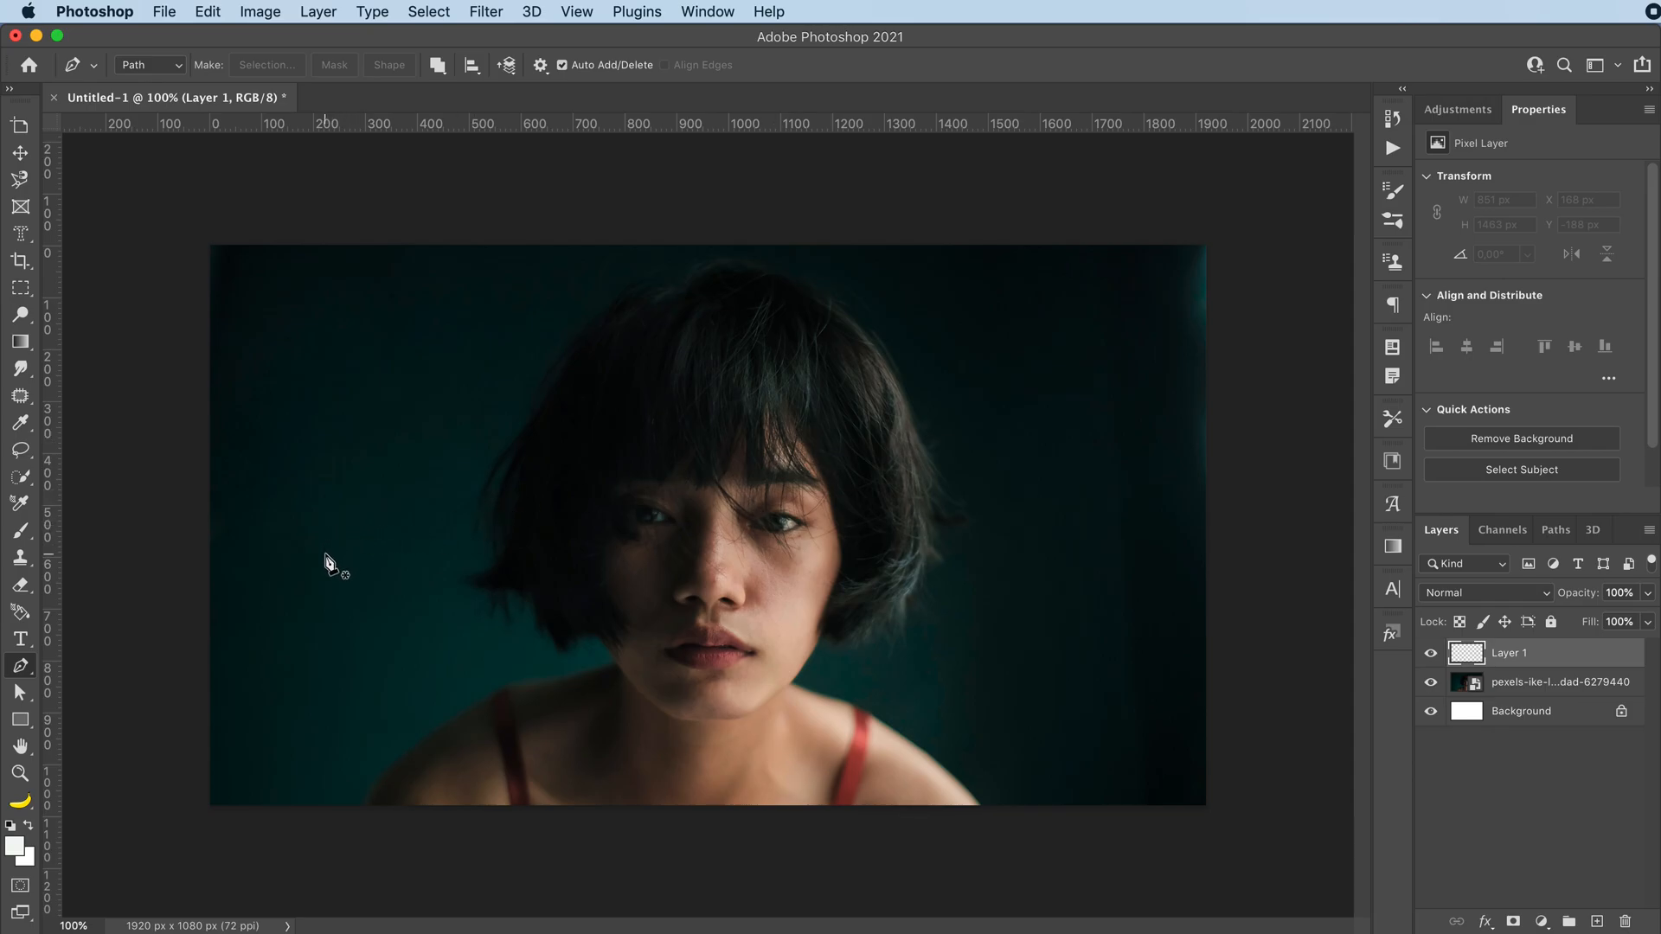
# Draw a closed diamond-shaped Pen path around the woman's head, about 1576 px wide and 1359 px high, on Layer 1
pyautogui.click(325, 519)
pyautogui.click(697, 877)
pyautogui.click(1143, 544)
pyautogui.click(737, 172)
pyautogui.click(325, 522)
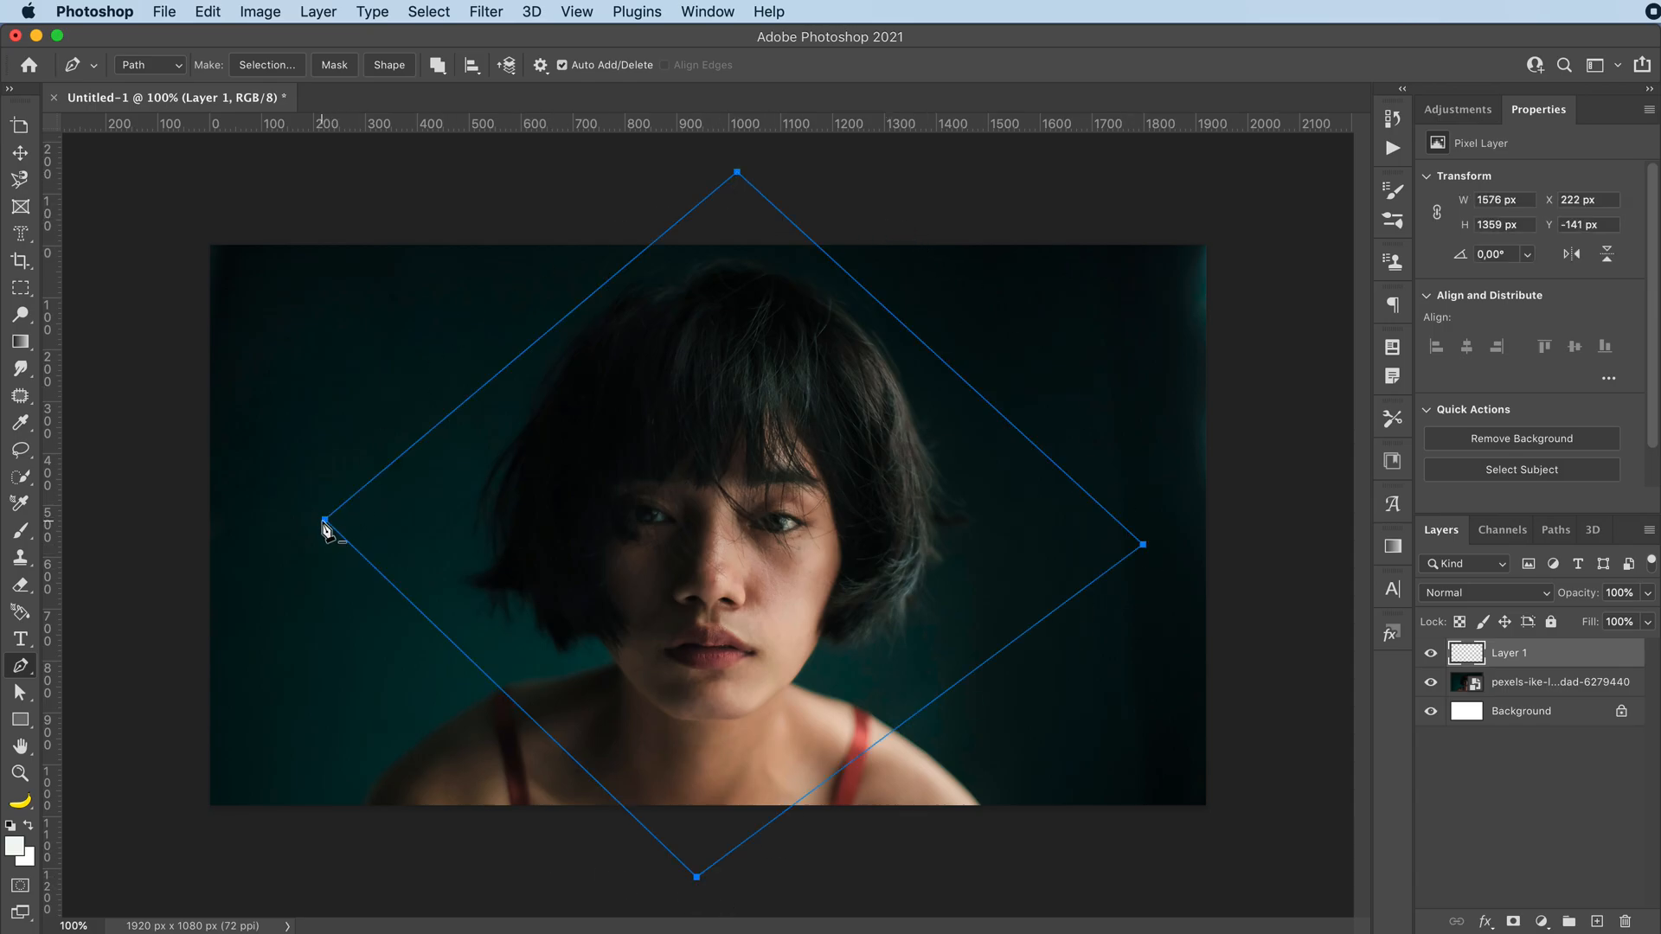
# Reposition the diamond path's four corner anchor points so the shape frames the head at about 1605 px wide
pyautogui.press('a')
pyautogui.moveTo(325, 522); pyautogui.dragTo(289, 530)
pyautogui.moveTo(722, 178); pyautogui.dragTo(725, 150)
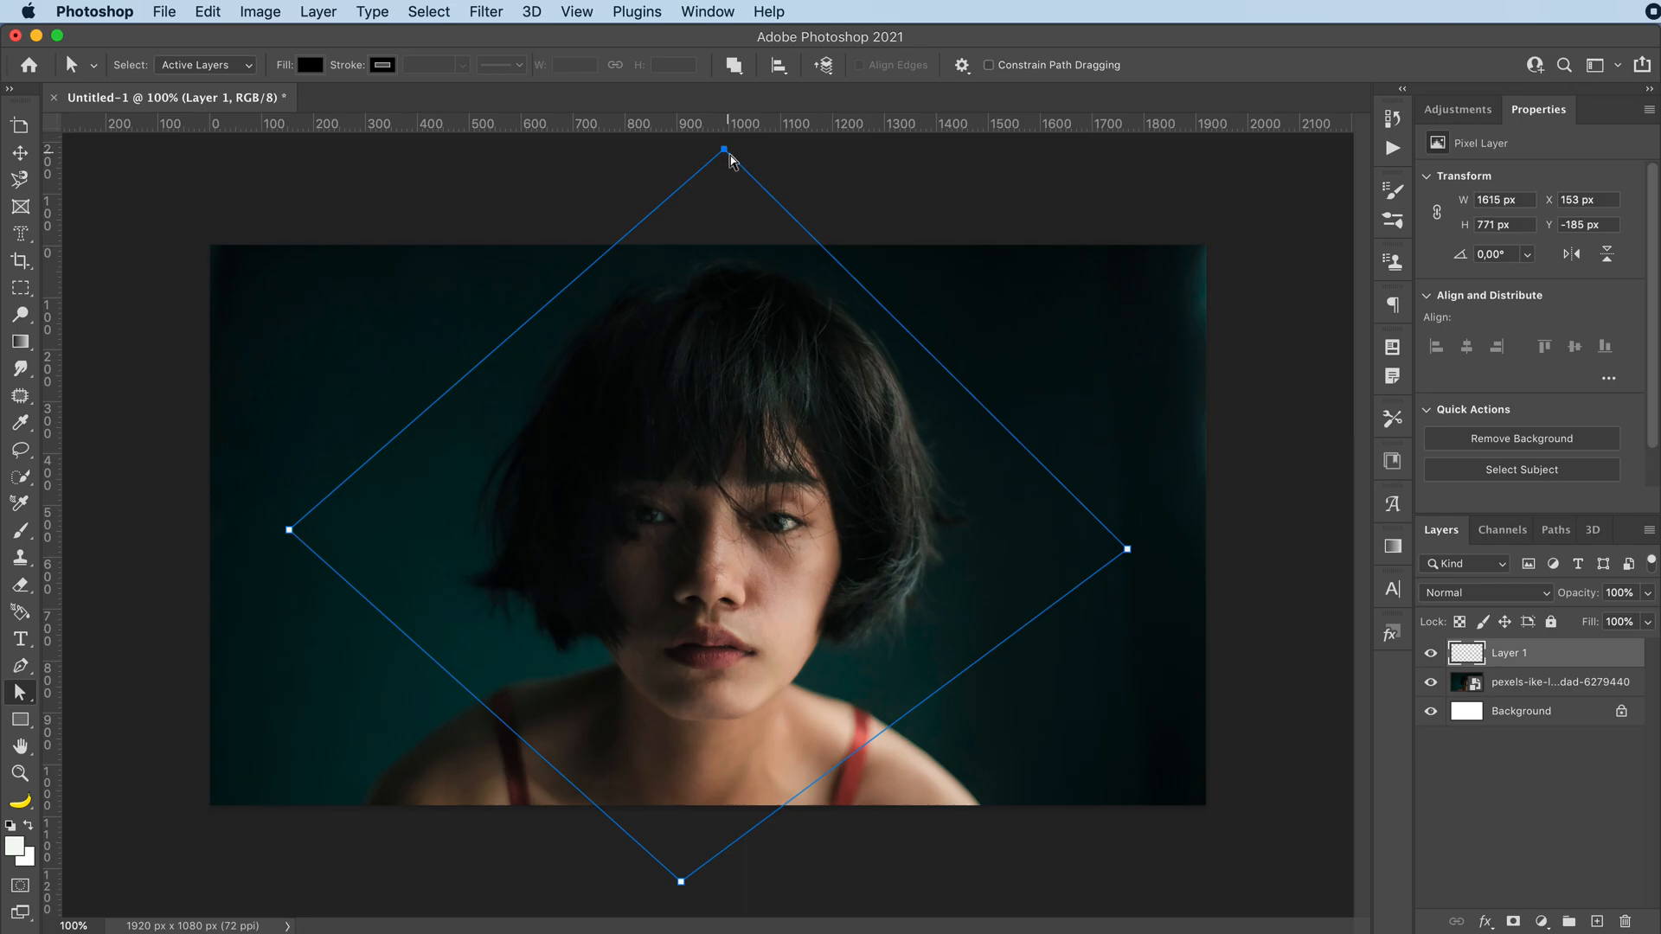
pyautogui.moveTo(1129, 553); pyautogui.dragTo(1122, 548)
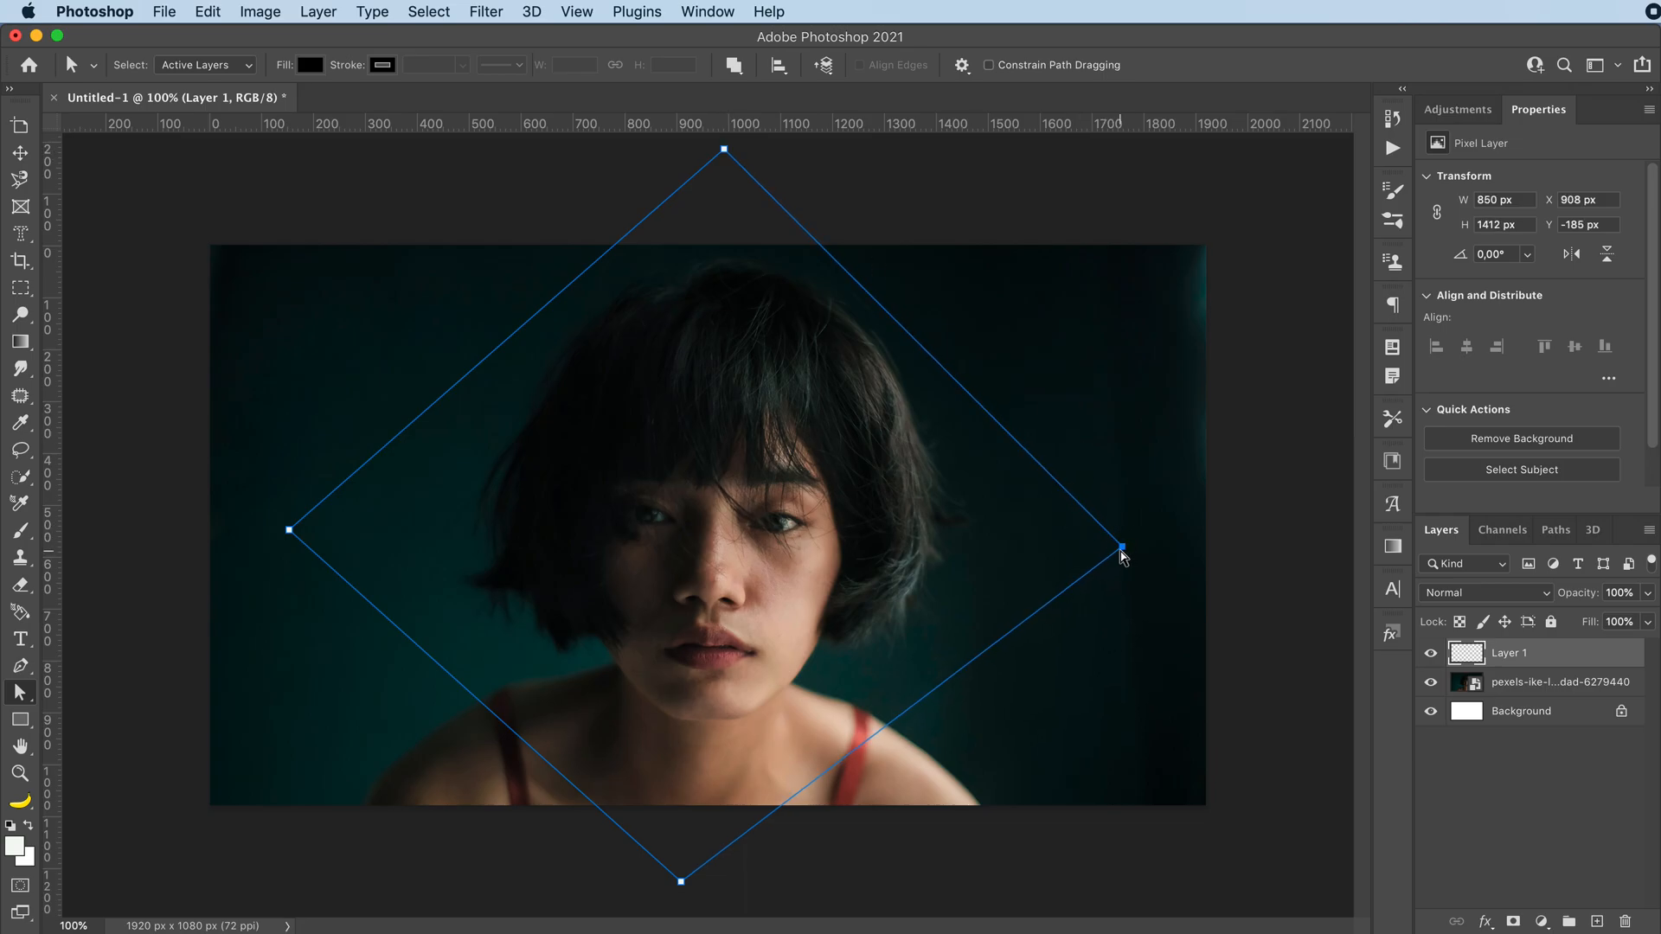
pyautogui.moveTo(680, 884); pyautogui.dragTo(685, 903)
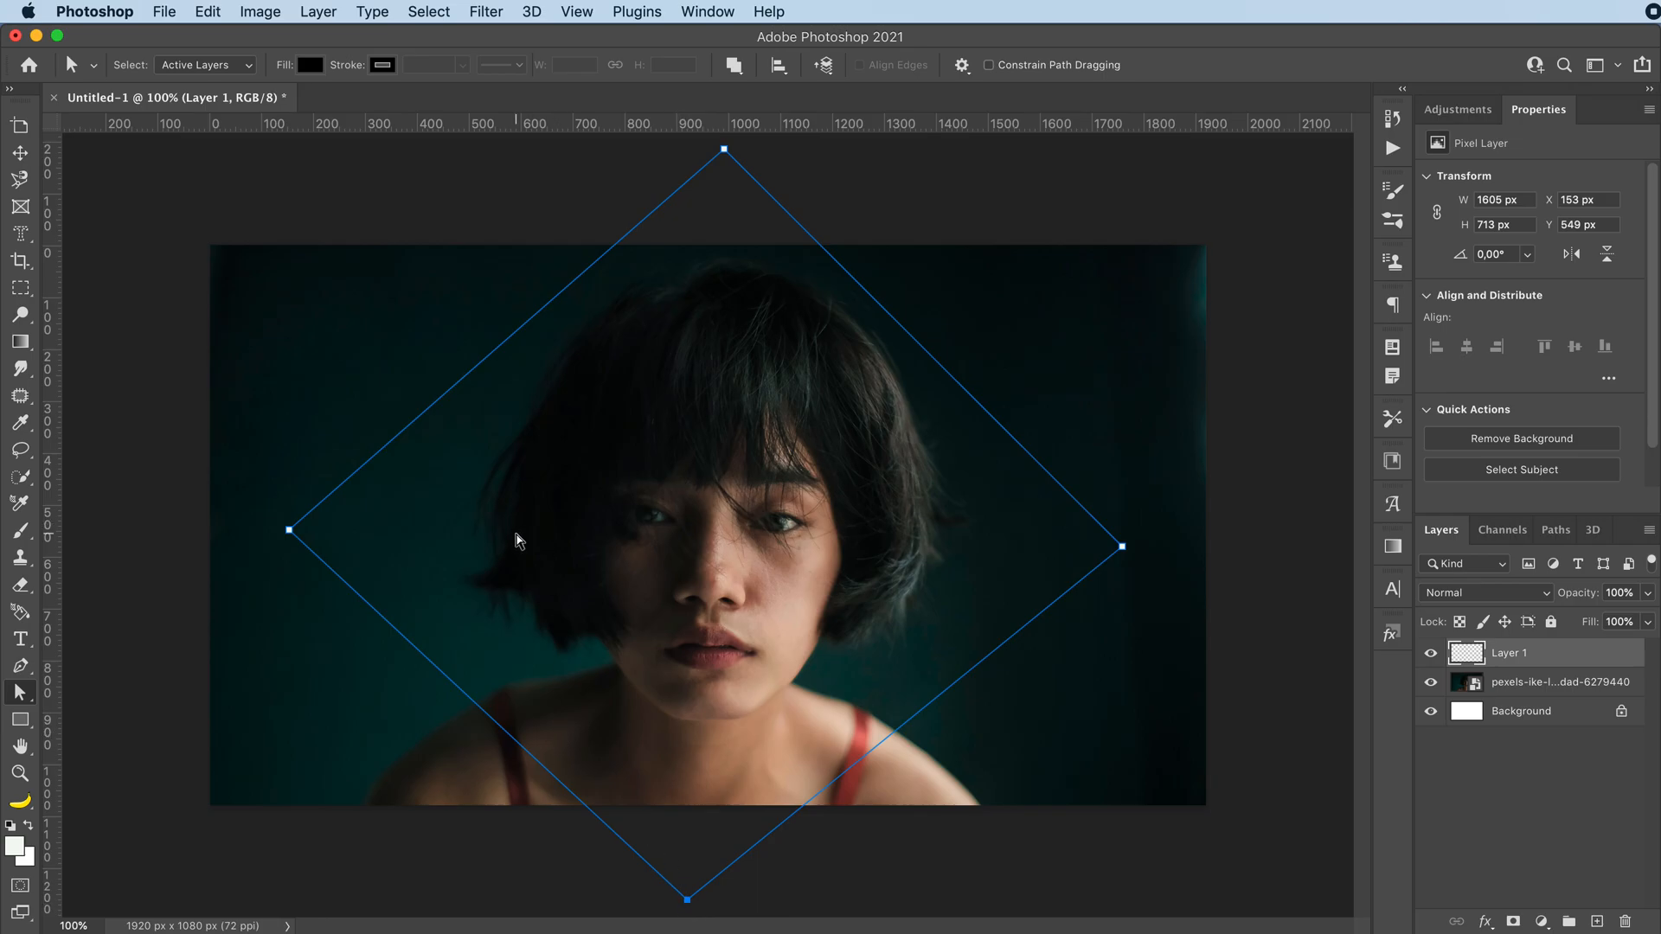
# Make Layer 1 the active layer and set up a Hard Round brush with a size of 6 px
pyautogui.click(1512, 688)
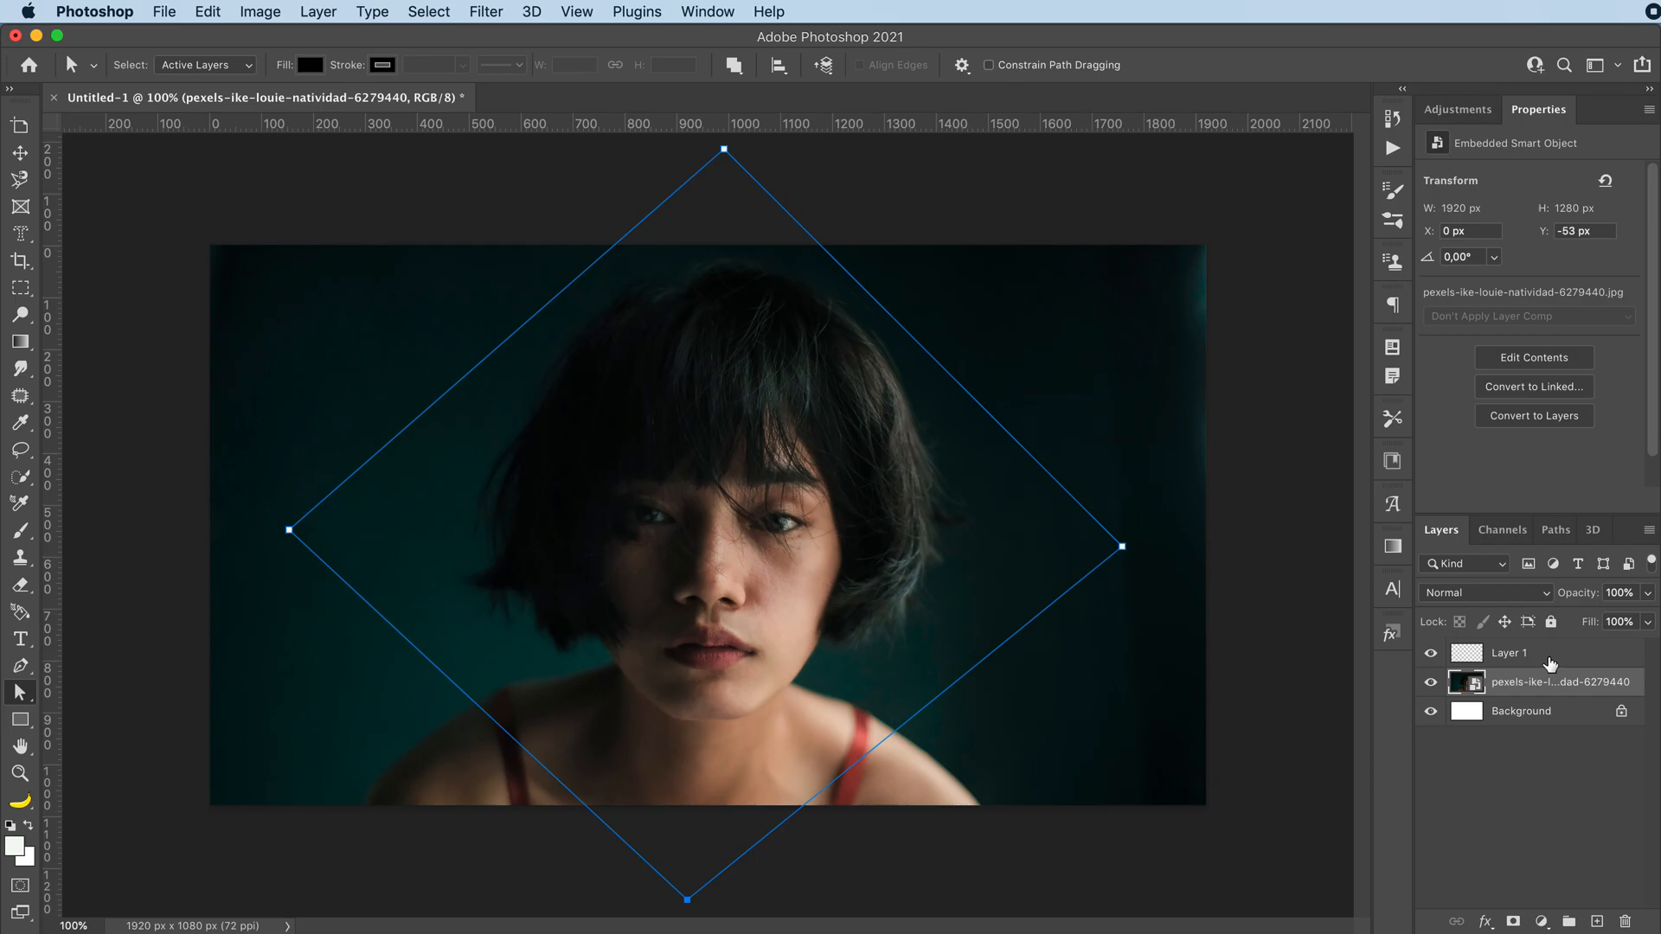
pyautogui.click(1533, 657)
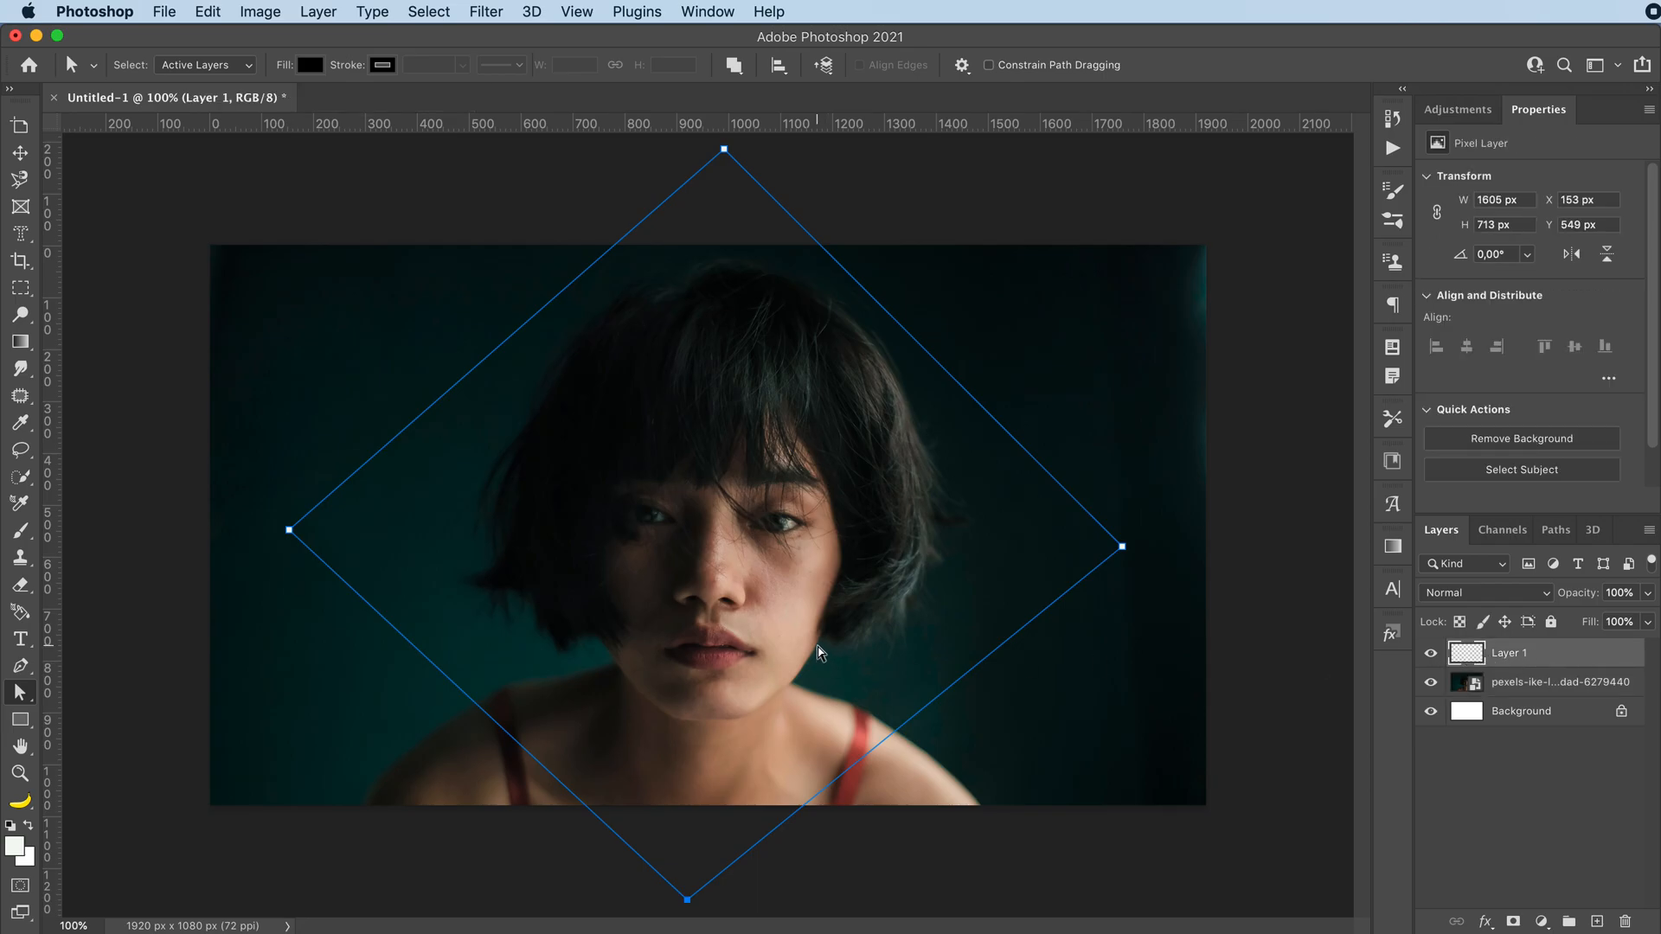
pyautogui.press('p')
pyautogui.press('b')
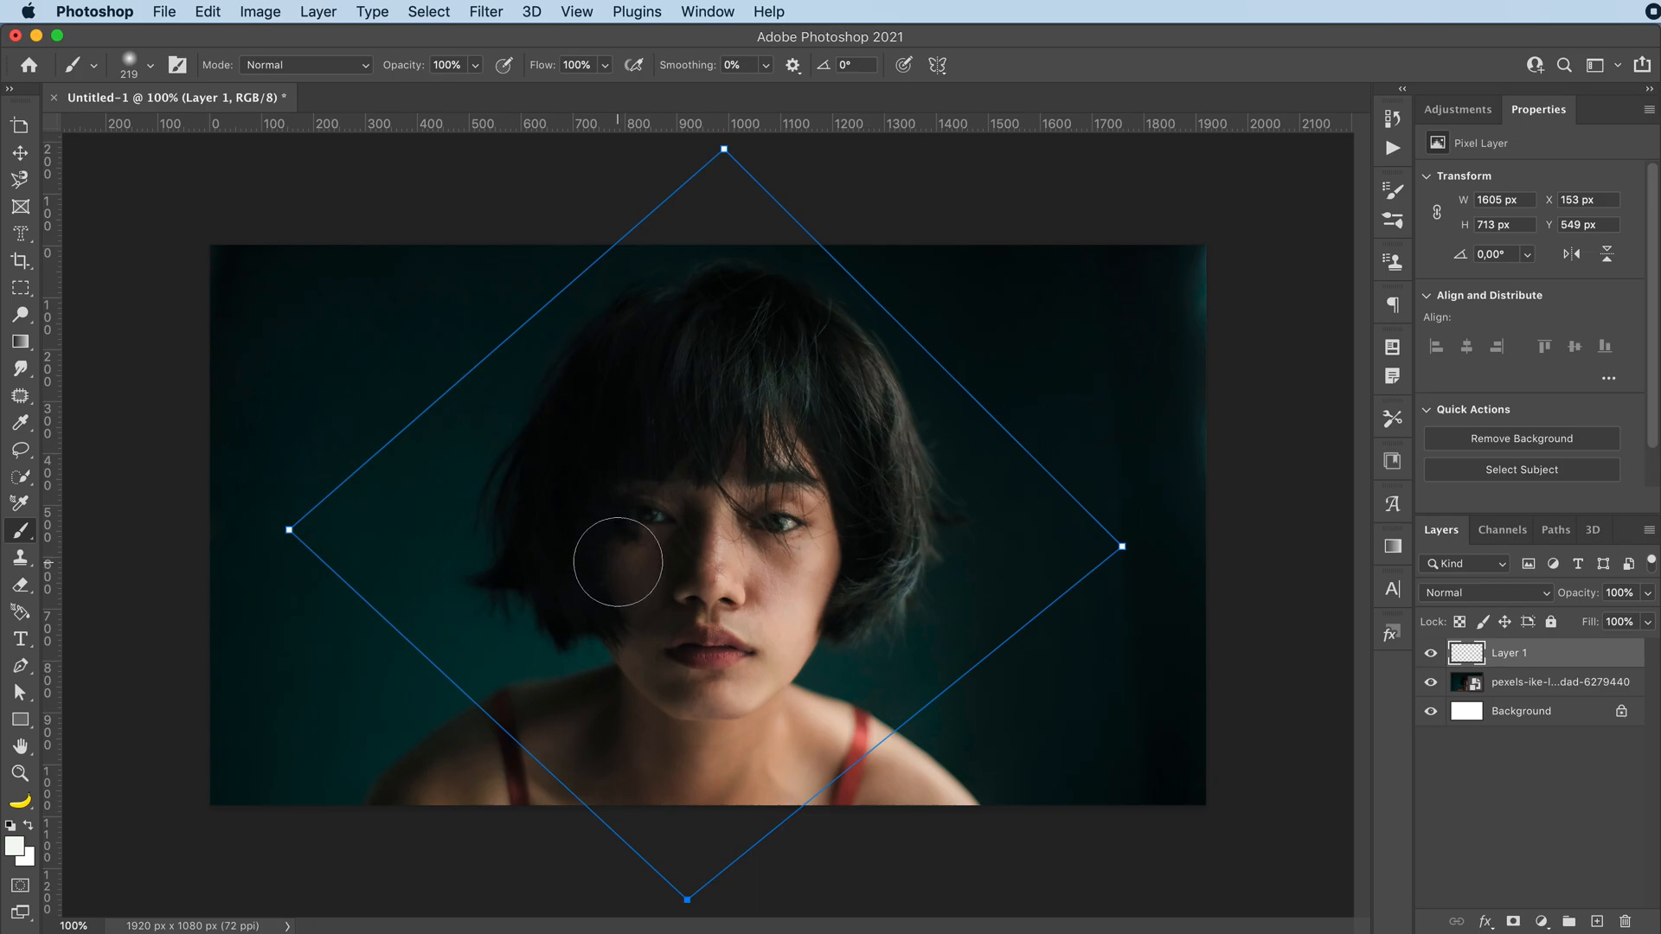
pyautogui.click(130, 66)
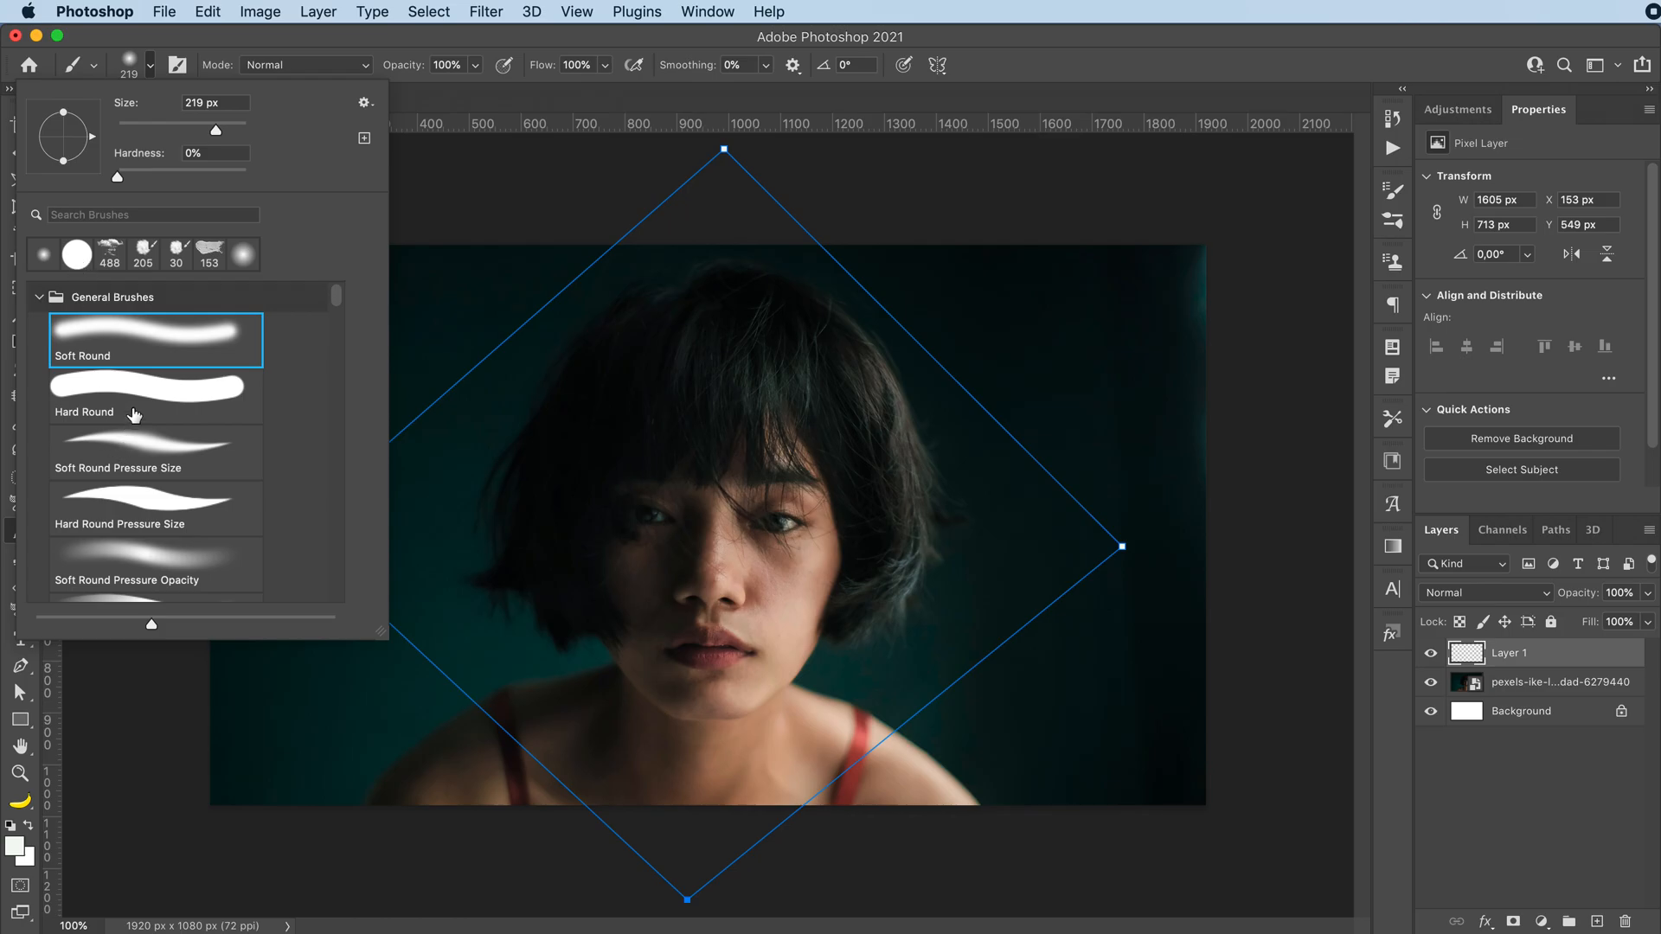
pyautogui.click(133, 420)
pyautogui.moveTo(140, 127); pyautogui.dragTo(128, 128)
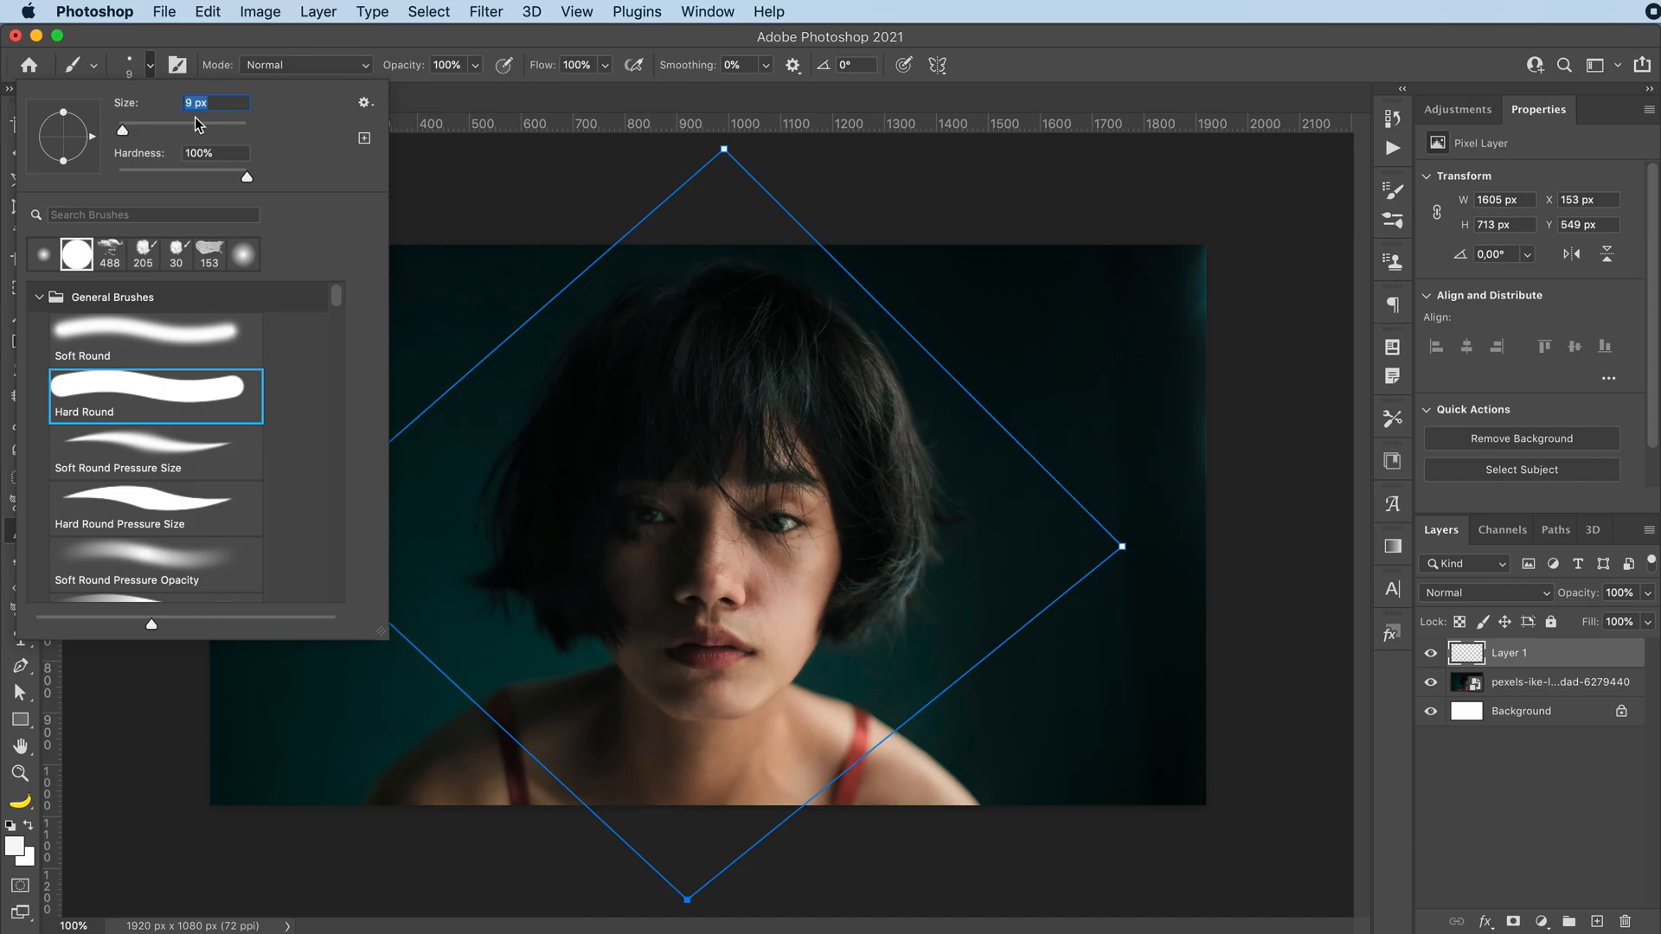
pyautogui.write('6')
pyautogui.click(151, 68)
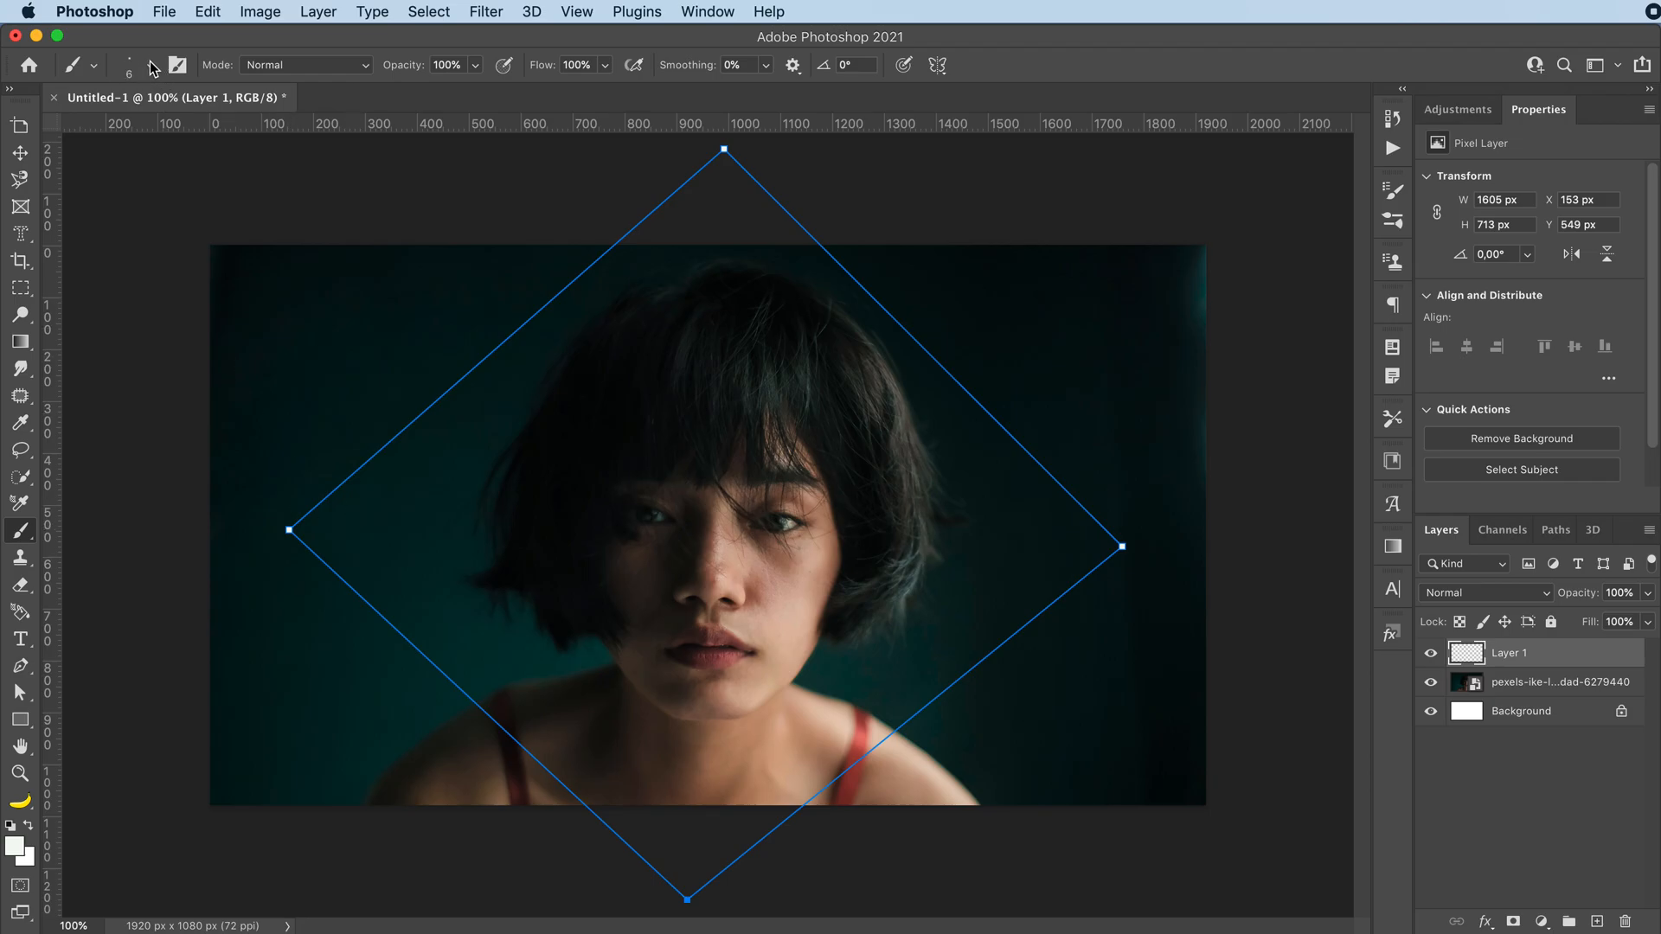
# Stroke the diamond path on Layer 1 with the Brush, leaving Simulate Pressure off
pyautogui.press('p')
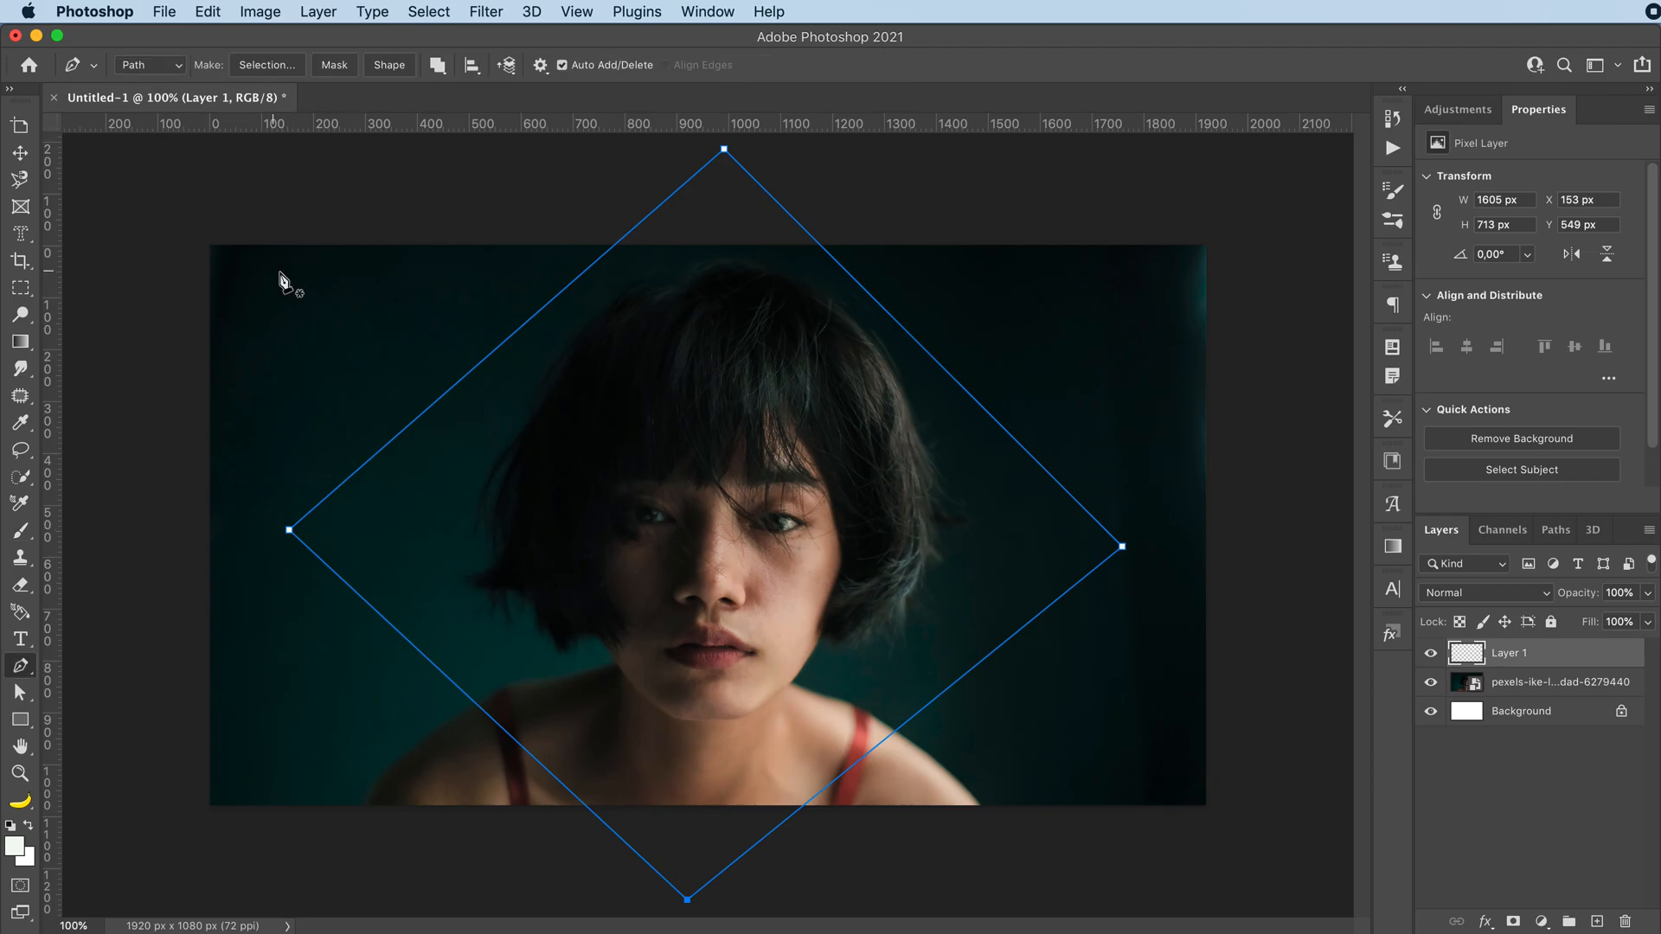
pyautogui.rightClick(505, 346)
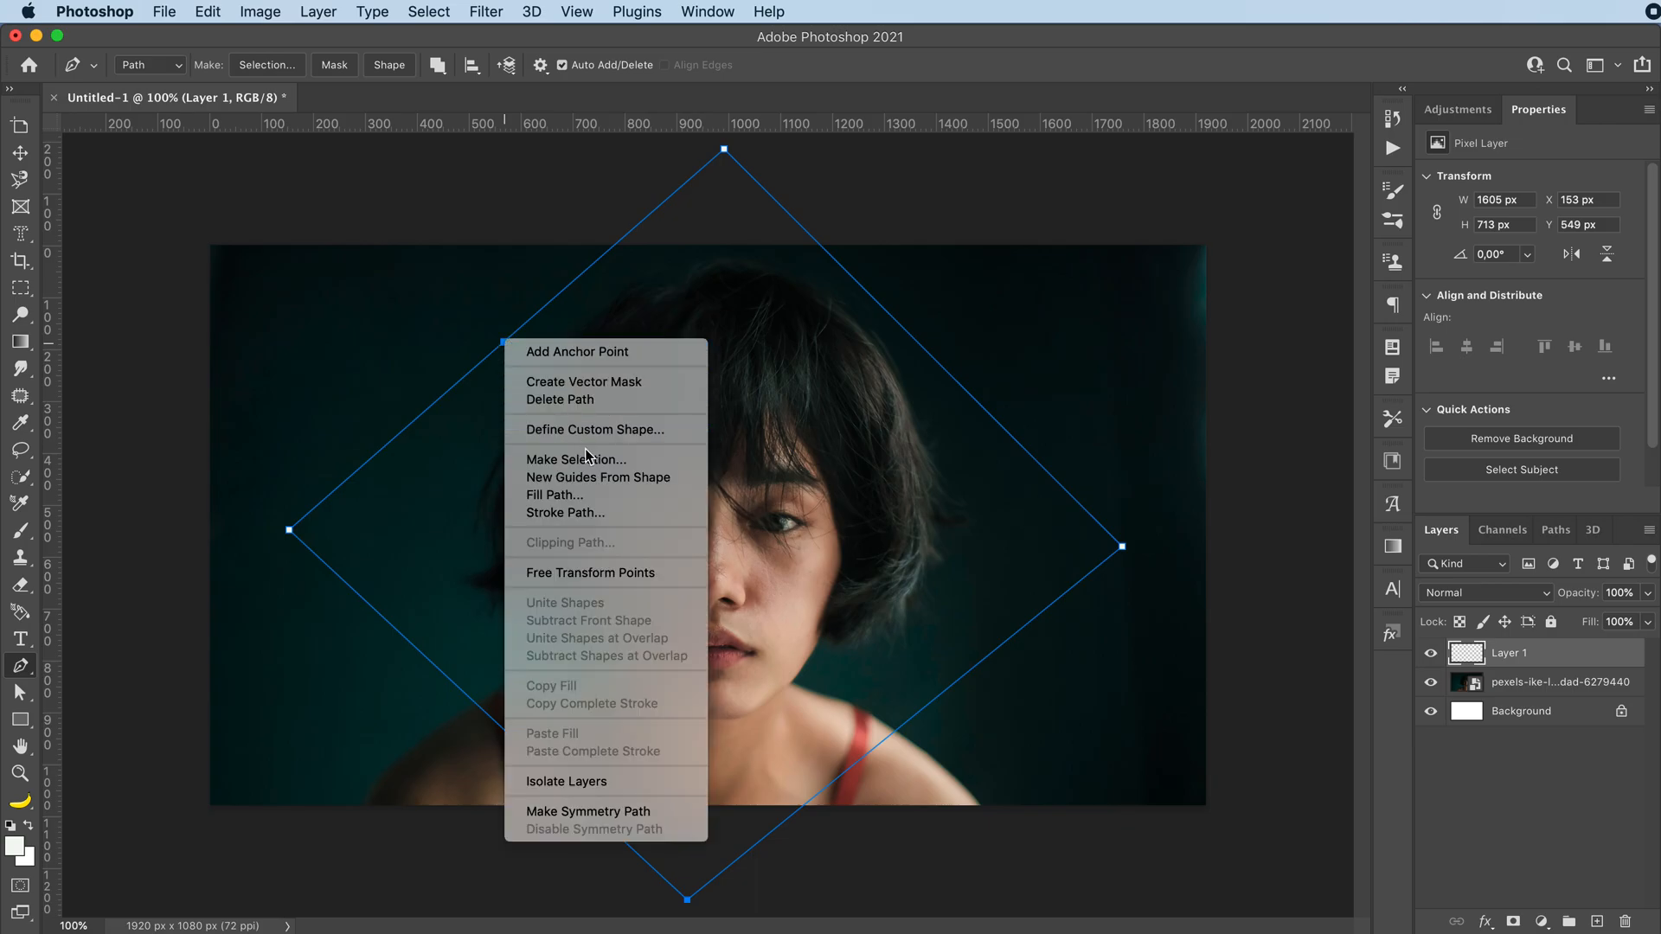
pyautogui.click(629, 516)
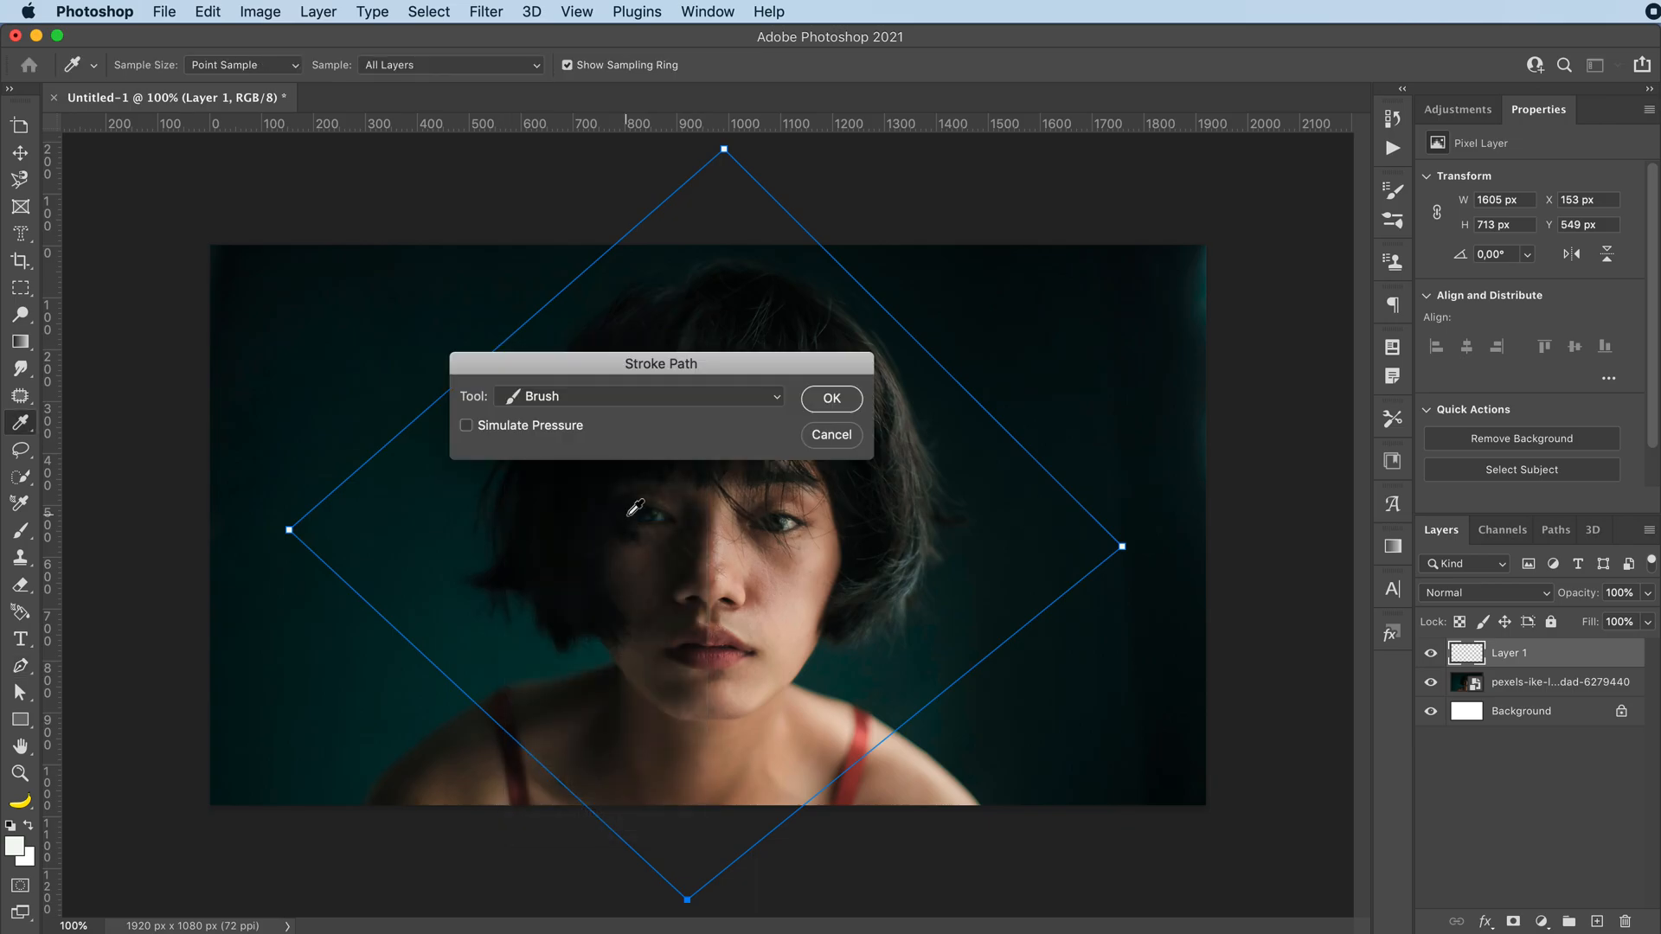
pyautogui.click(578, 400)
pyautogui.click(579, 401)
pyautogui.click(829, 399)
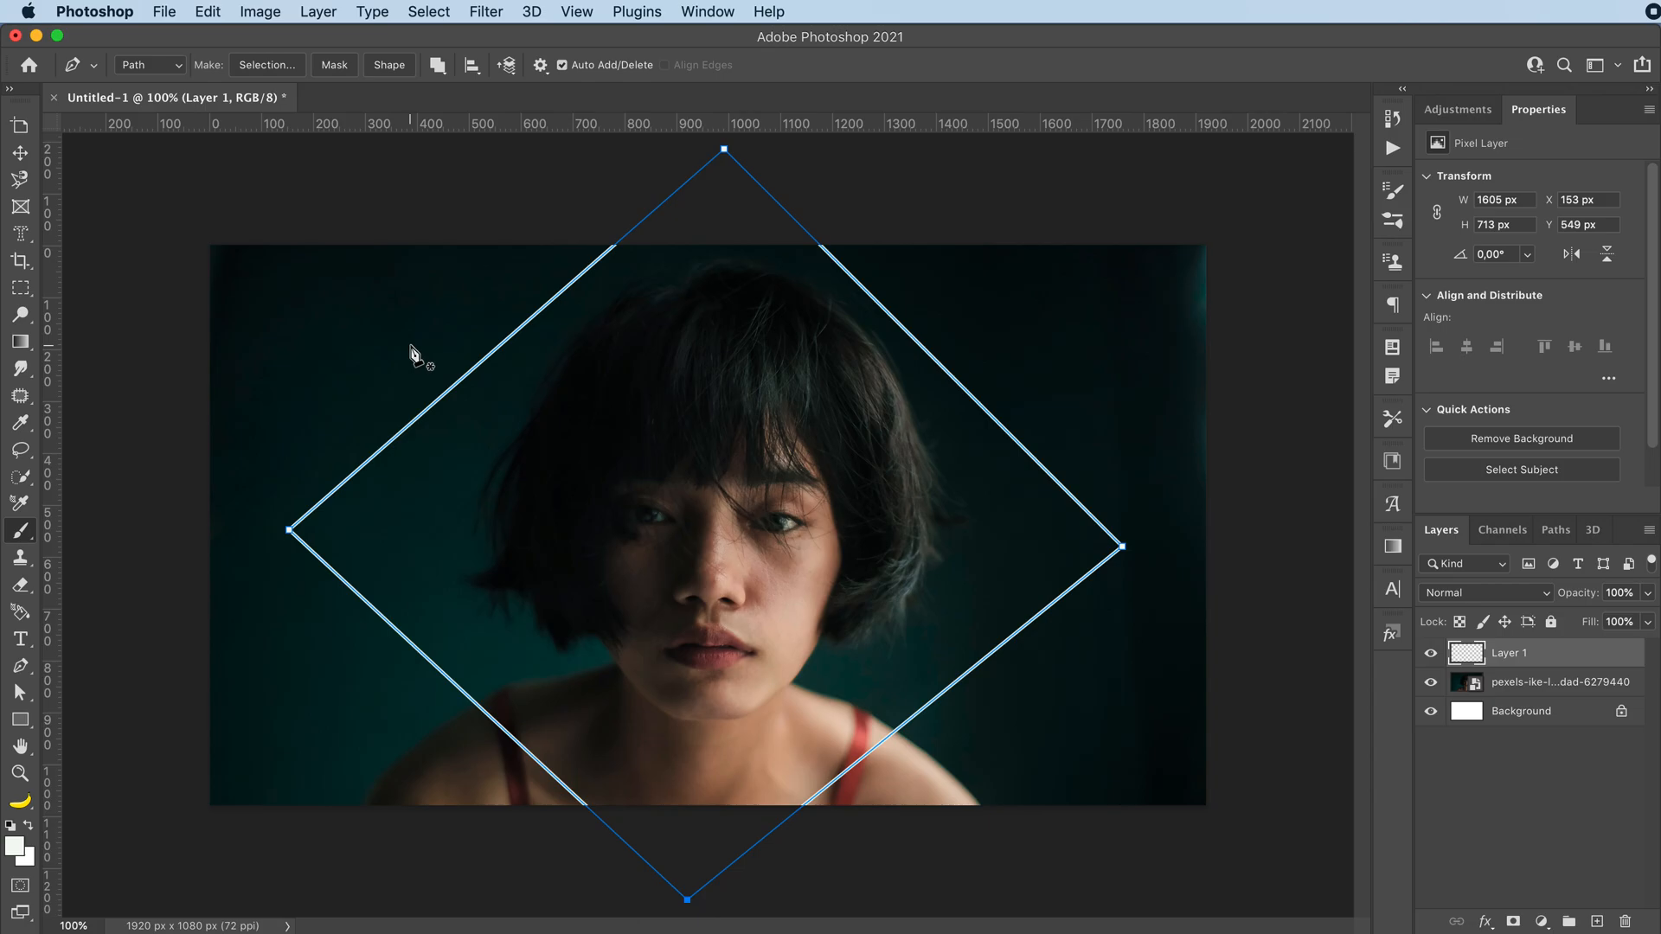
pyautogui.press('v')
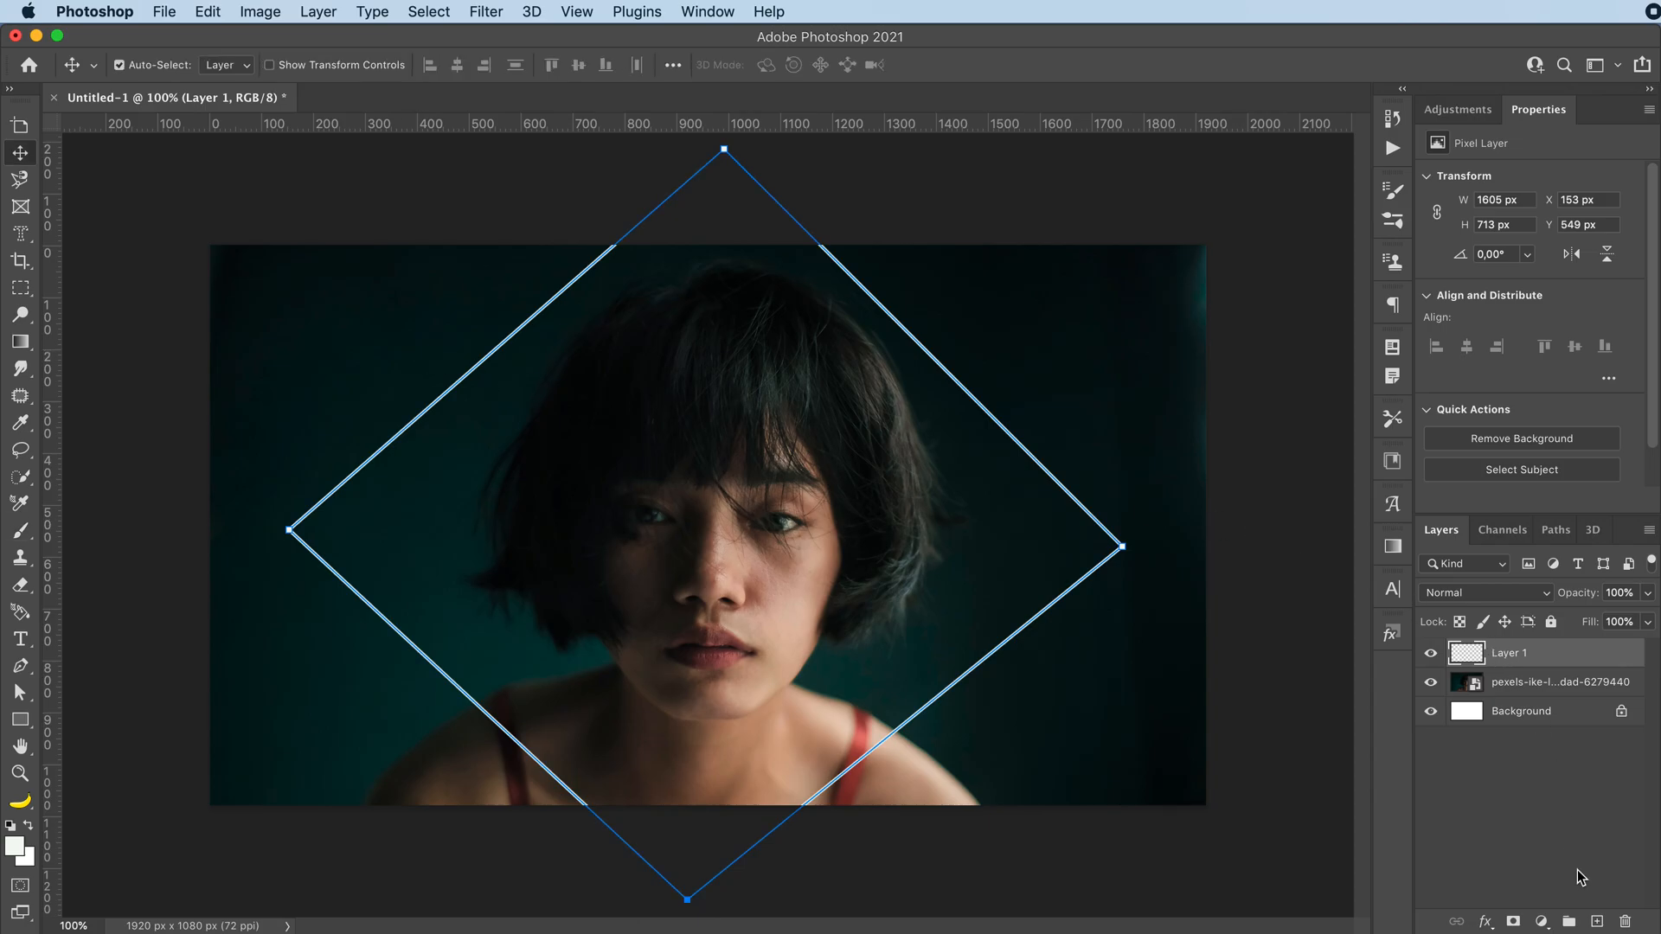
# Add a new layer above Layer 1 and set up a Soft Round brush with a size of 84 px
pyautogui.click(1596, 922)
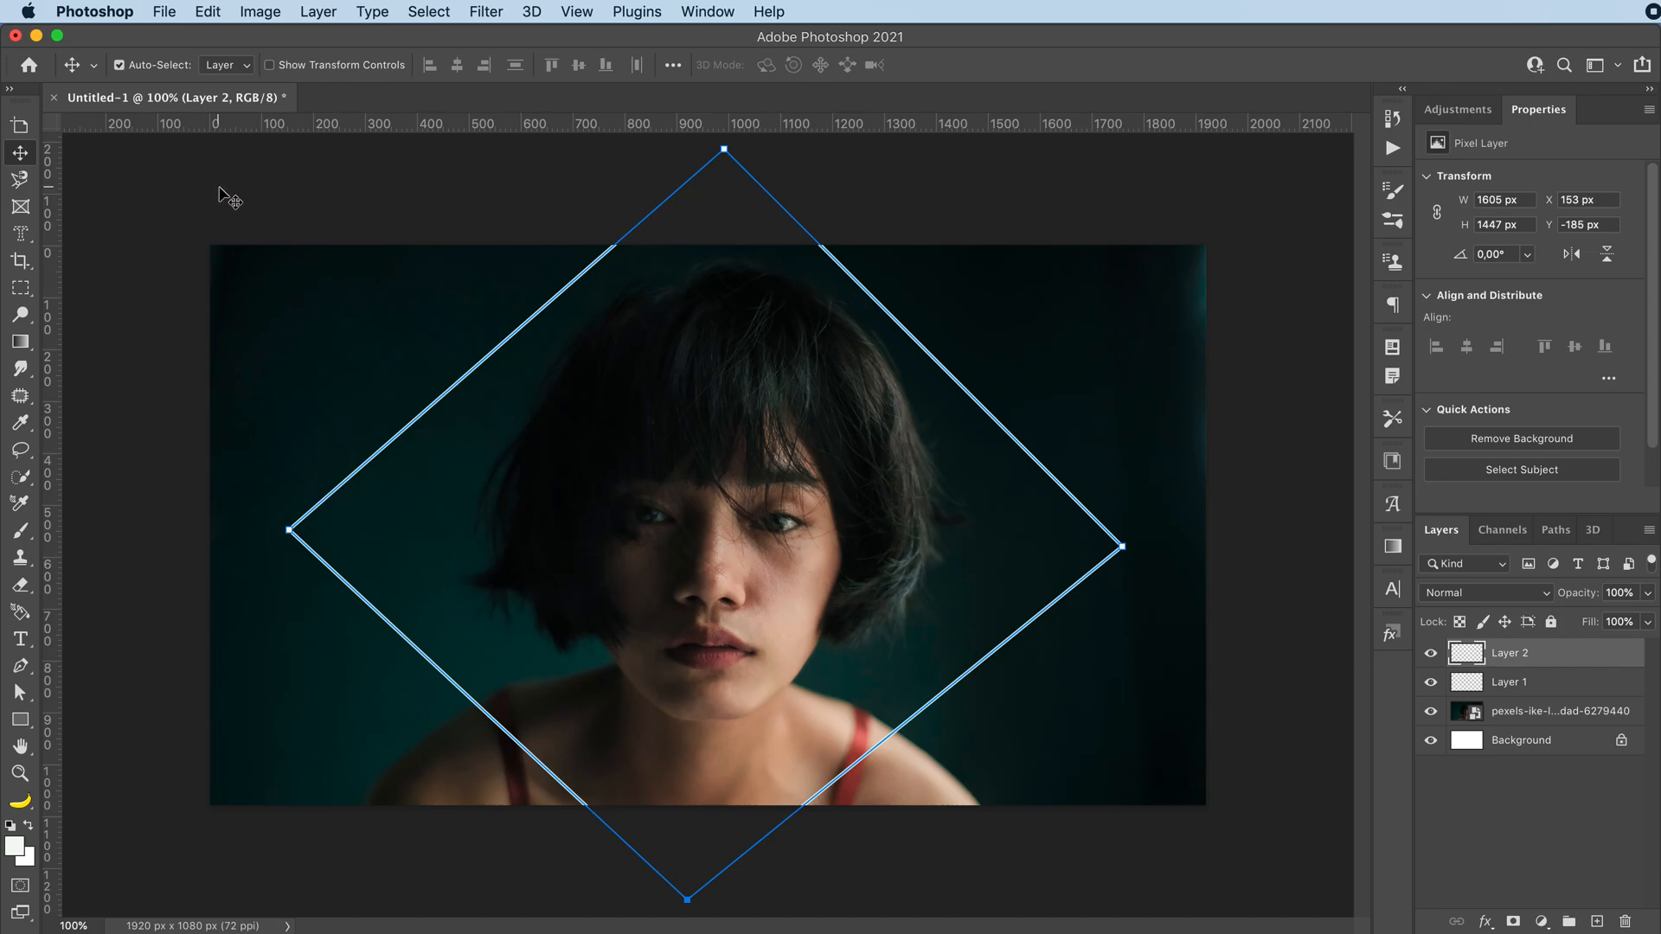
pyautogui.press('b')
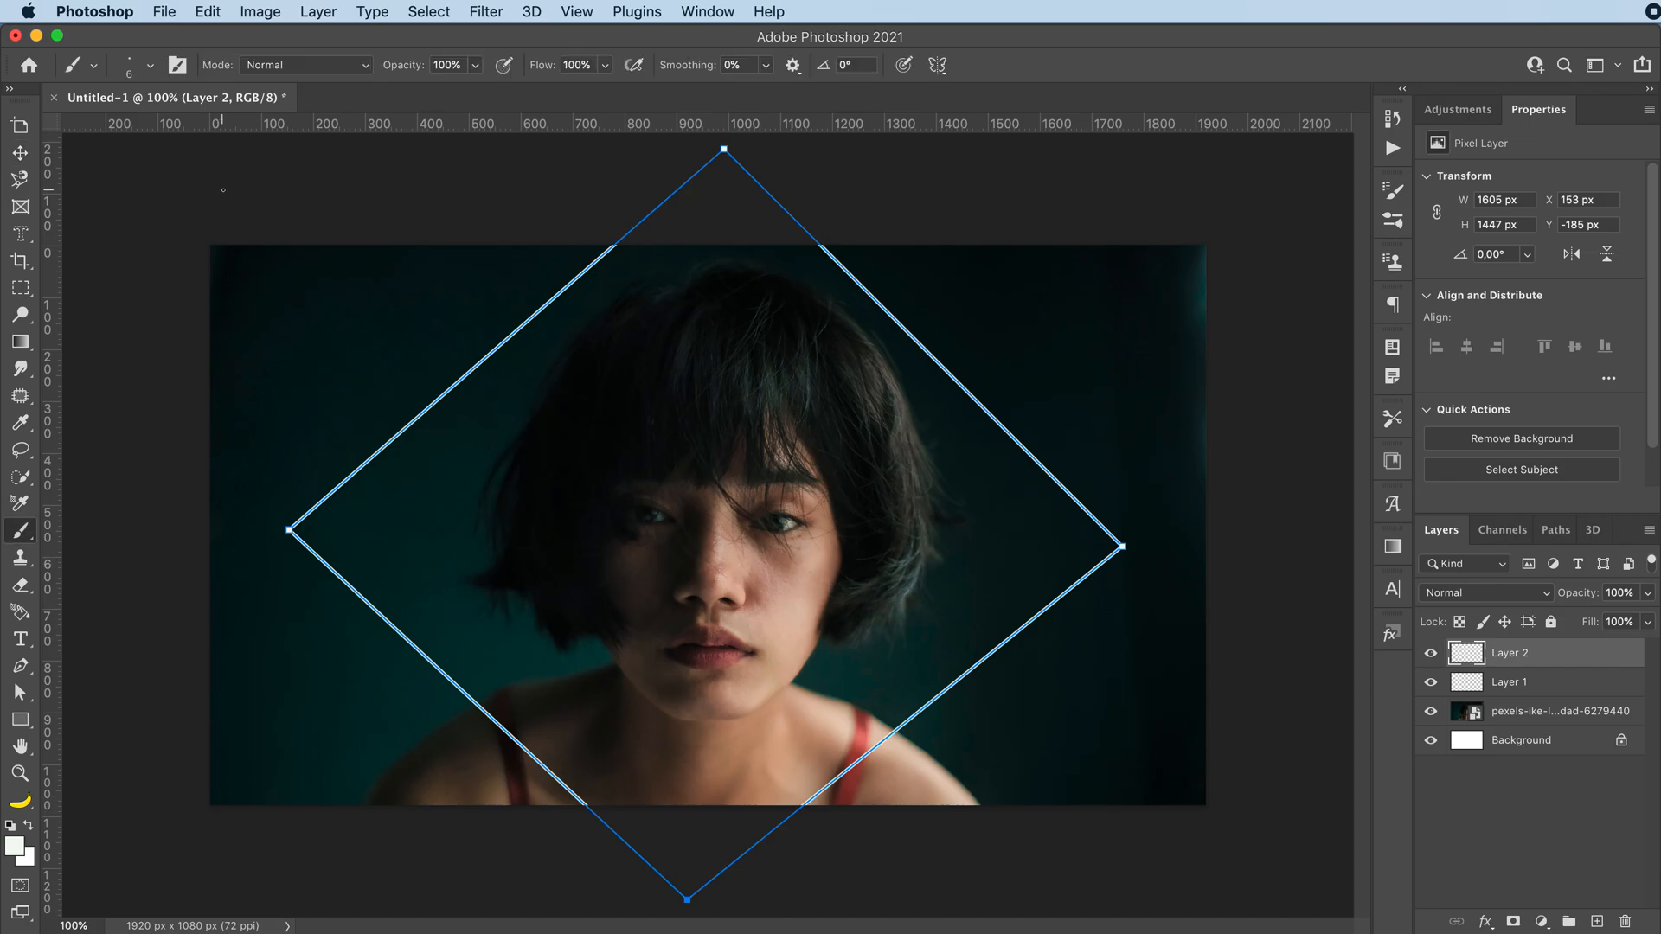
pyautogui.click(127, 64)
pyautogui.moveTo(119, 130); pyautogui.dragTo(178, 130)
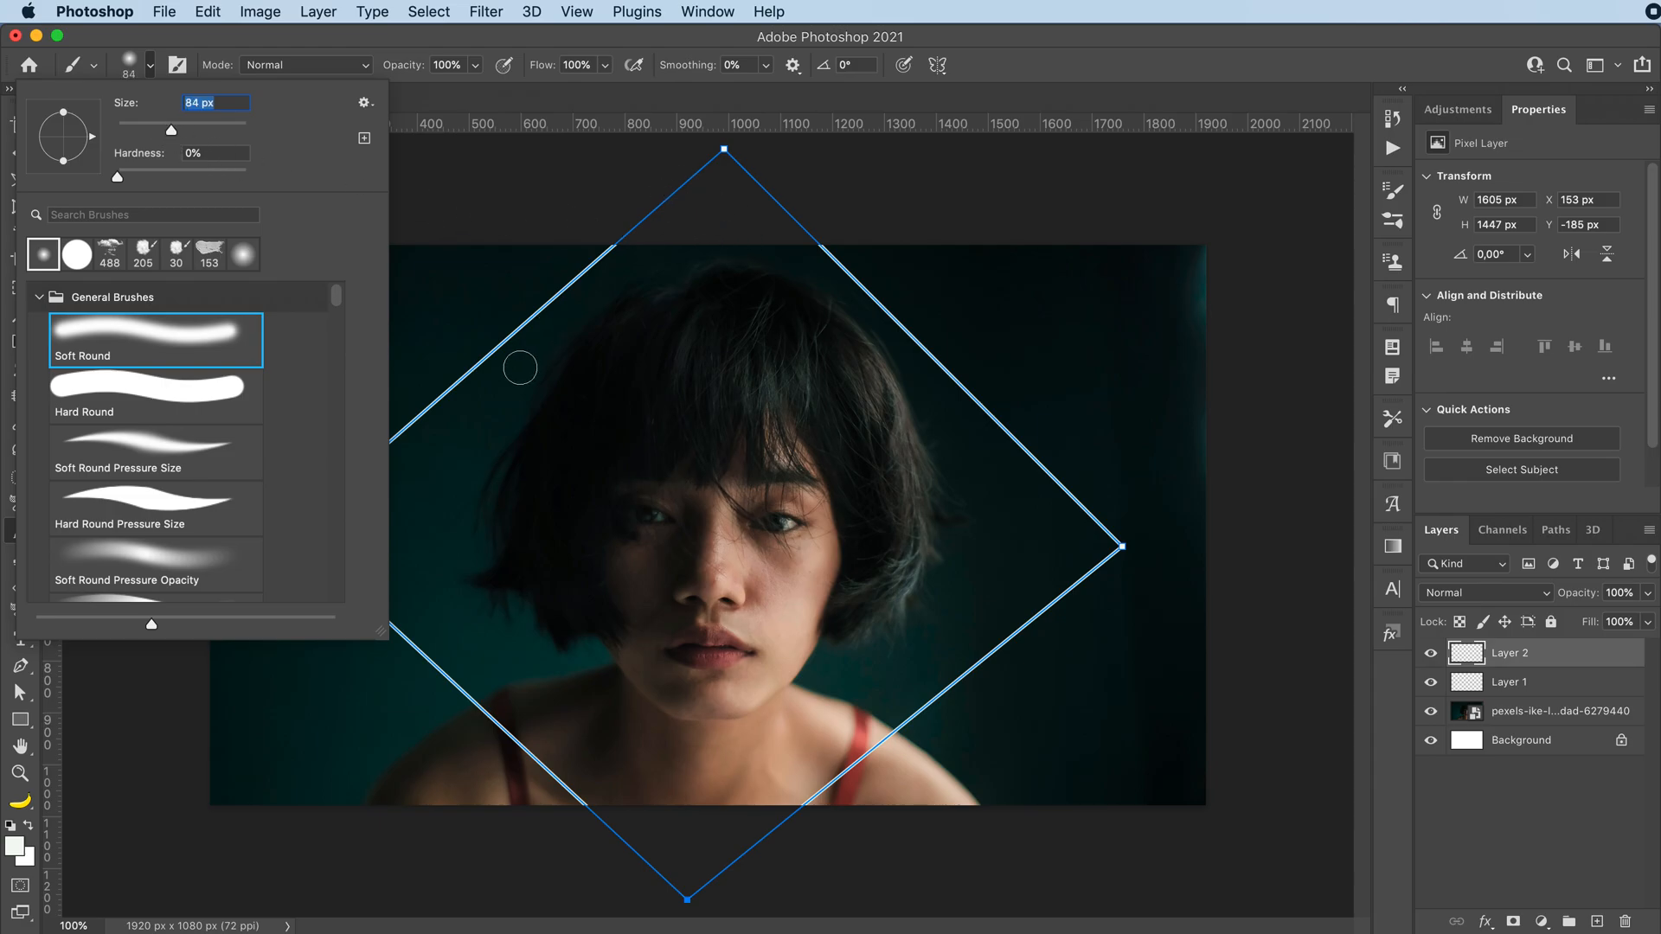
pyautogui.click(180, 66)
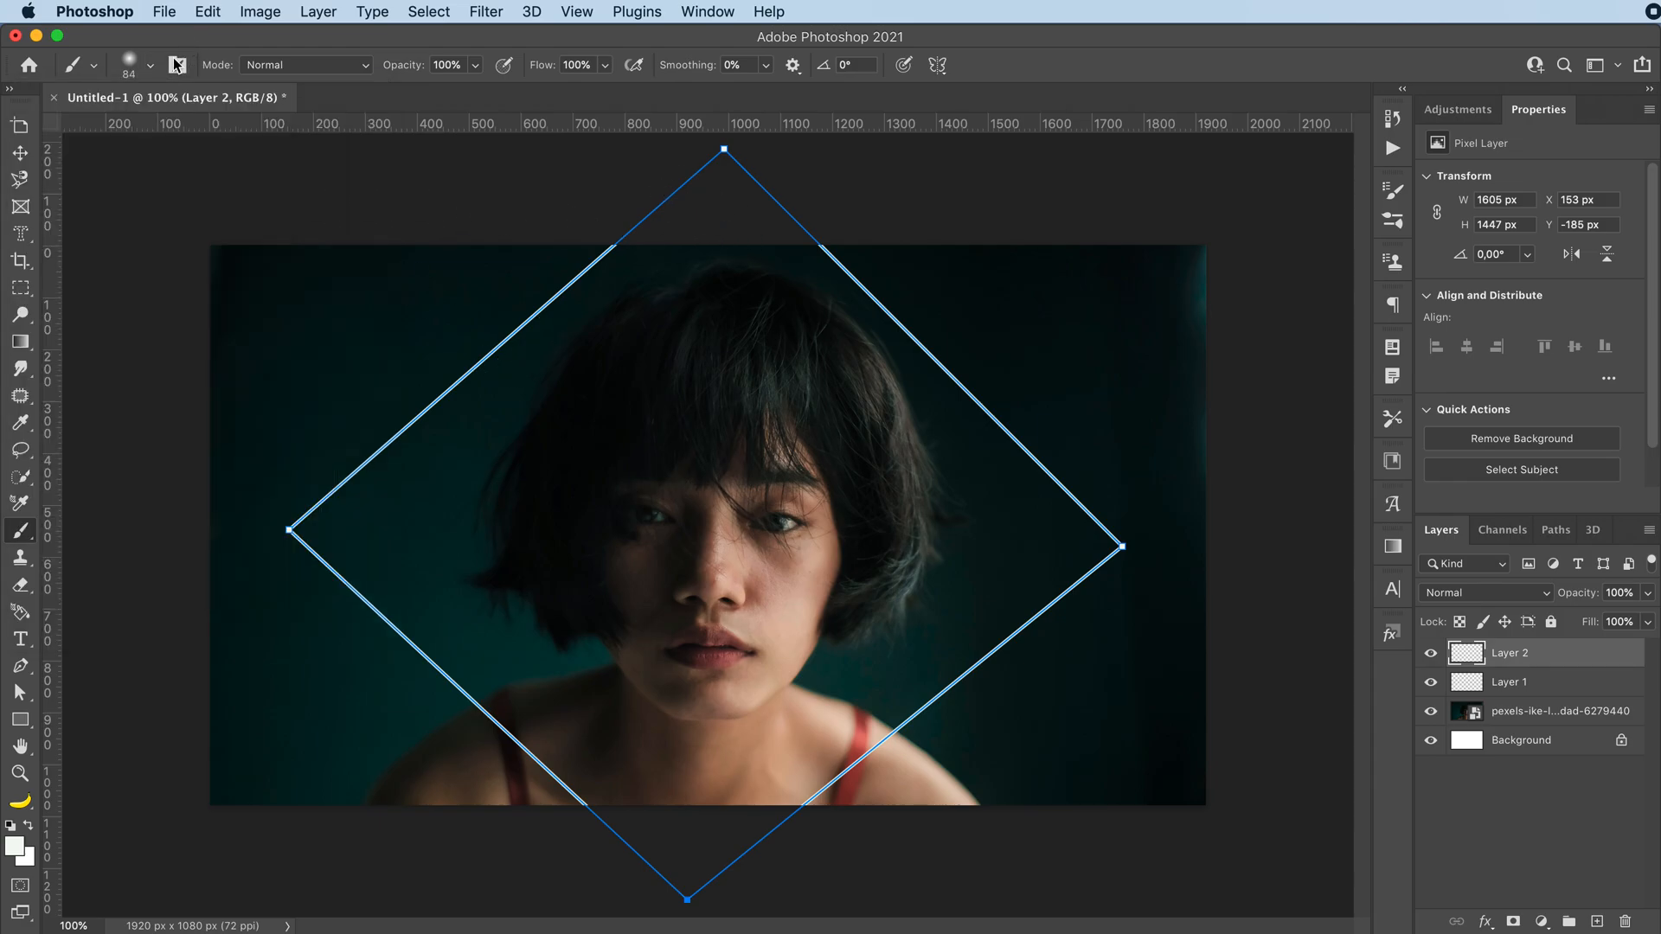
# Set the foreground color to a bright magenta pink
pyautogui.click(11, 850)
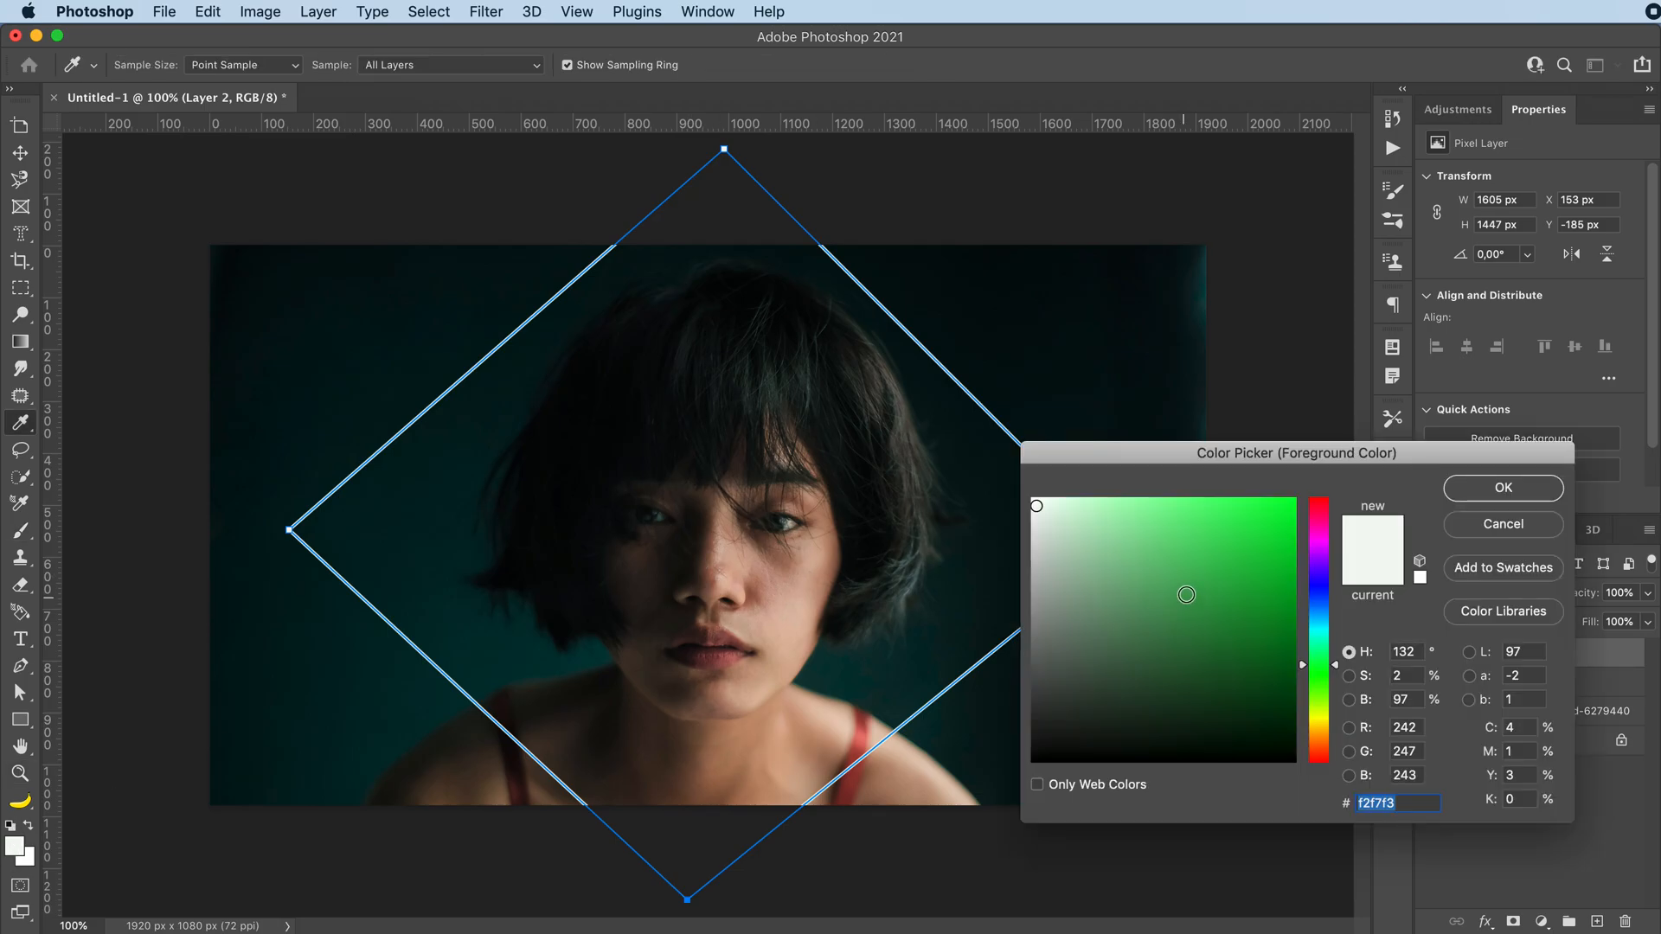
pyautogui.click(1256, 499)
pyautogui.moveTo(1319, 644); pyautogui.dragTo(1327, 535)
pyautogui.click(1509, 495)
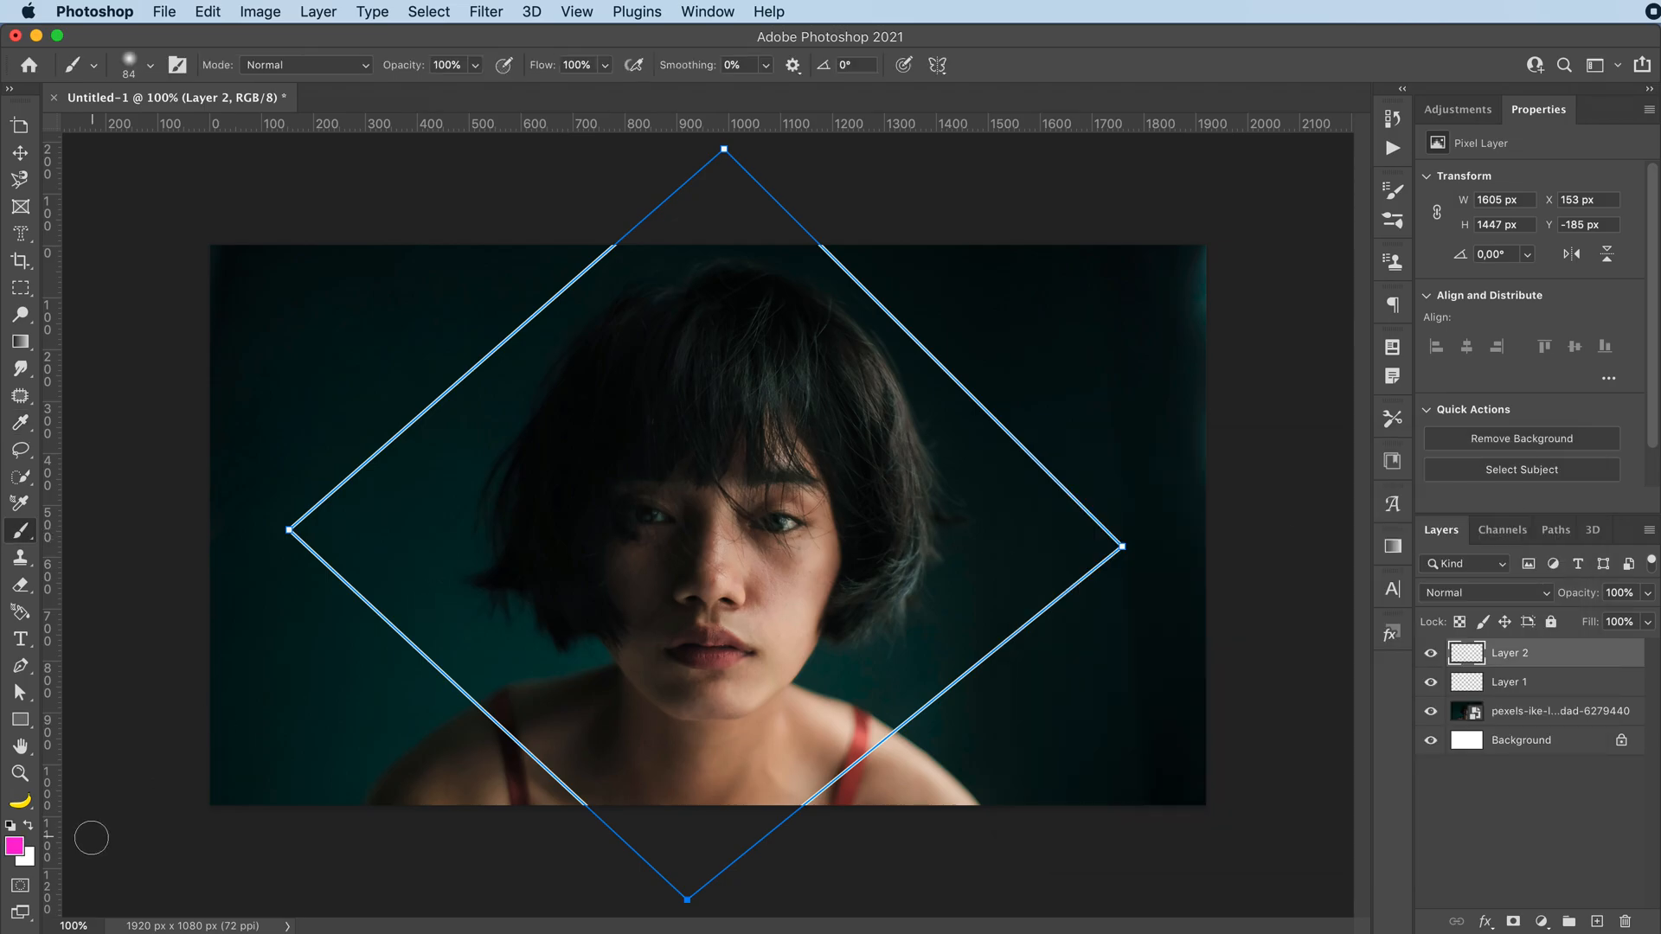
# Set the background color to a similar bright magenta pink
pyautogui.click(26, 858)
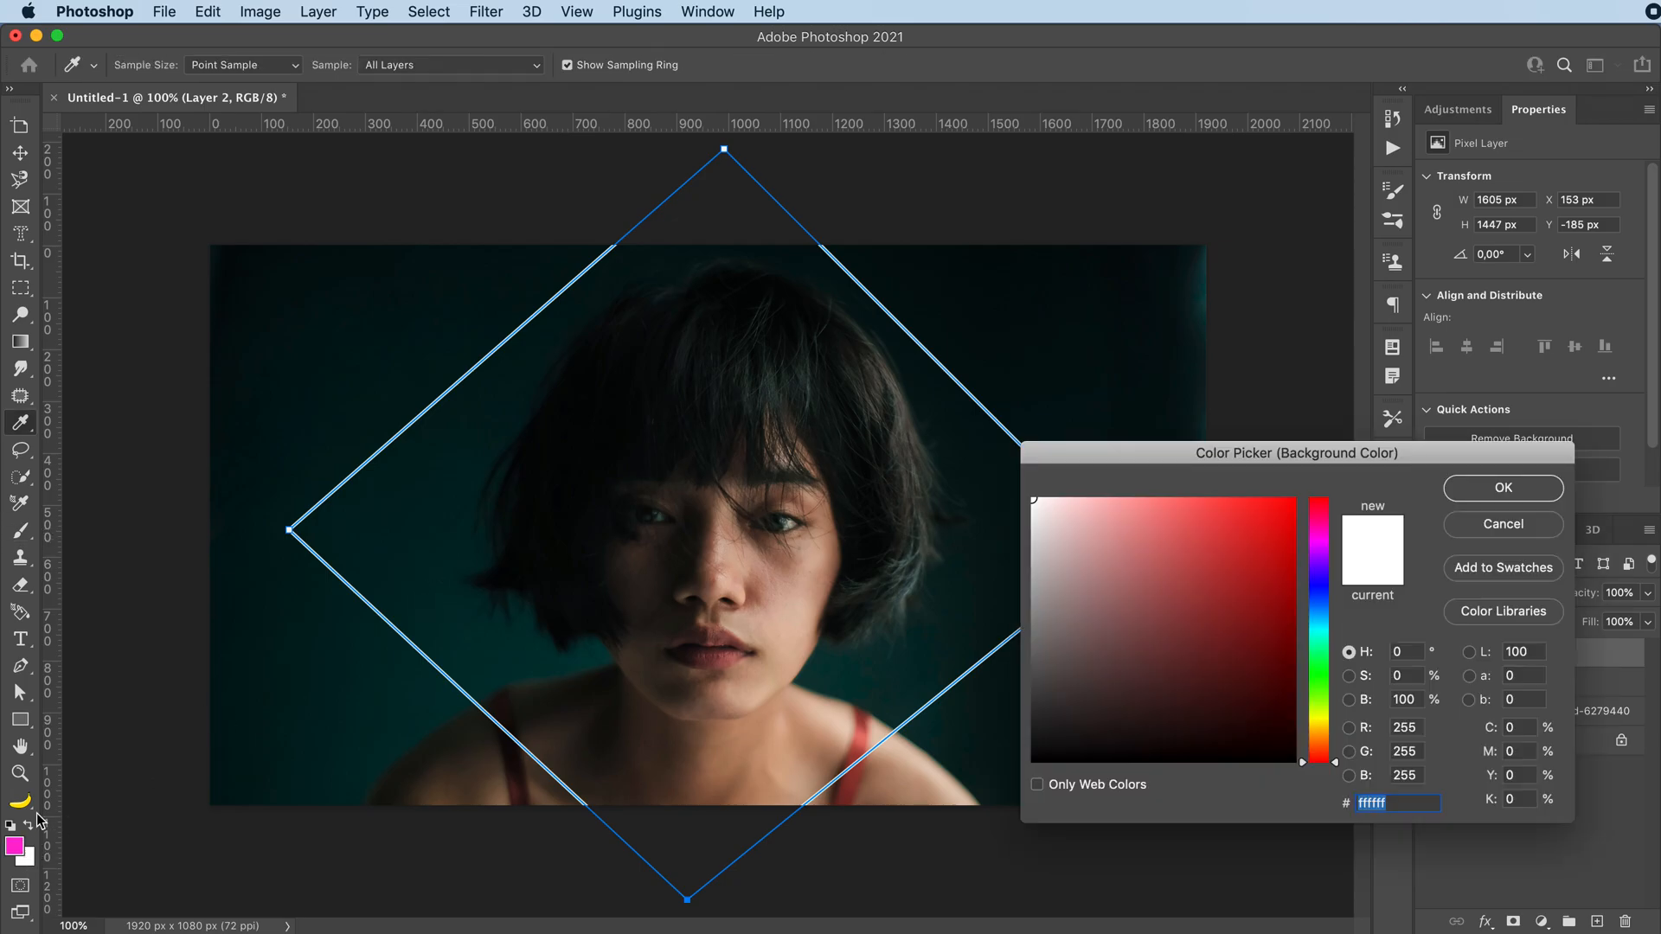
pyautogui.click(1318, 545)
pyautogui.click(1274, 504)
pyautogui.moveTo(1326, 544); pyautogui.dragTo(1327, 532)
pyautogui.click(1464, 495)
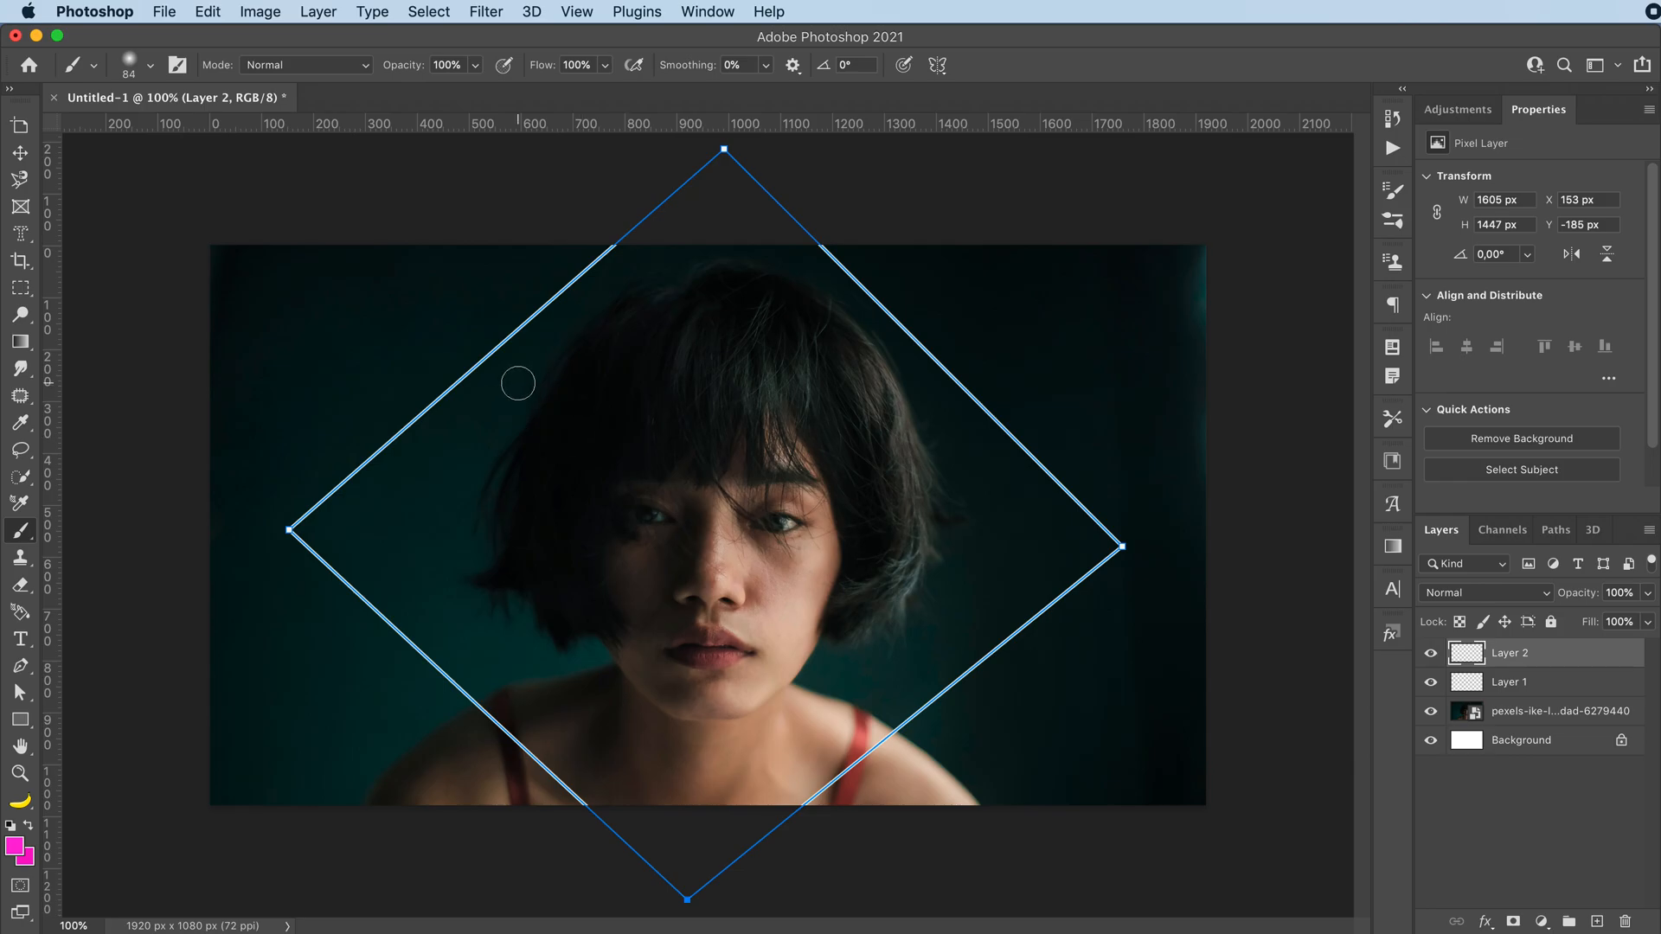
# Stroke the diamond path on Layer 2 with the soft pink Brush, leaving Simulate Pressure off
pyautogui.press('p')
pyautogui.rightClick(508, 343)
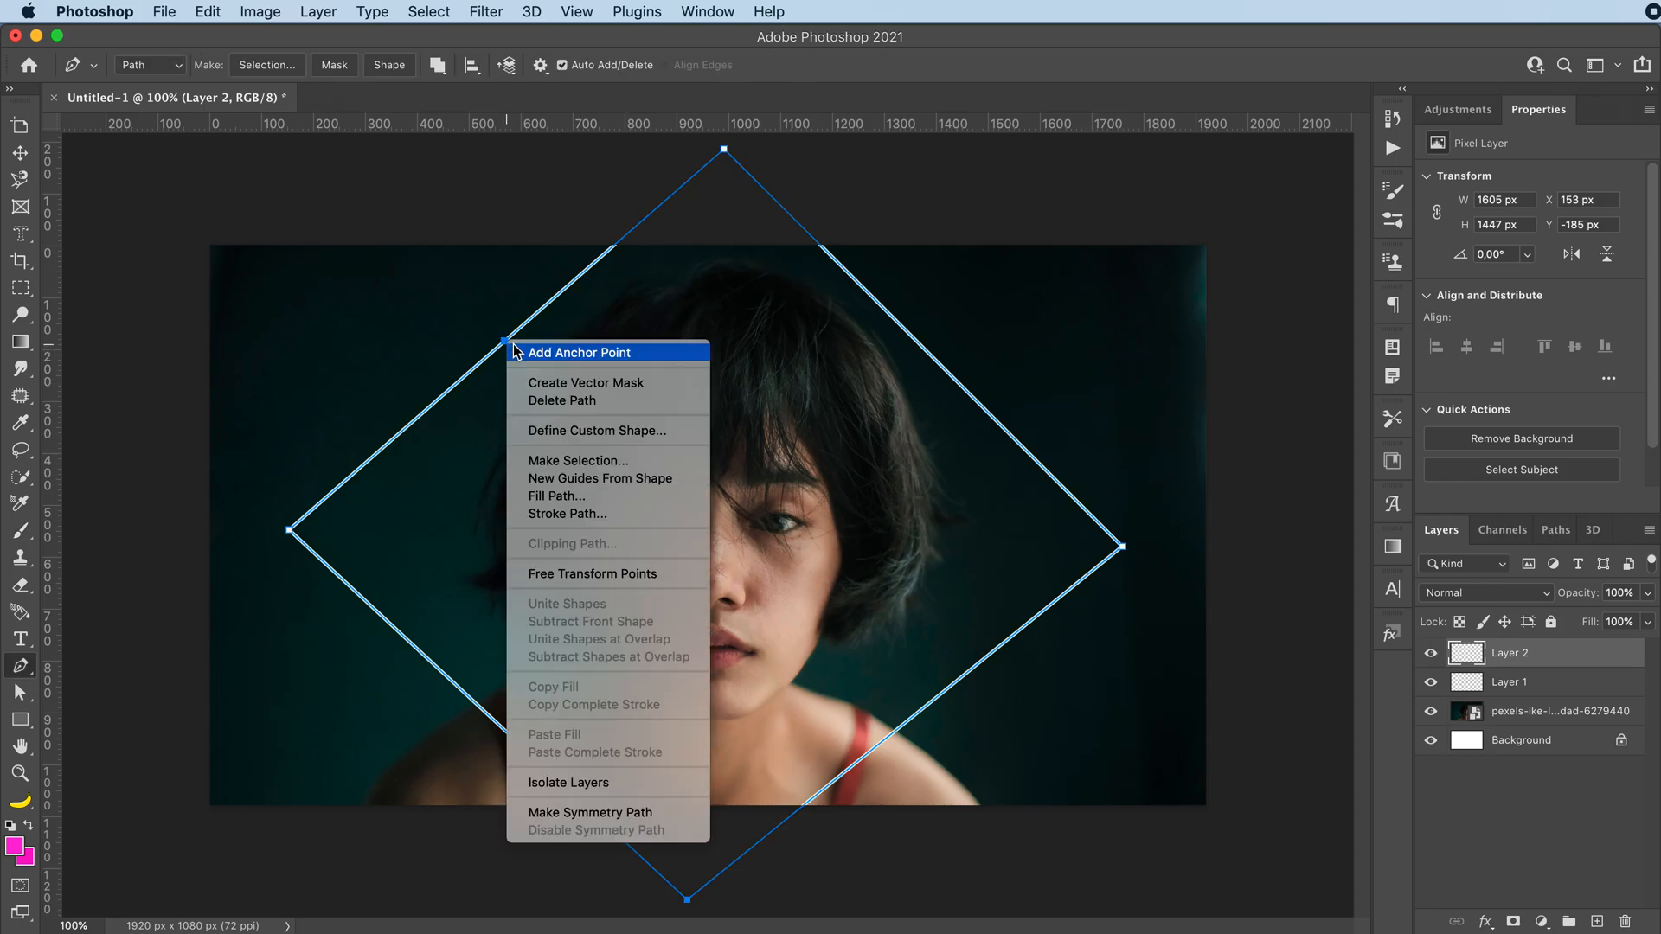
pyautogui.click(537, 514)
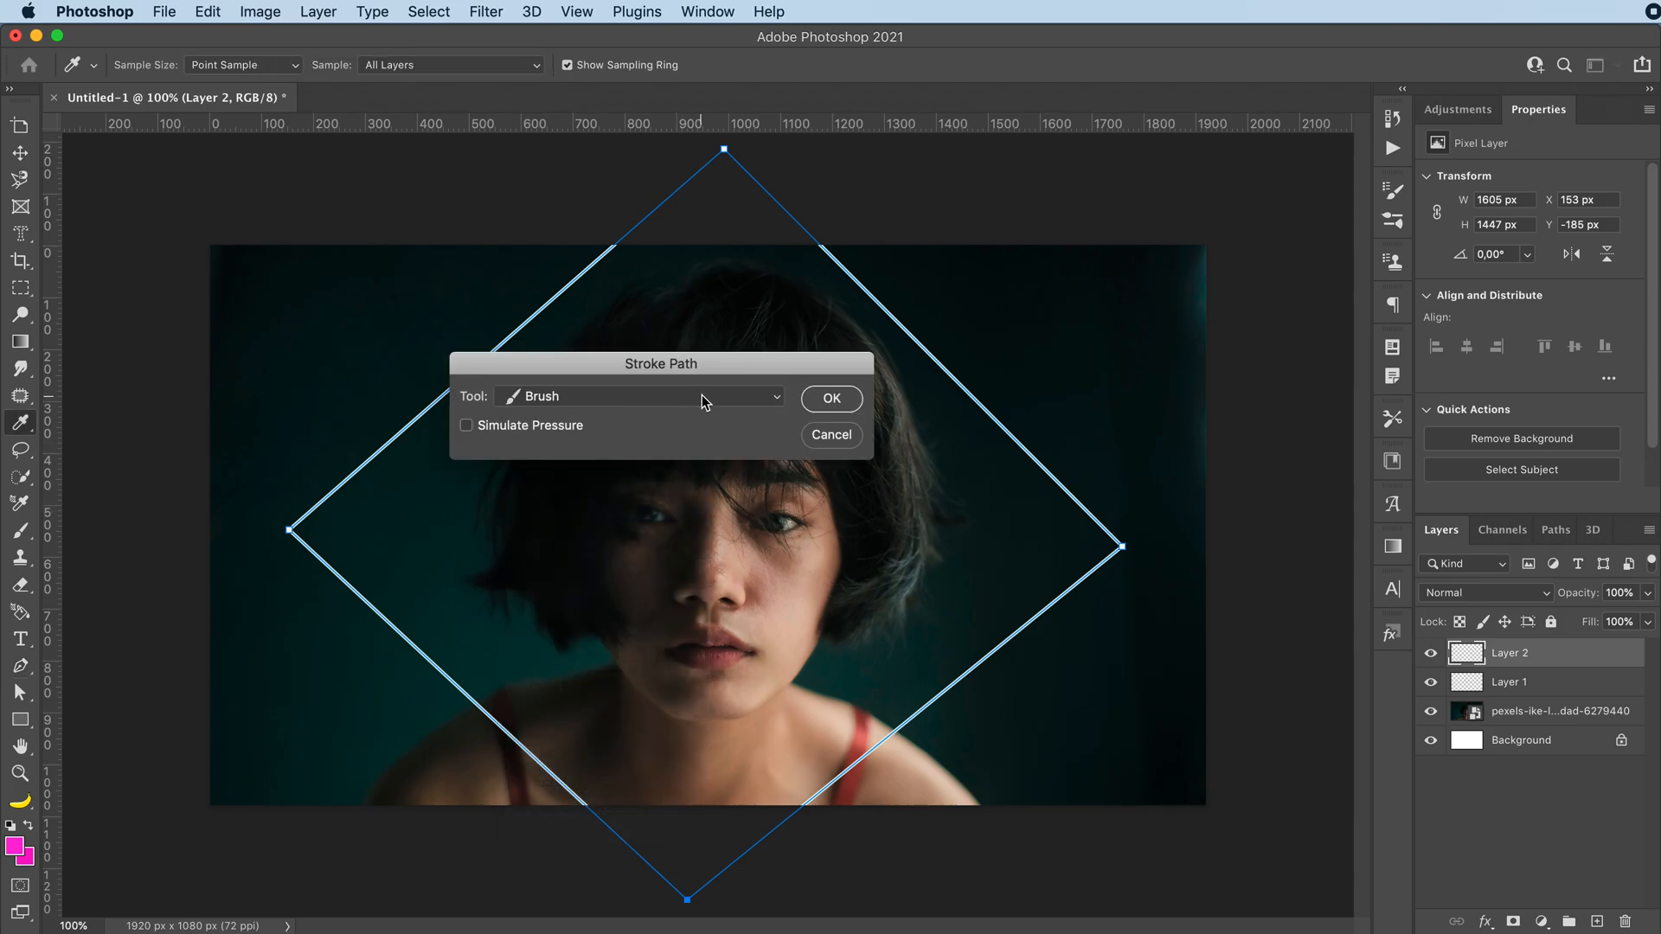
pyautogui.click(831, 398)
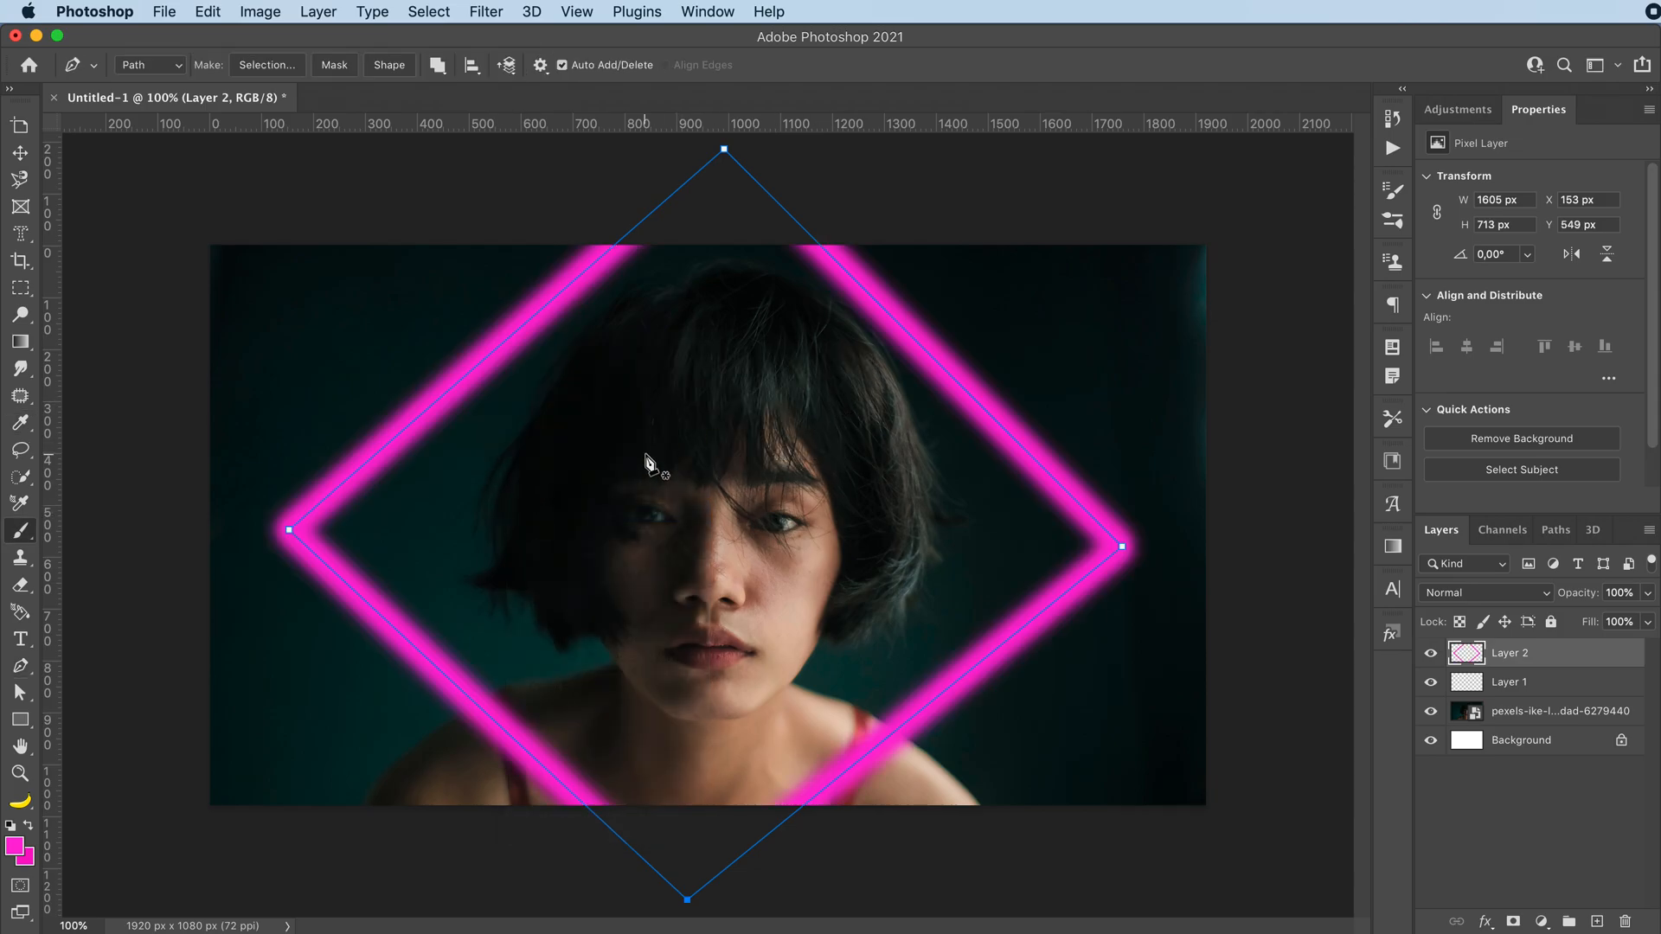
pyautogui.press('v')
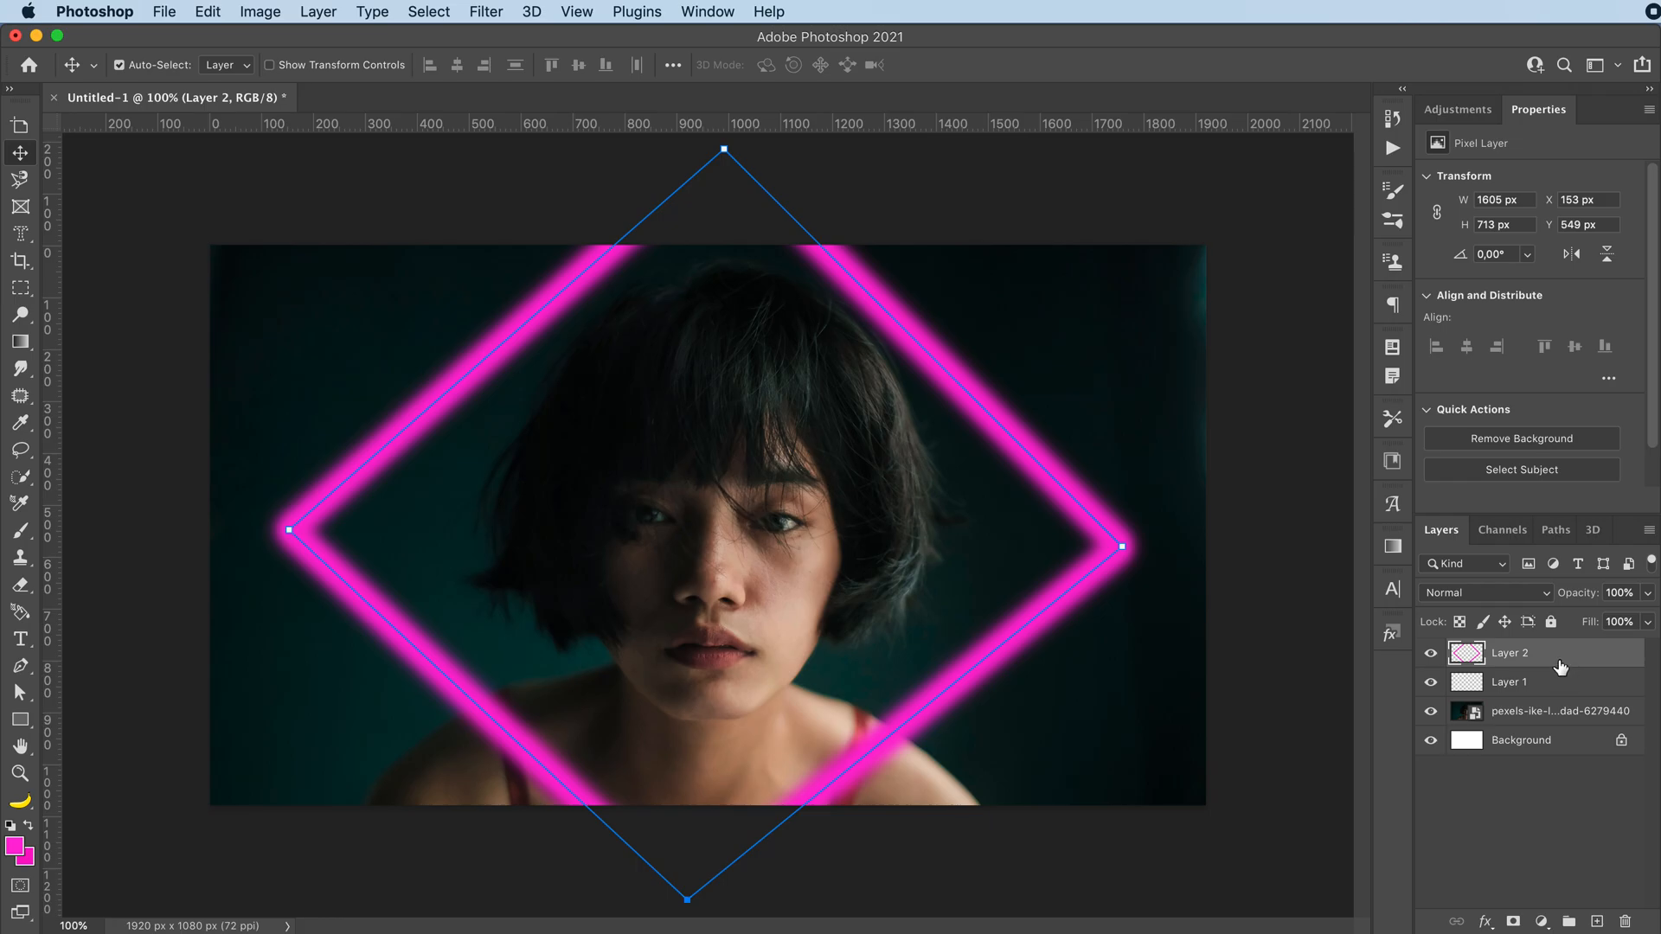
# Delete the diamond path and move Layer 2 below Layer 1 in the layer stack
pyautogui.press('p')
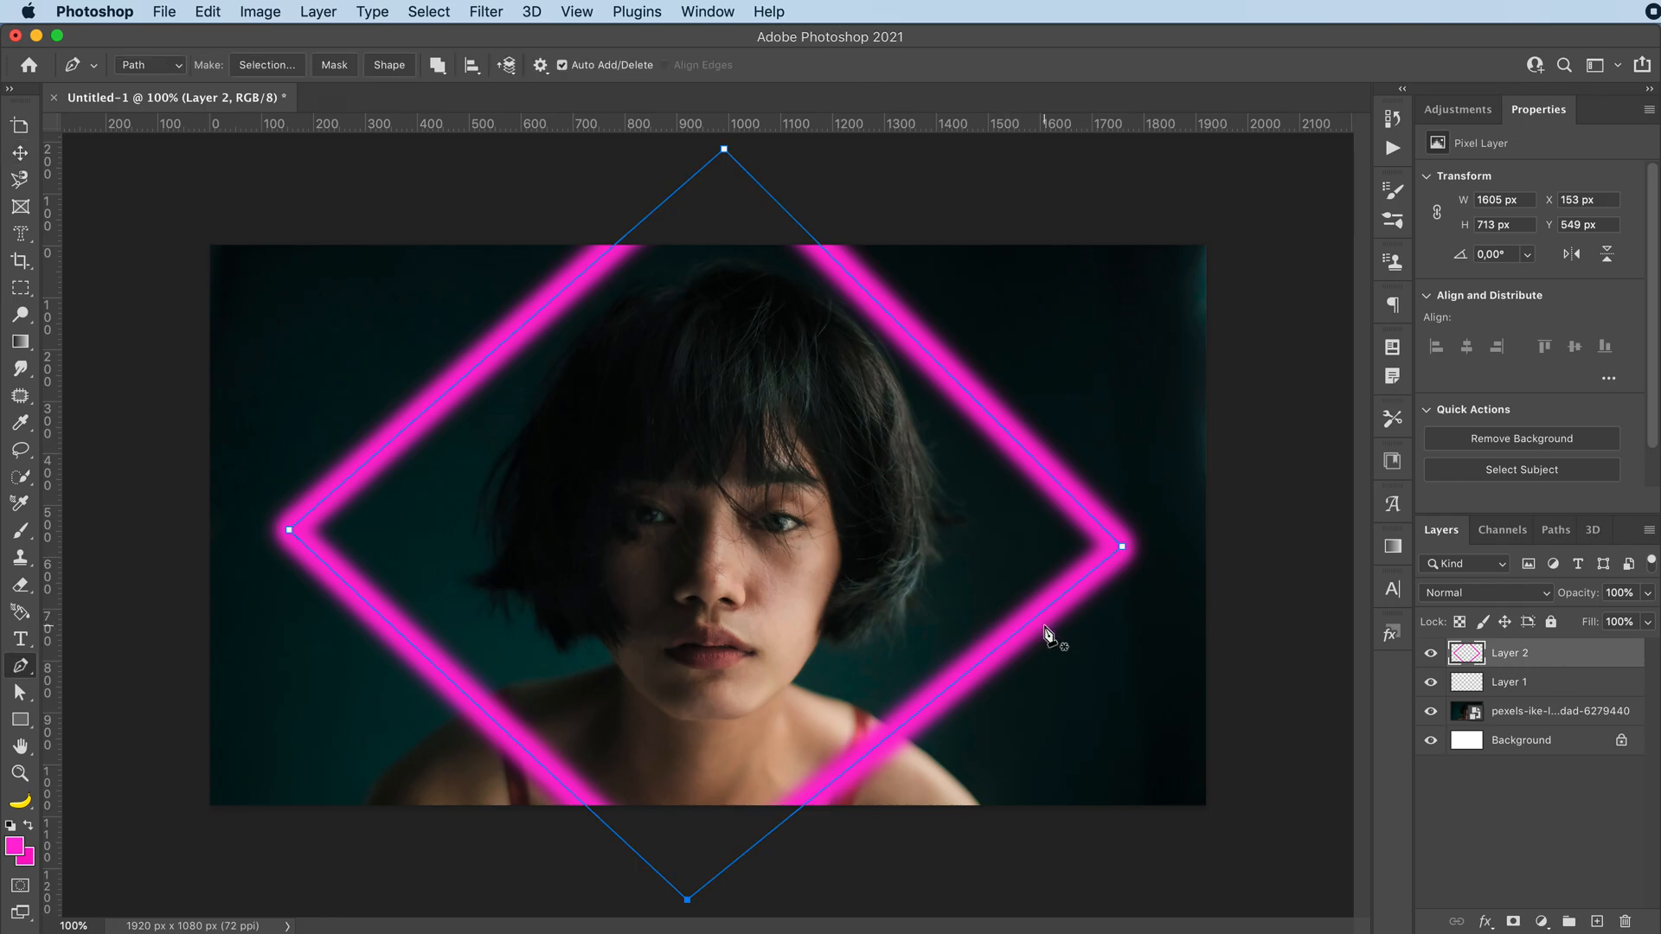
pyautogui.click(1122, 548)
pyautogui.press('Delete')
pyautogui.press('v')
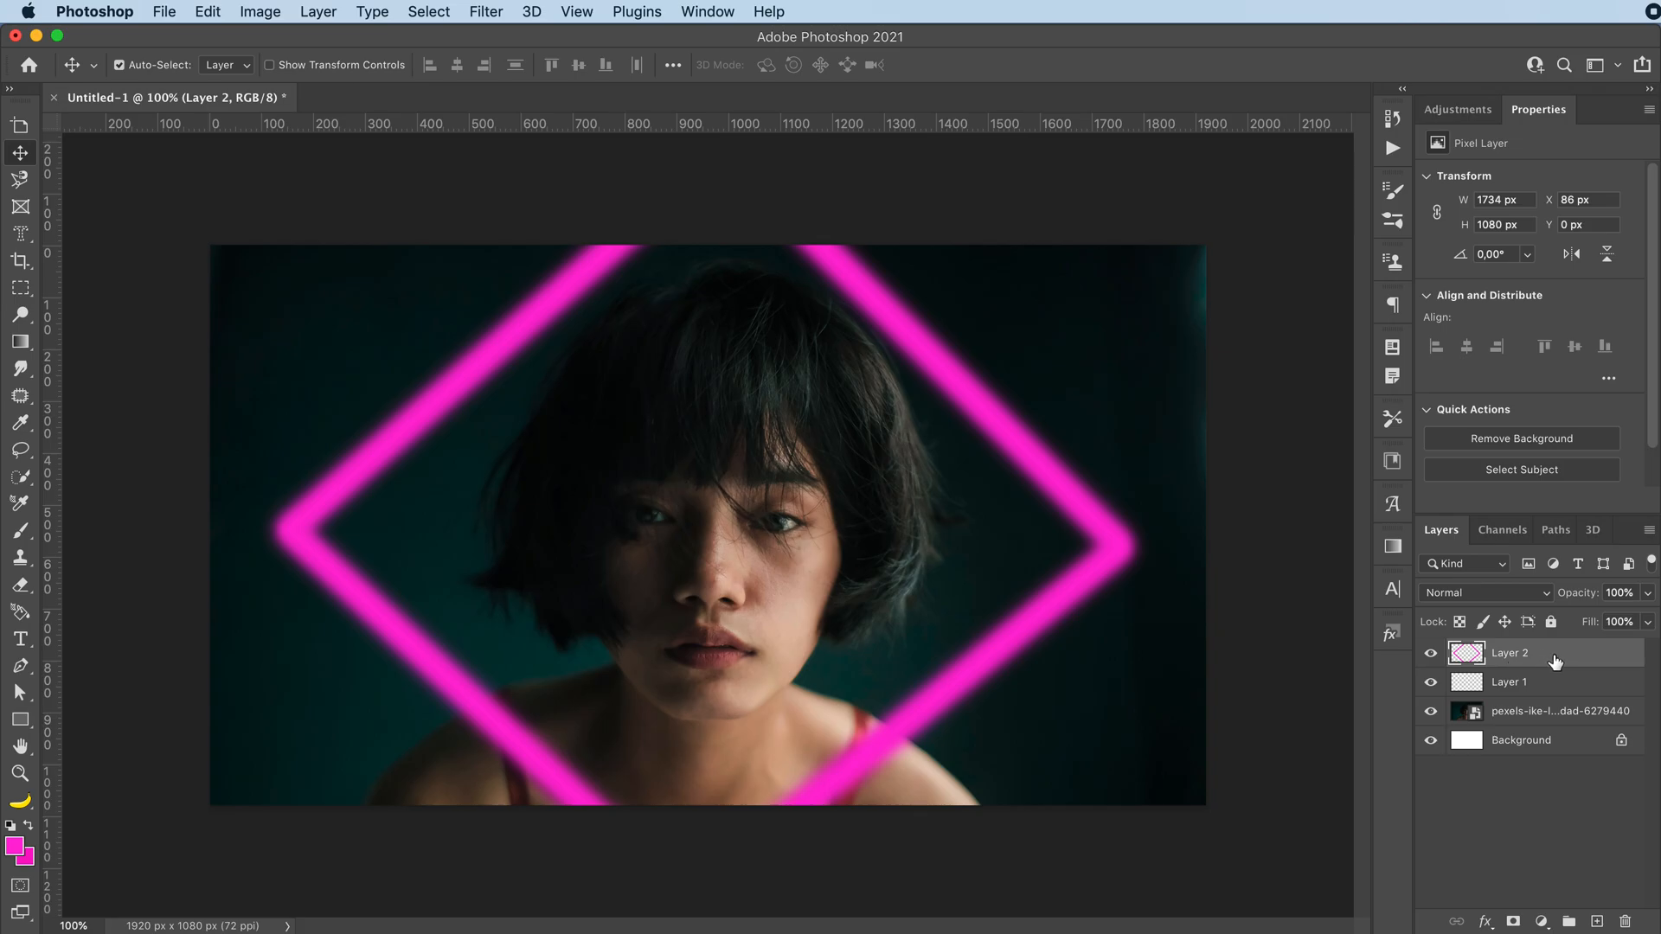
pyautogui.moveTo(1555, 660); pyautogui.dragTo(1545, 697)
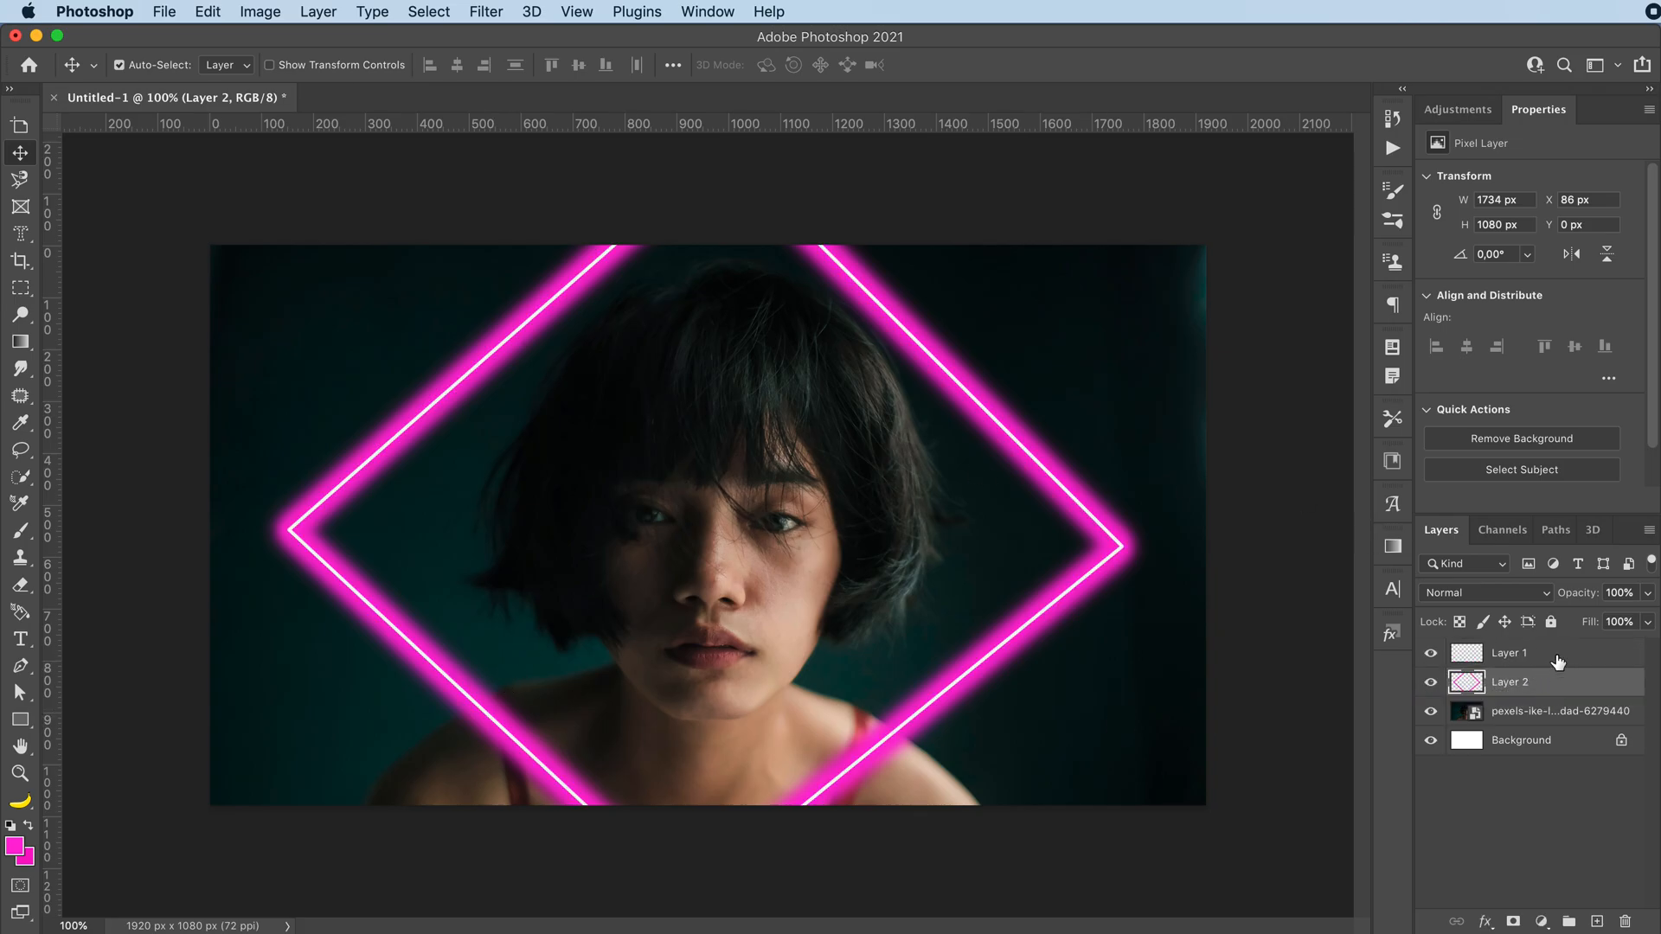
# Add an Outer Glow layer style to Layer 1 and set its glow color to purple ae00ff
pyautogui.doubleClick(1588, 663)
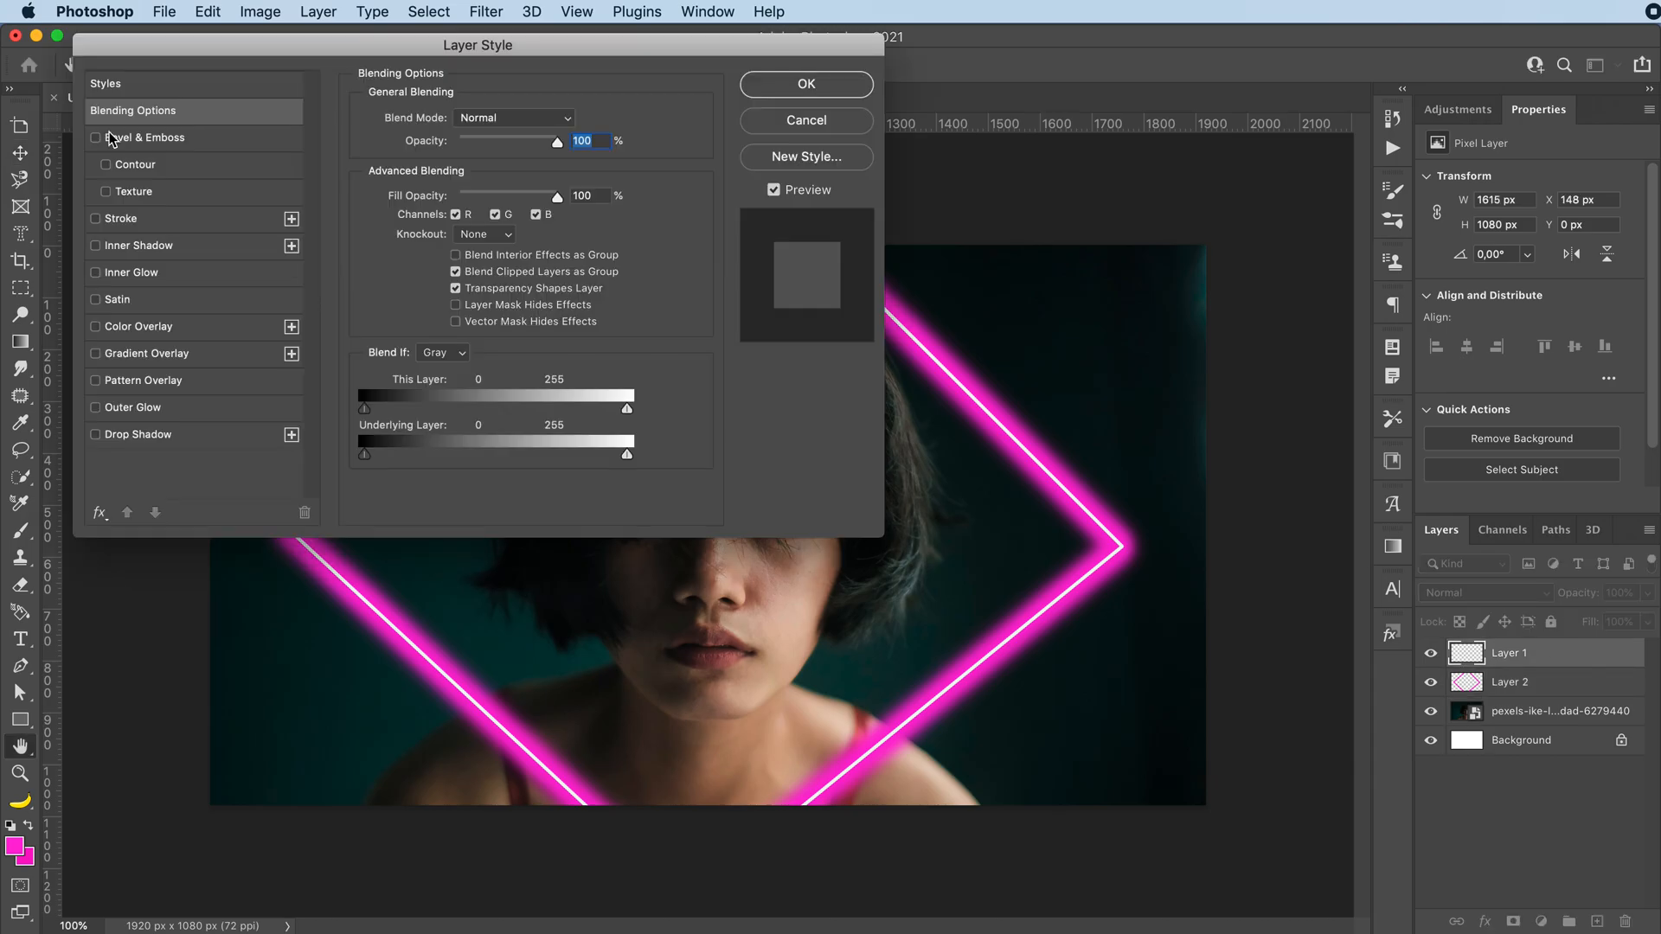
pyautogui.moveTo(194, 44); pyautogui.dragTo(873, 33)
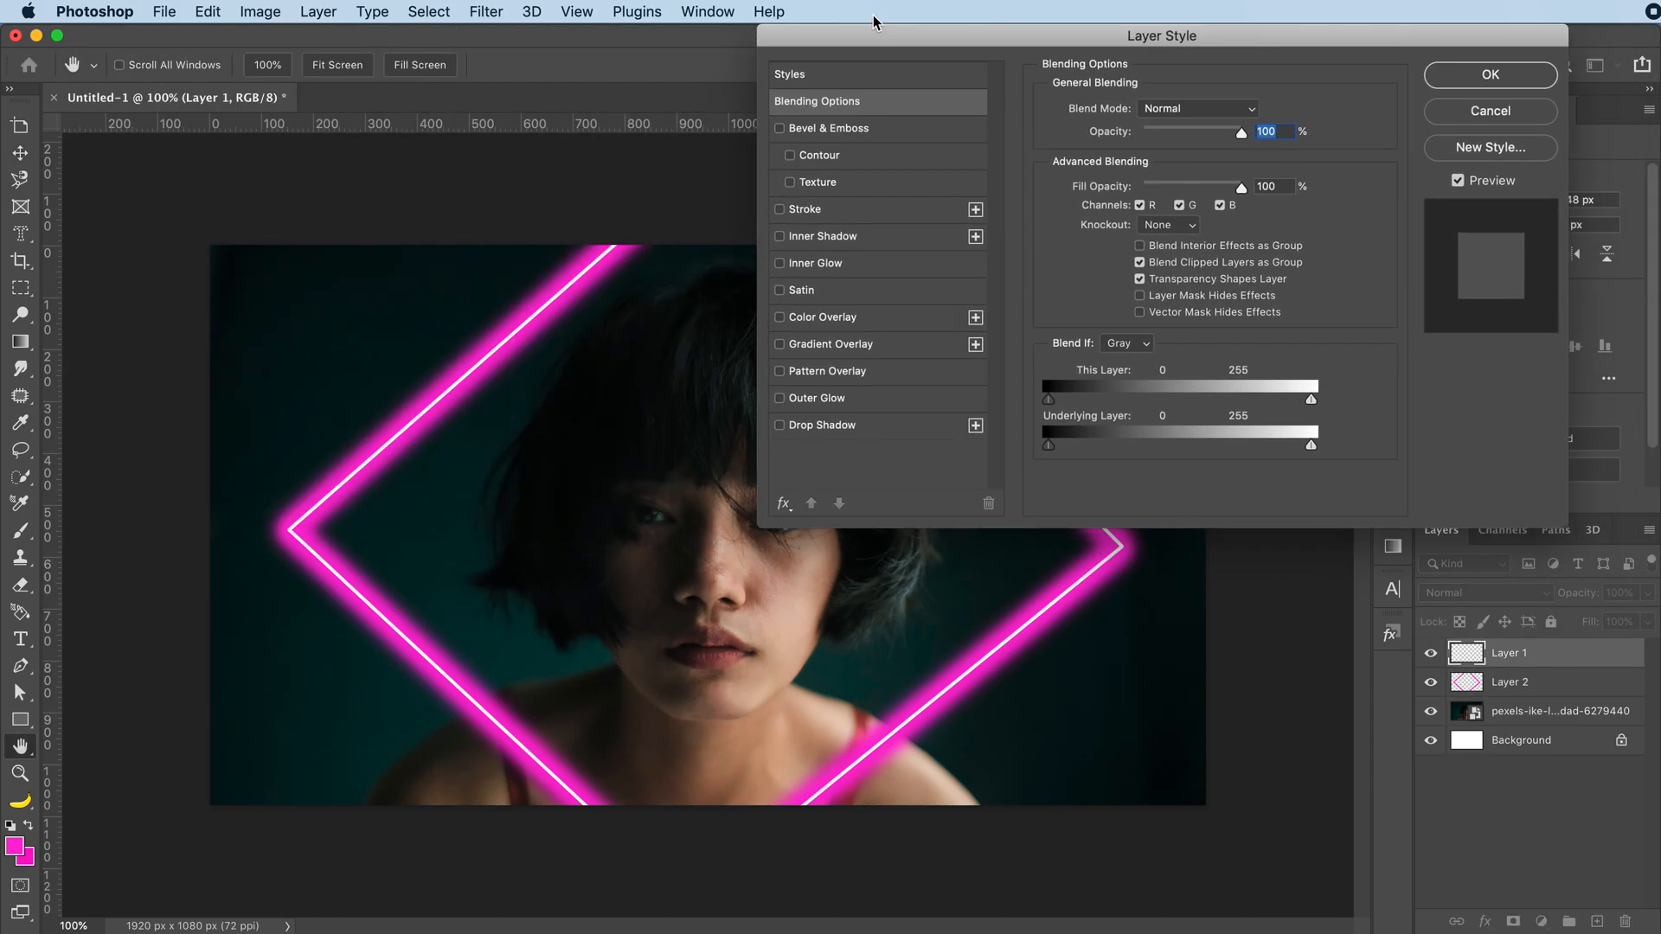
pyautogui.click(818, 398)
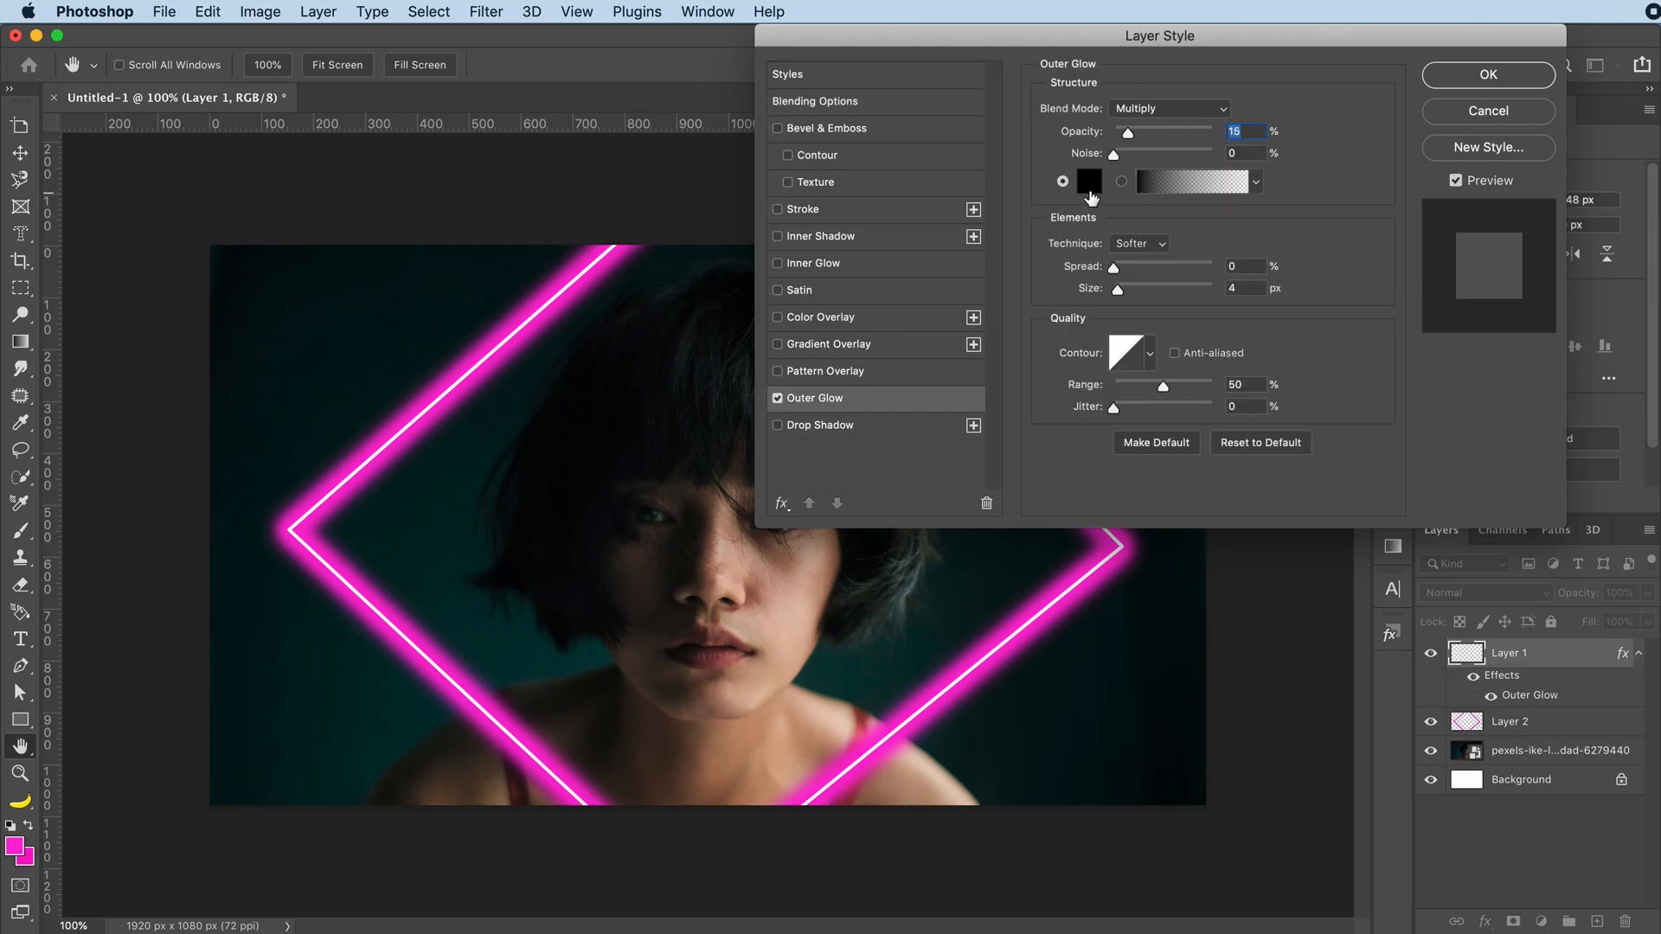
pyautogui.click(1088, 183)
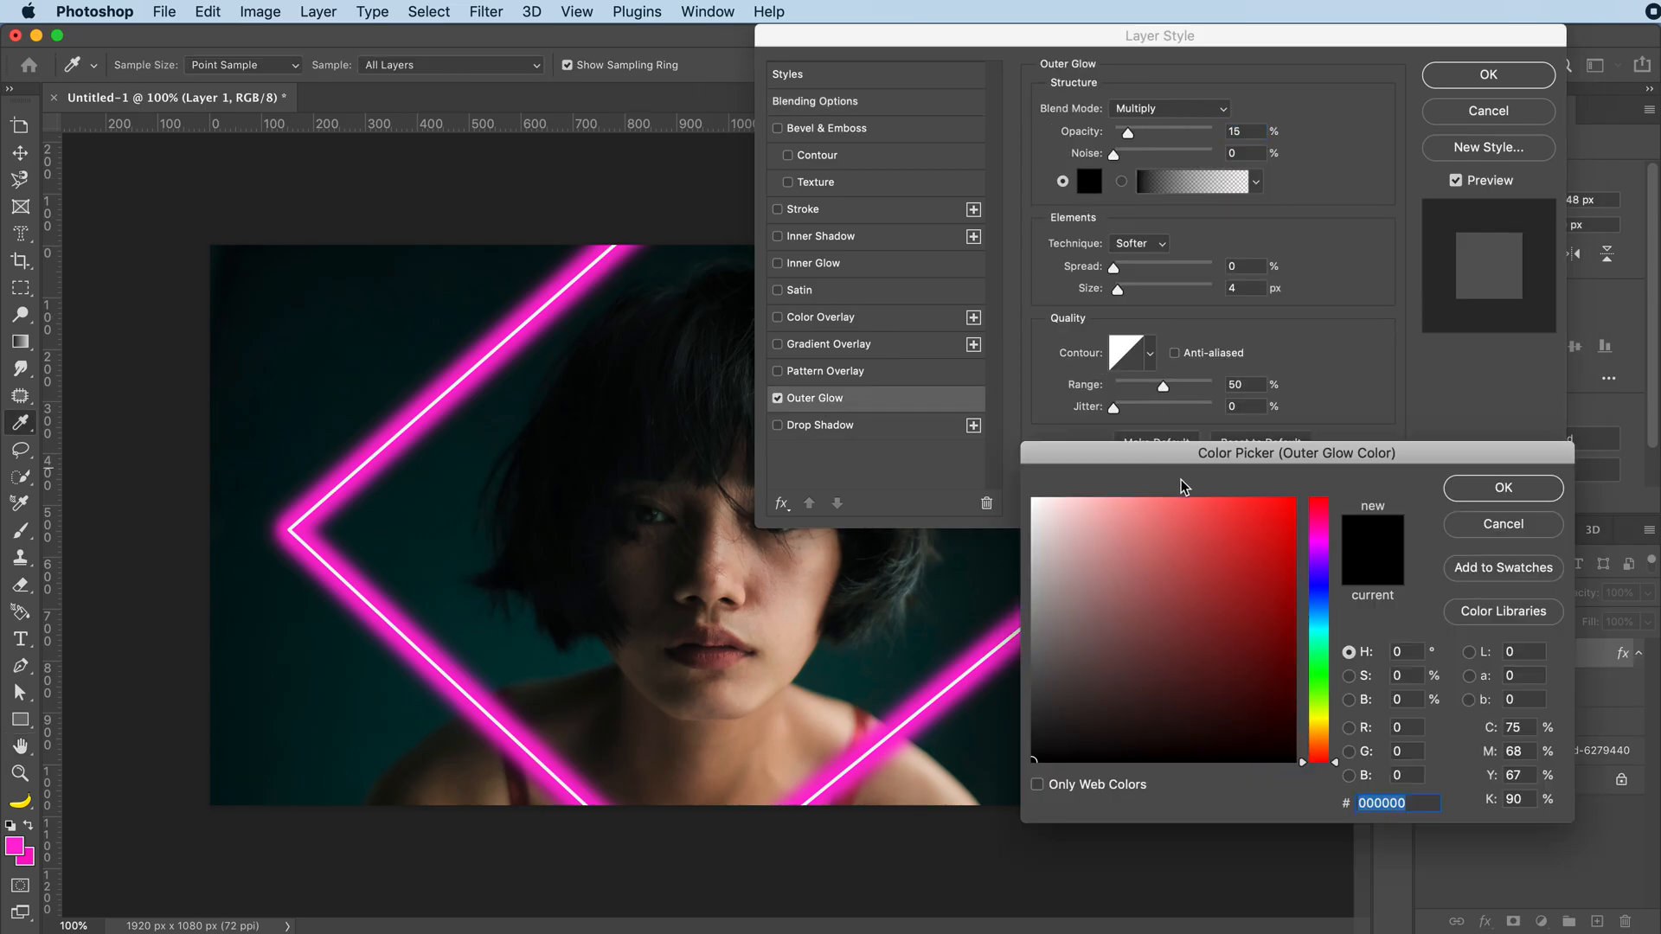
pyautogui.moveTo(1274, 537); pyautogui.dragTo(1307, 485)
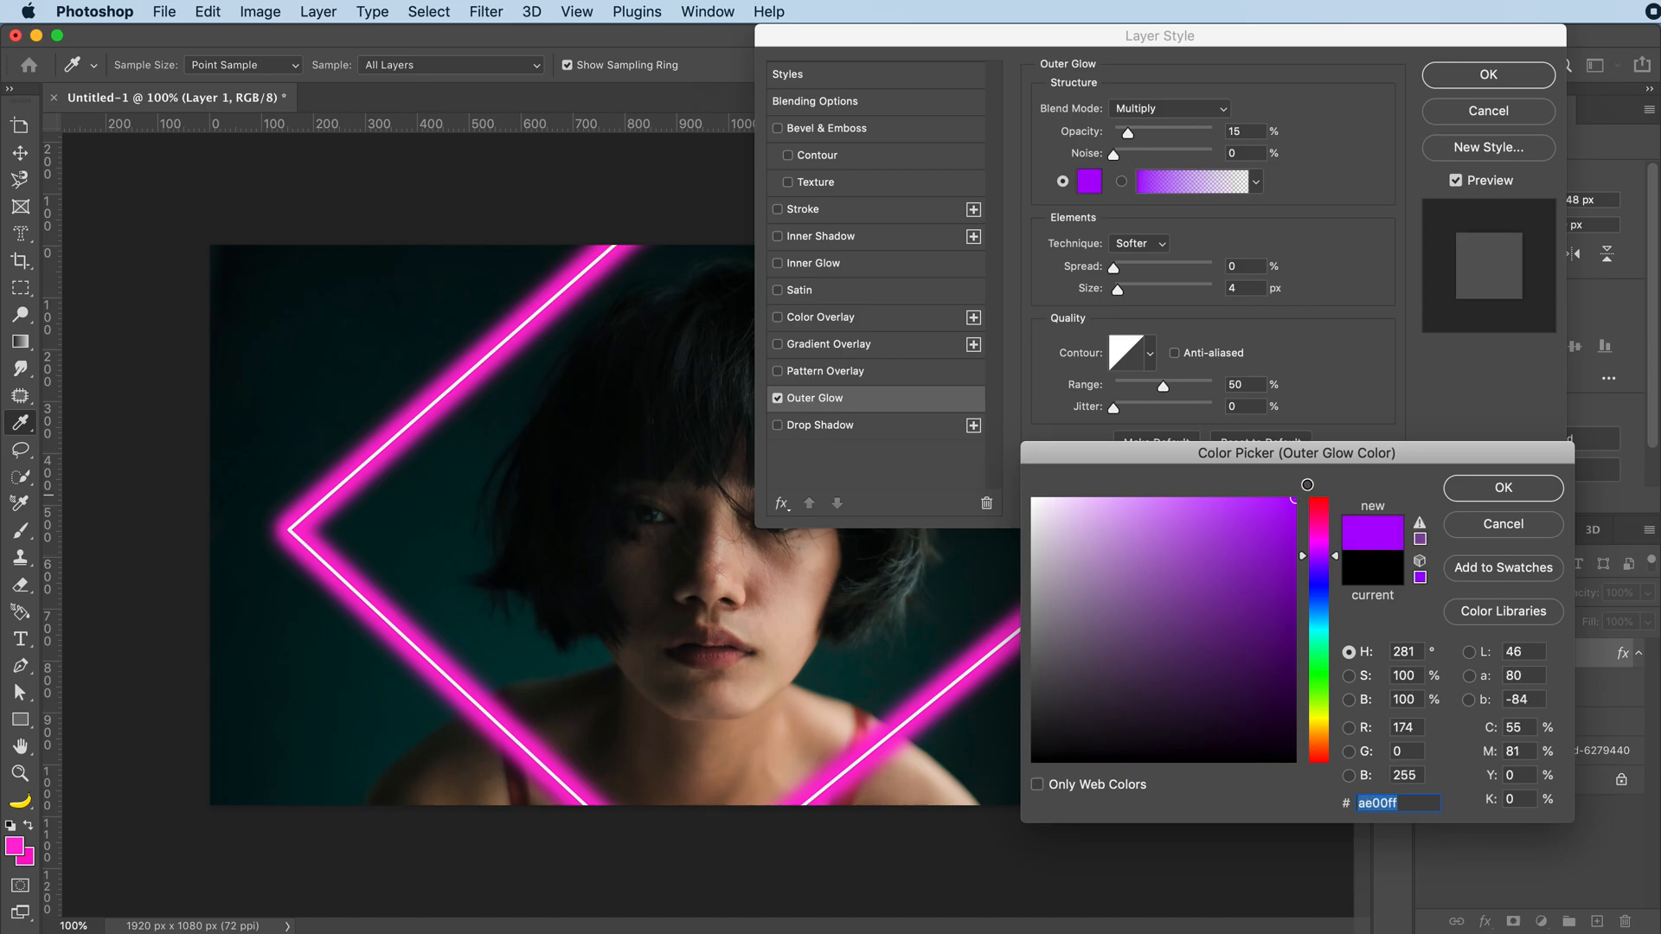
pyautogui.click(1503, 489)
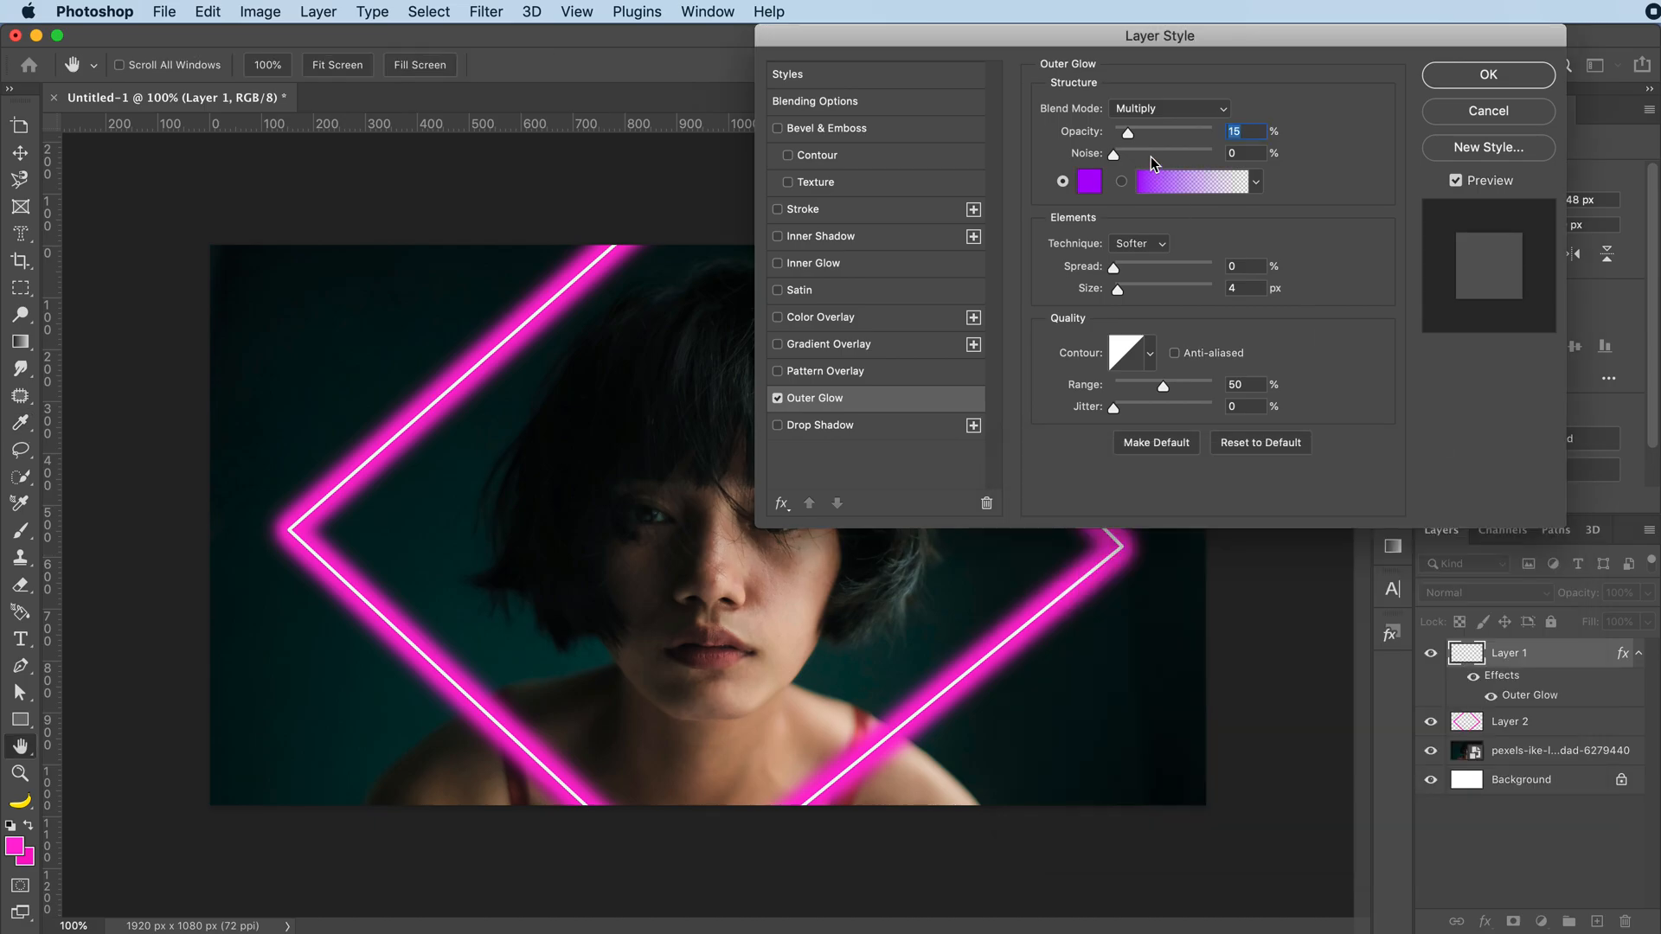
# Set Layer 1's Outer Glow to Normal blending, 100% opacity, 8% spread, 27 px size and 39% range, and apply it
pyautogui.click(1157, 107)
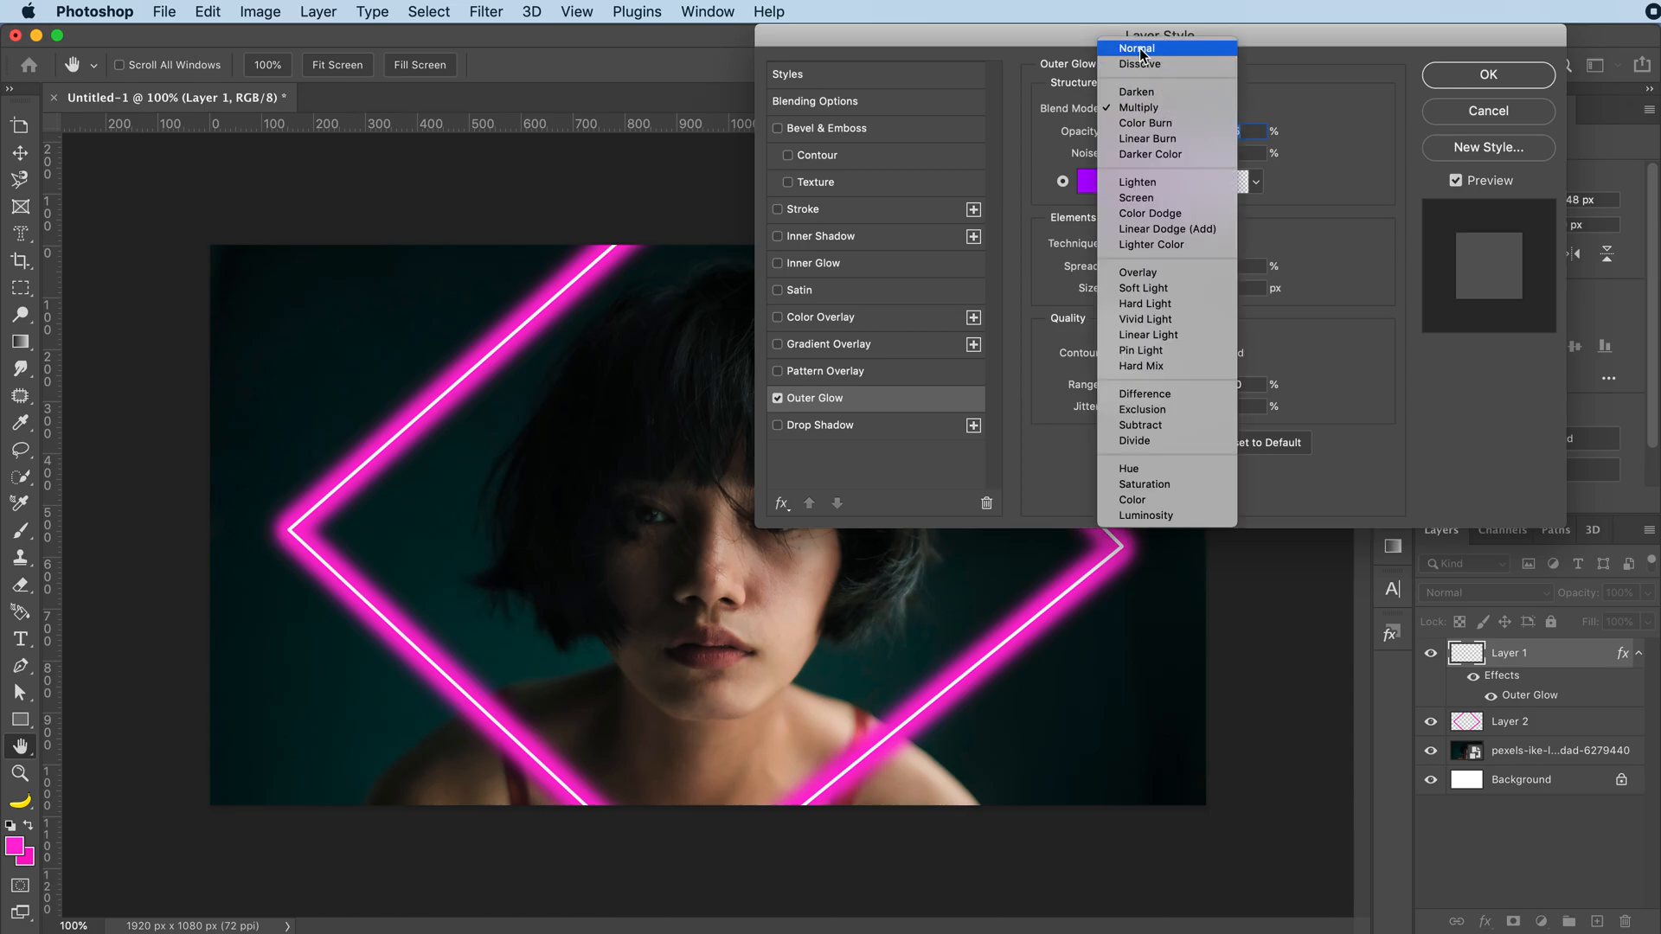
pyautogui.click(1141, 56)
pyautogui.moveTo(1128, 132); pyautogui.dragTo(1213, 132)
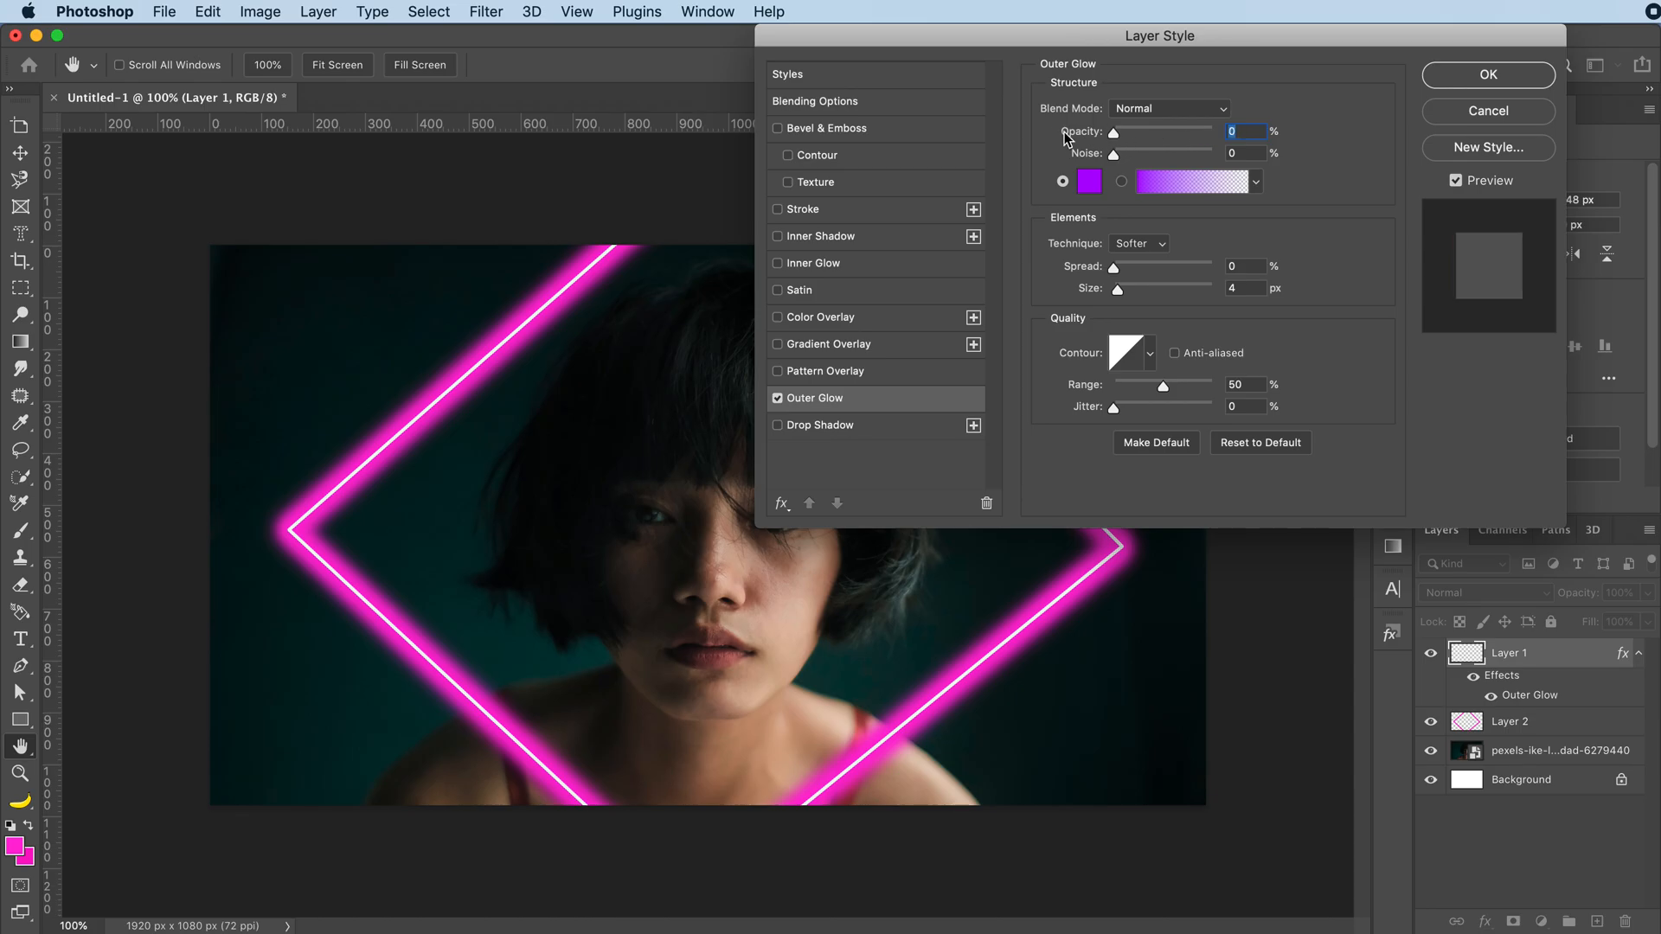
pyautogui.click(1114, 268)
pyautogui.moveTo(1109, 291)
pyautogui.mouseDown()
pyautogui.moveTo(1175, 291)
pyautogui.moveTo(1128, 286)
pyautogui.mouseUp()
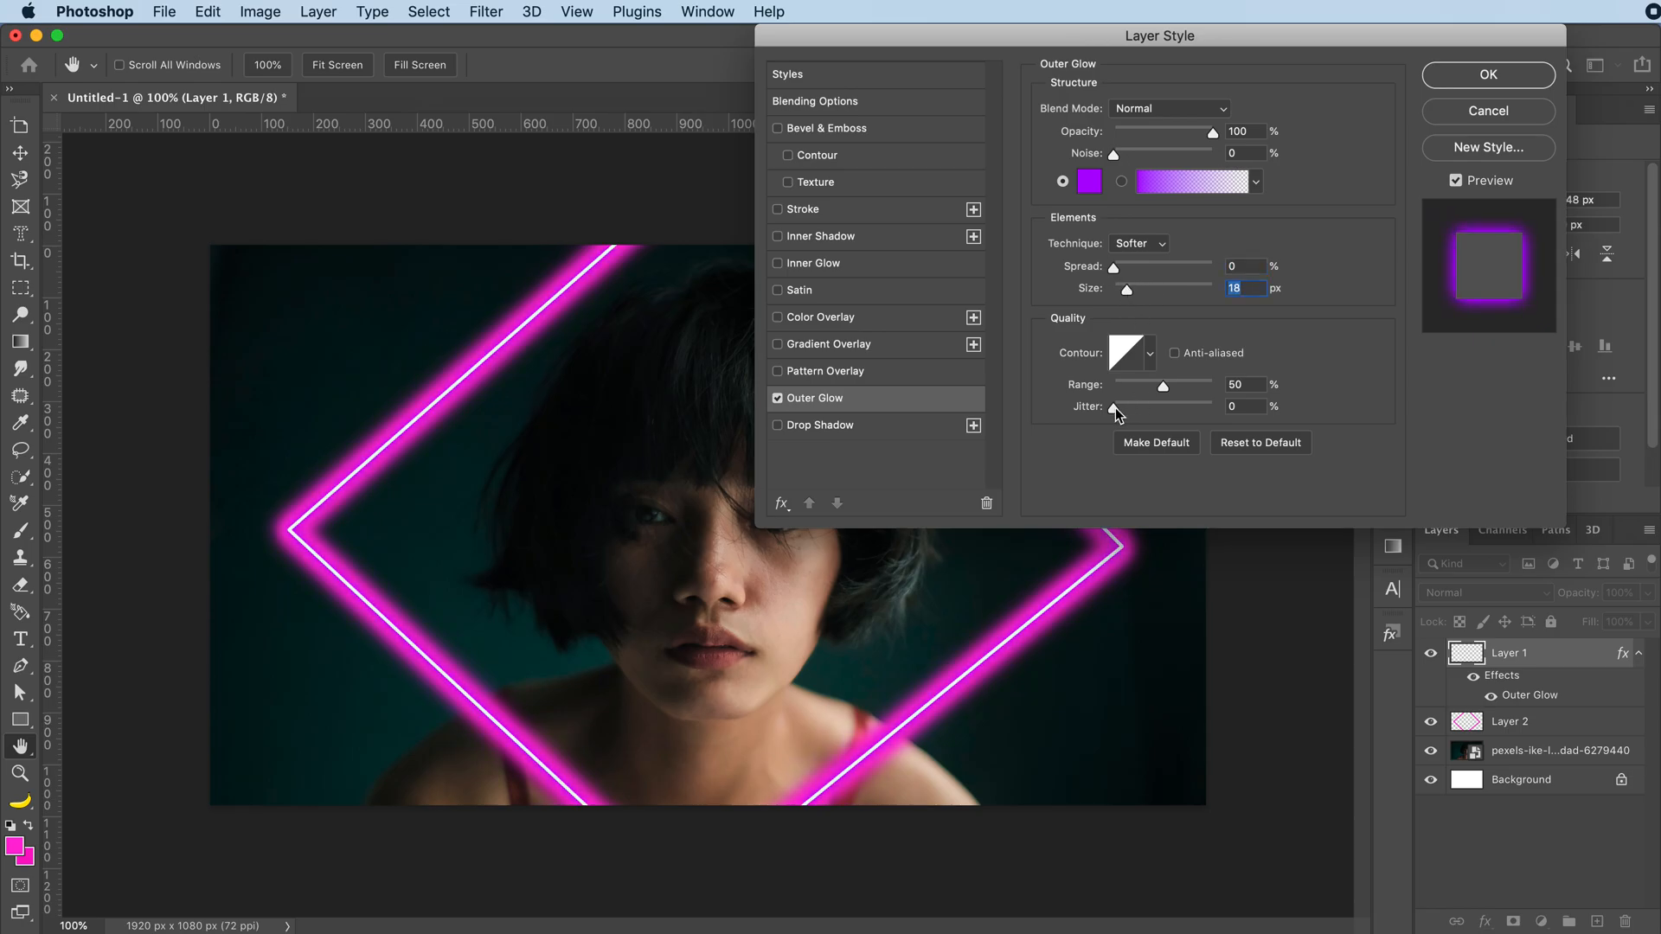
pyautogui.moveTo(1163, 387)
pyautogui.mouseDown()
pyautogui.moveTo(1125, 391)
pyautogui.moveTo(1153, 389)
pyautogui.mouseUp()
pyautogui.moveTo(1114, 272)
pyautogui.mouseDown()
pyautogui.moveTo(1149, 266)
pyautogui.moveTo(1137, 291)
pyautogui.moveTo(1206, 287)
pyautogui.moveTo(1156, 290)
pyautogui.moveTo(1135, 268)
pyautogui.moveTo(1134, 291)
pyautogui.moveTo(1123, 273)
pyautogui.mouseUp()
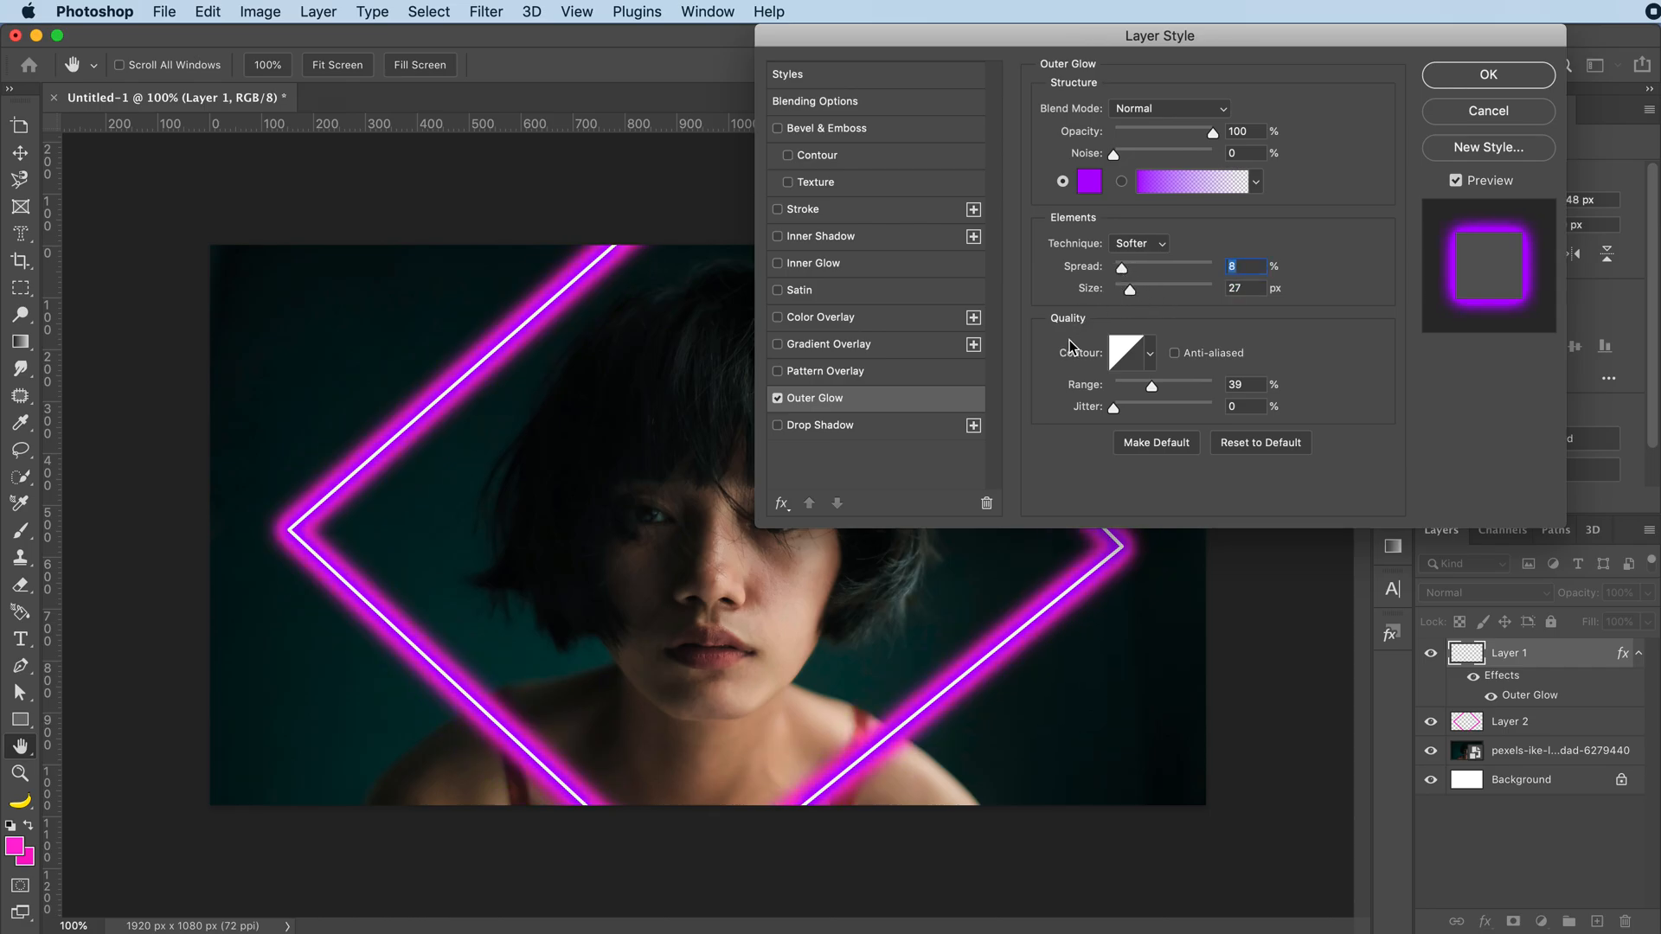
pyautogui.click(1482, 76)
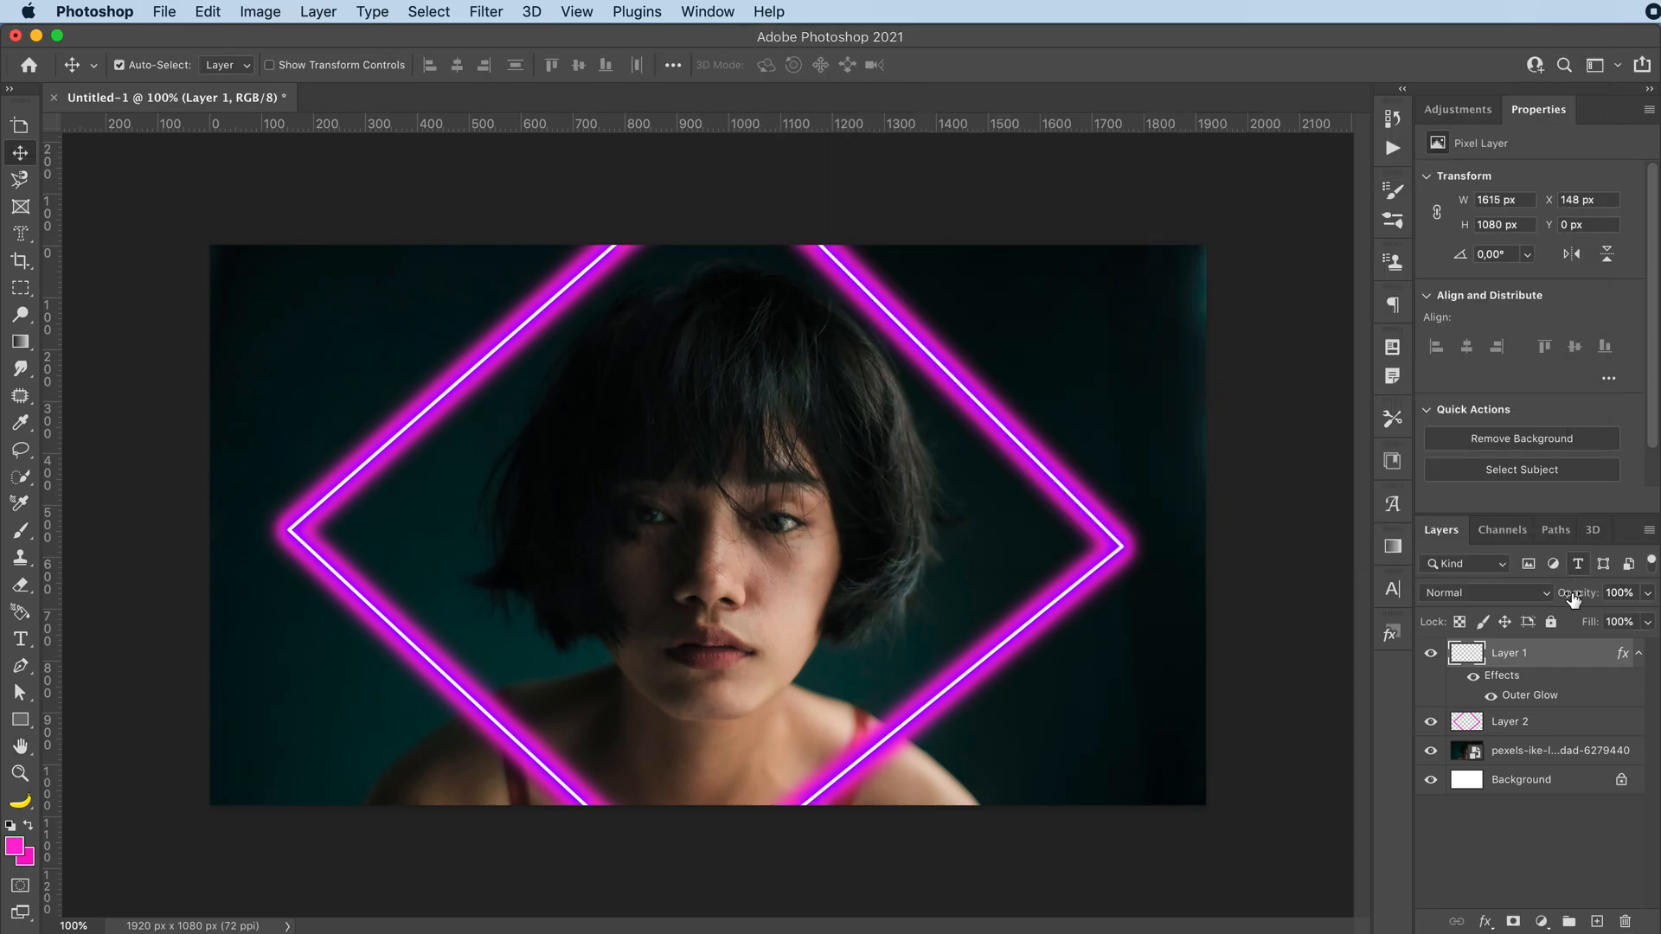
# Add an Outer Glow to Layer 2 and change its glow color to hot pink
pyautogui.doubleClick(1581, 731)
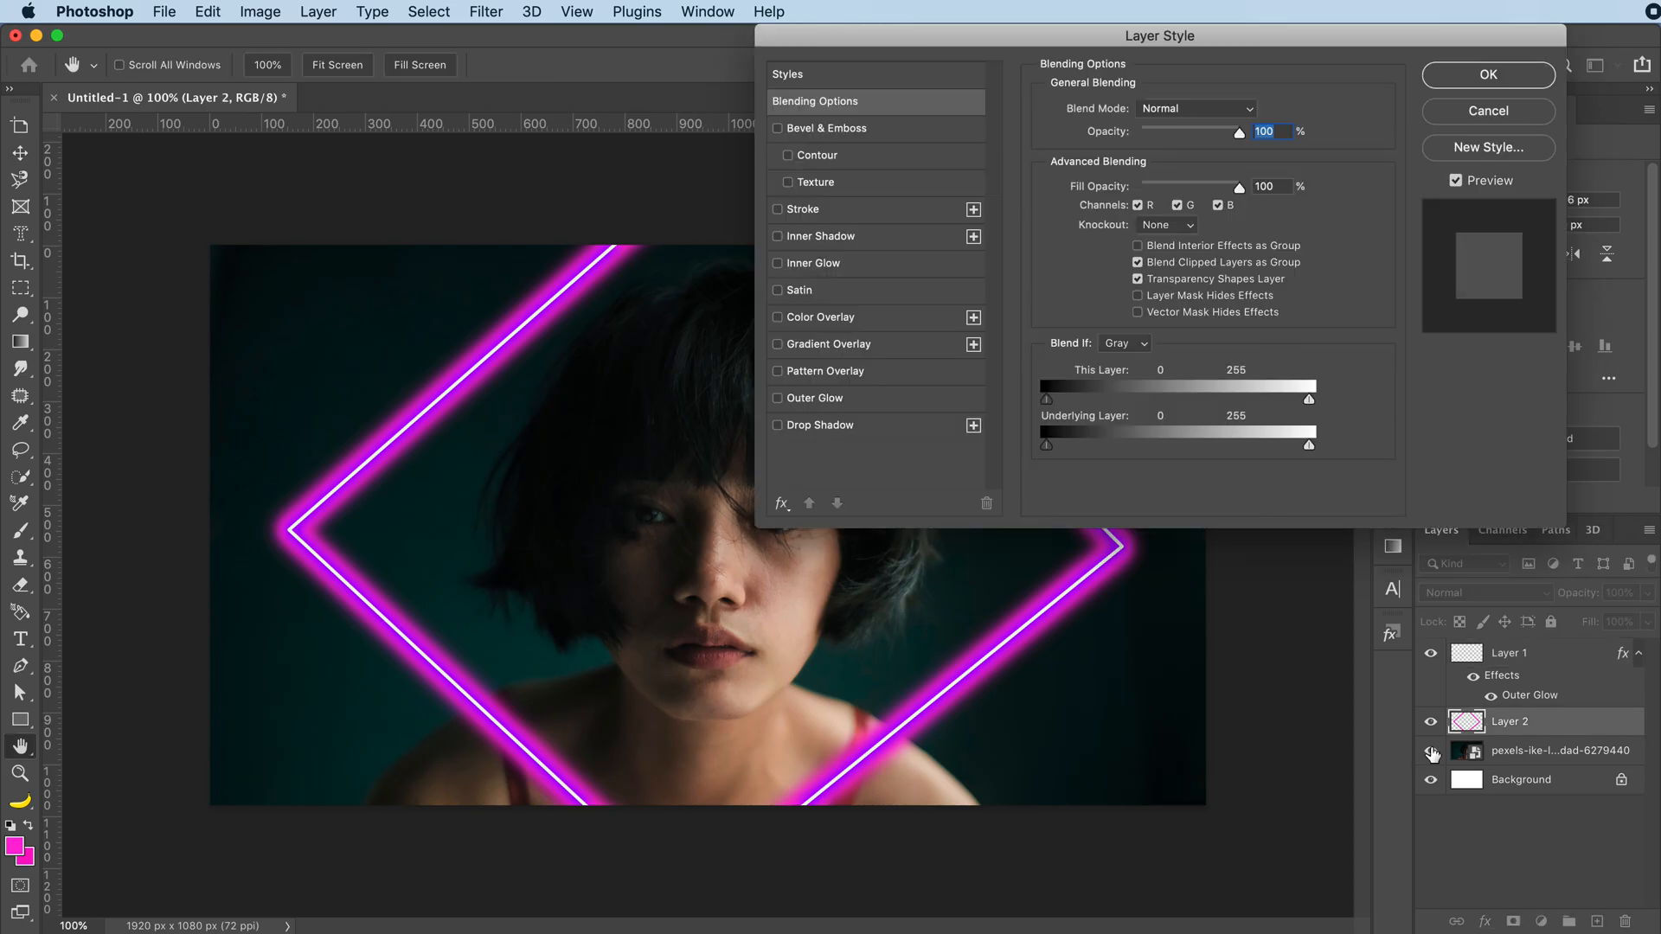
pyautogui.click(838, 399)
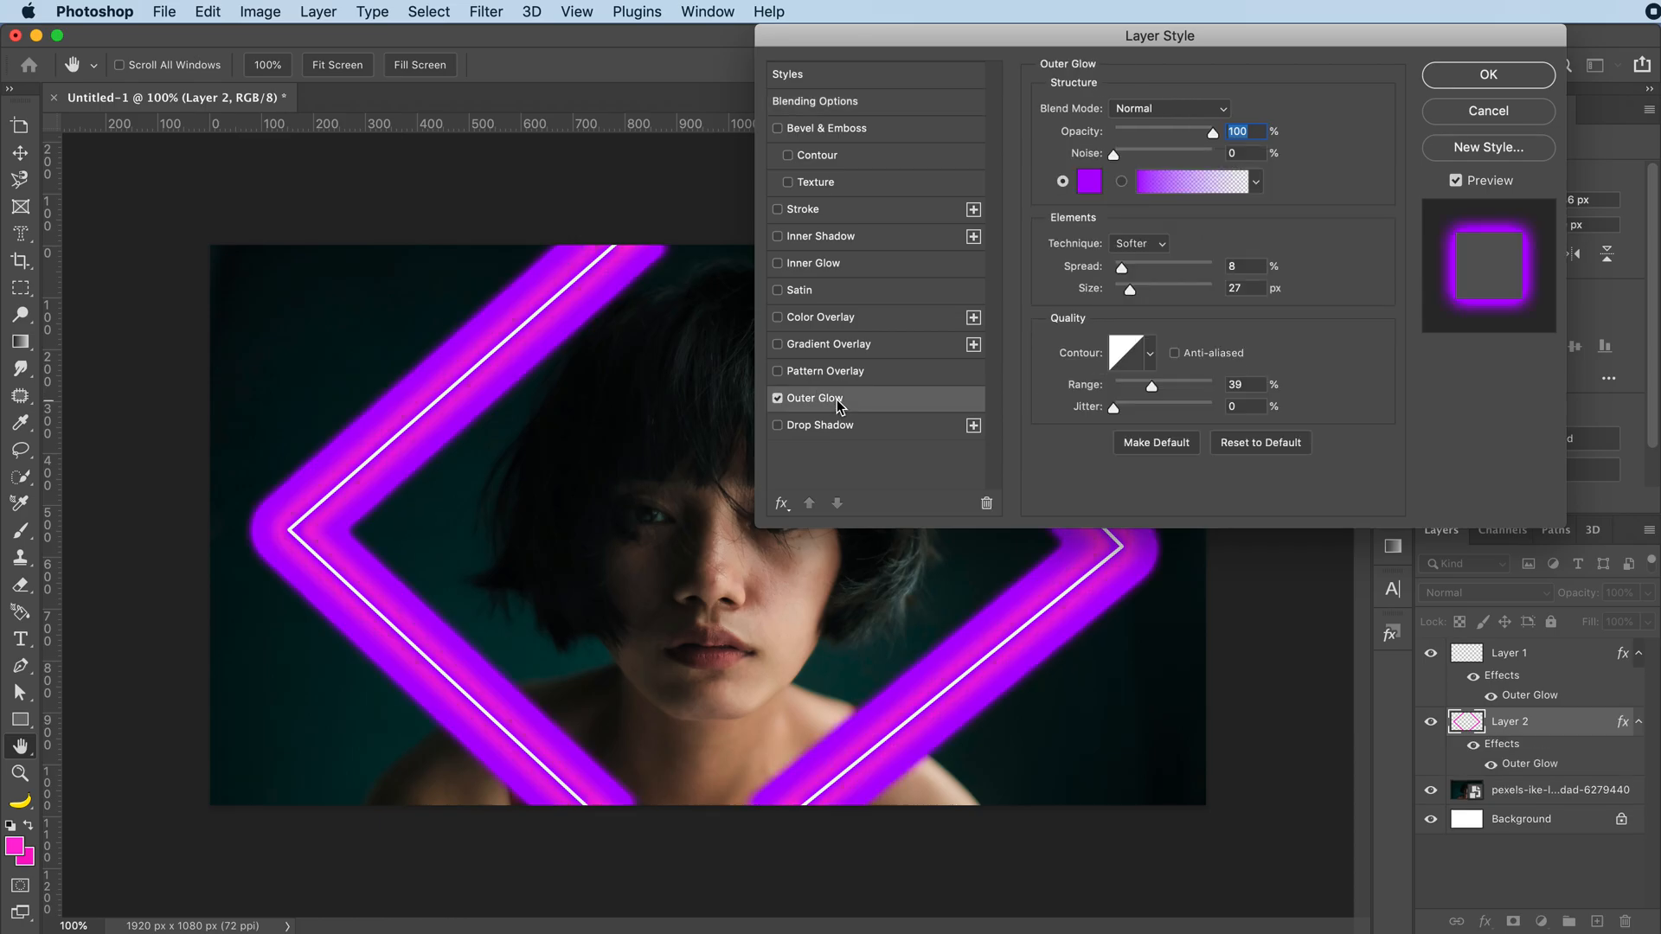
pyautogui.click(1090, 183)
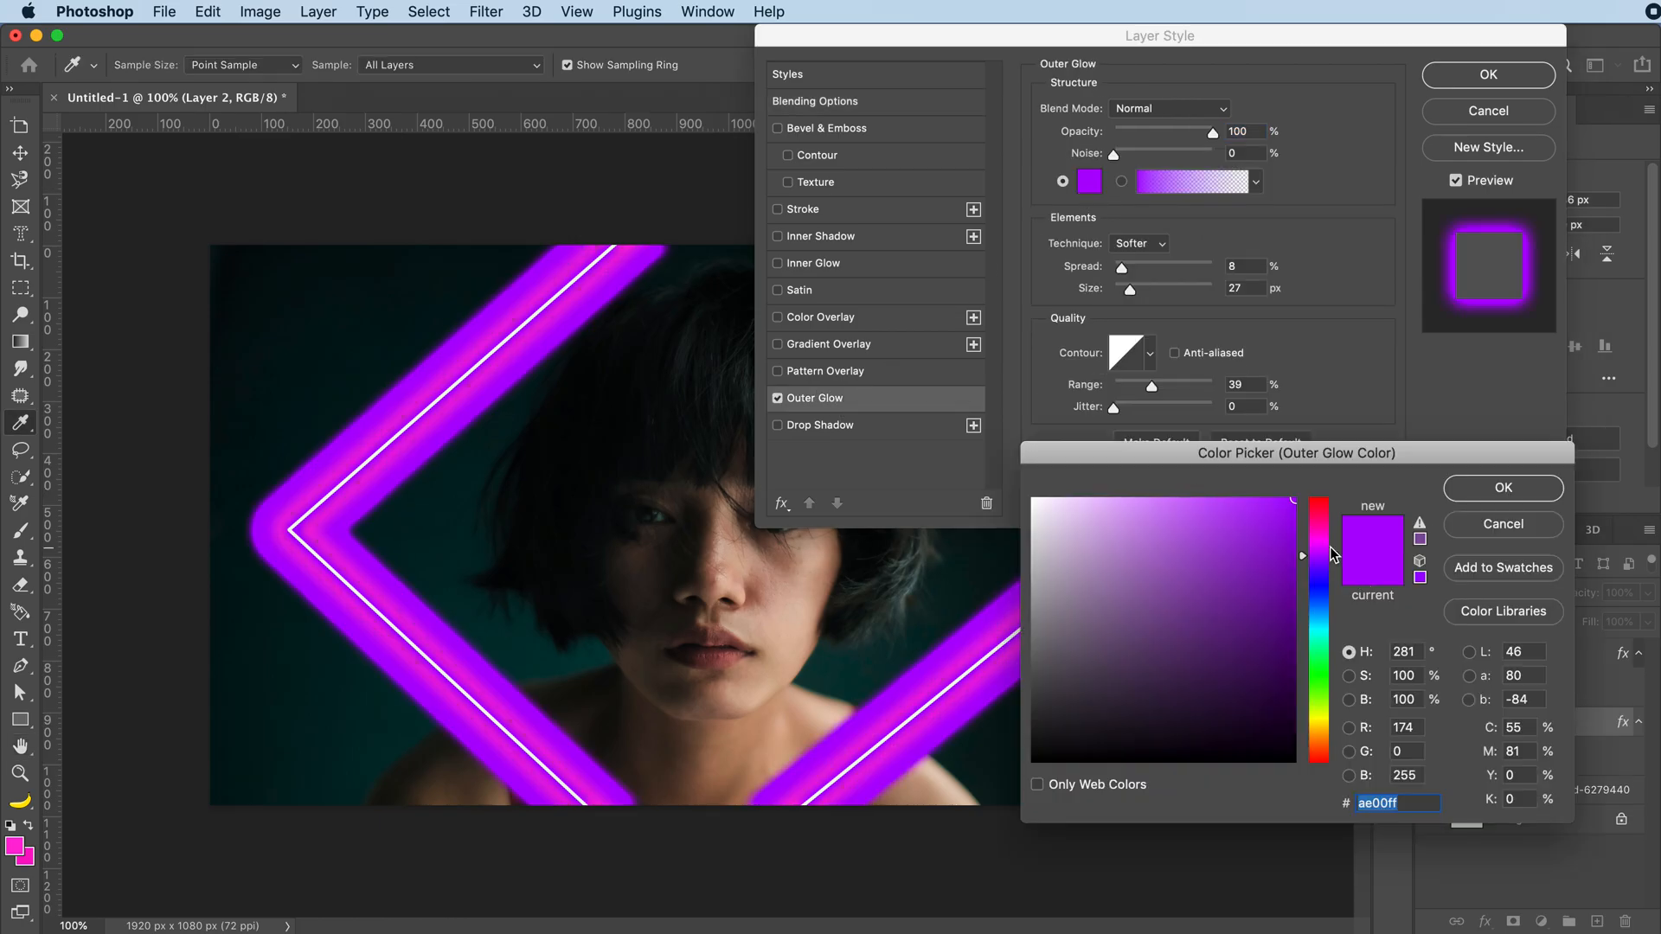
pyautogui.moveTo(1333, 555); pyautogui.dragTo(1332, 525)
pyautogui.click(1485, 490)
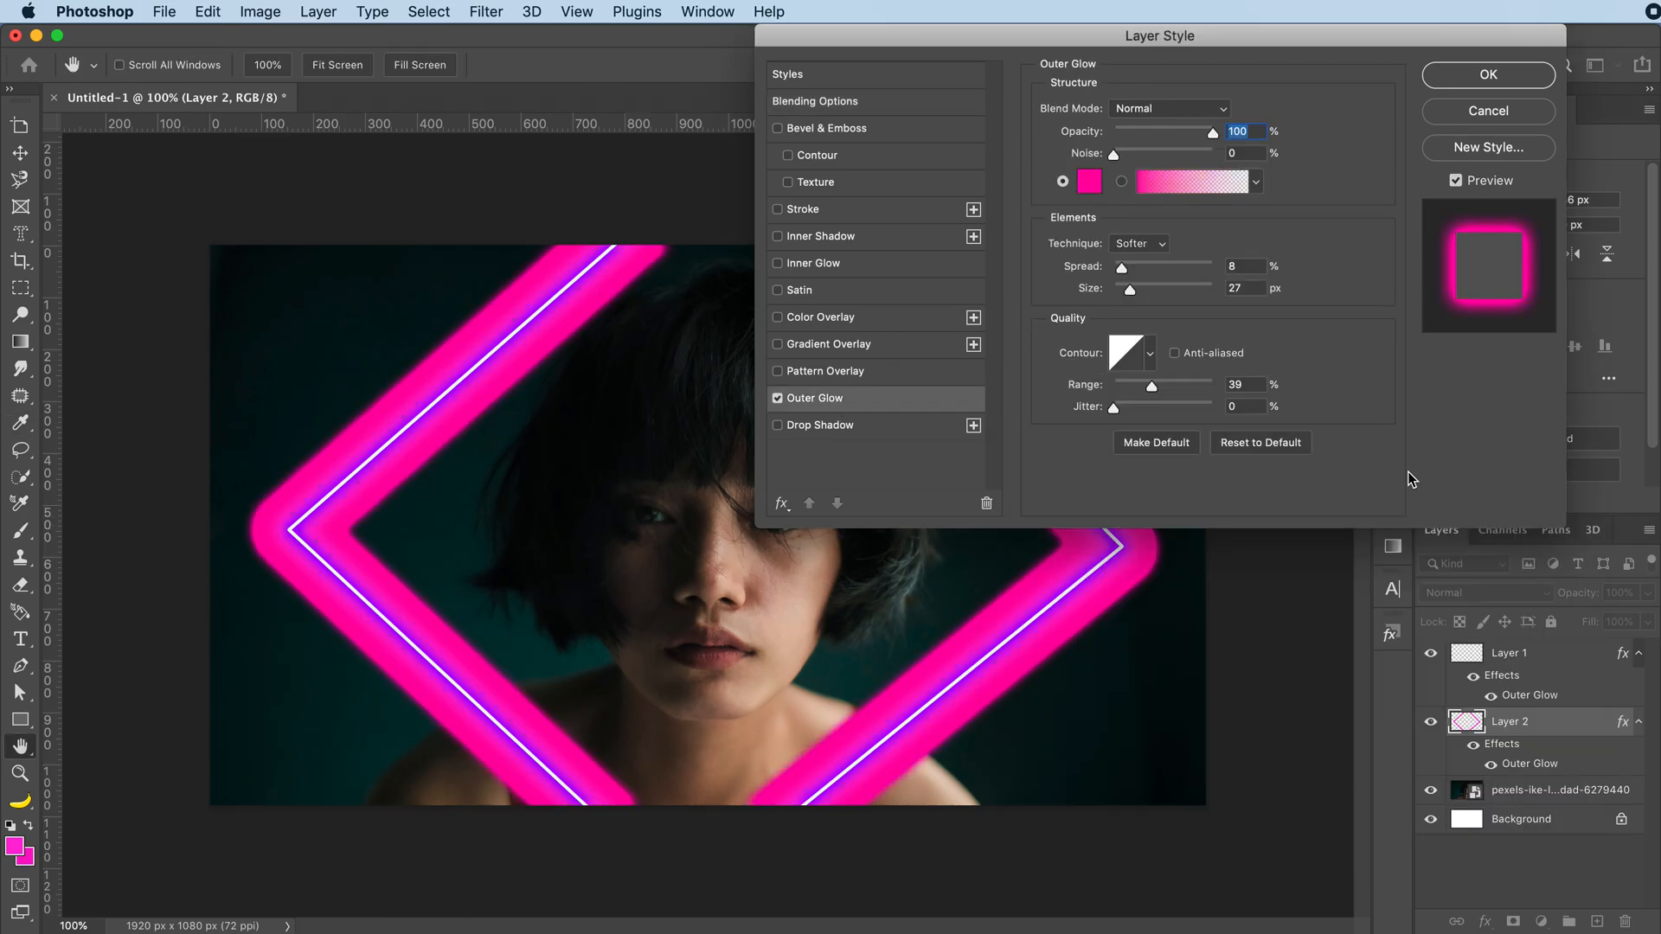
# Set Layer 2's Outer Glow to 49% opacity, 0% spread and 103 px size, and apply it
pyautogui.moveTo(1163, 139)
pyautogui.mouseDown()
pyautogui.moveTo(1189, 137)
pyautogui.moveTo(1163, 131)
pyautogui.mouseUp()
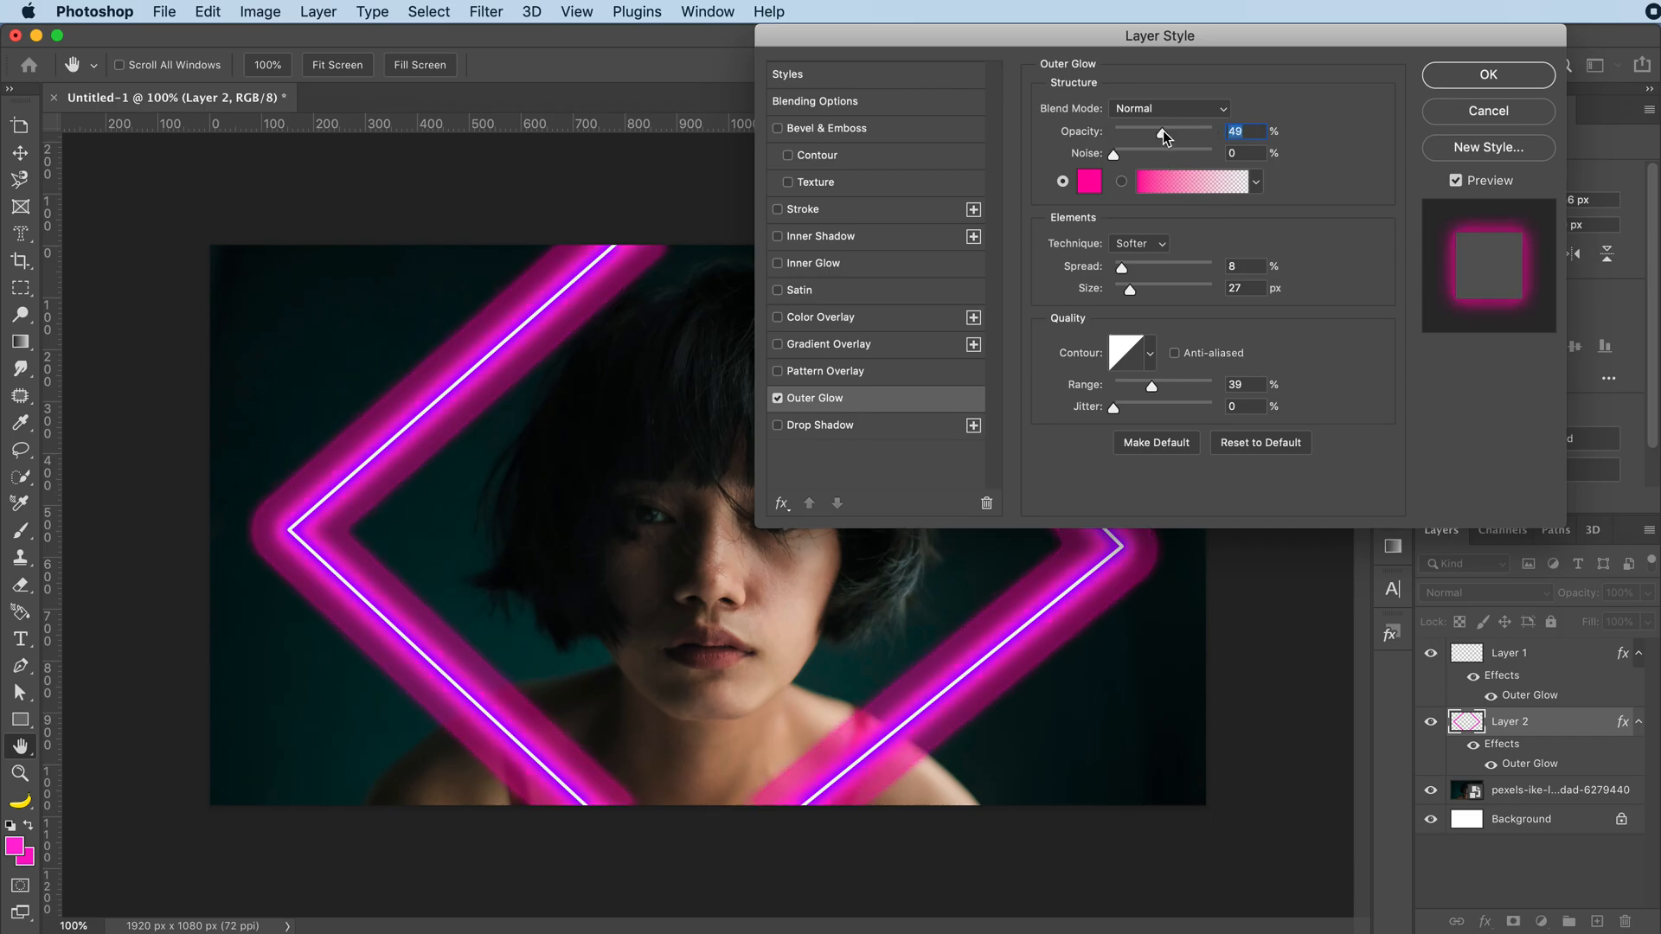
pyautogui.moveTo(1121, 266); pyautogui.dragTo(1161, 293)
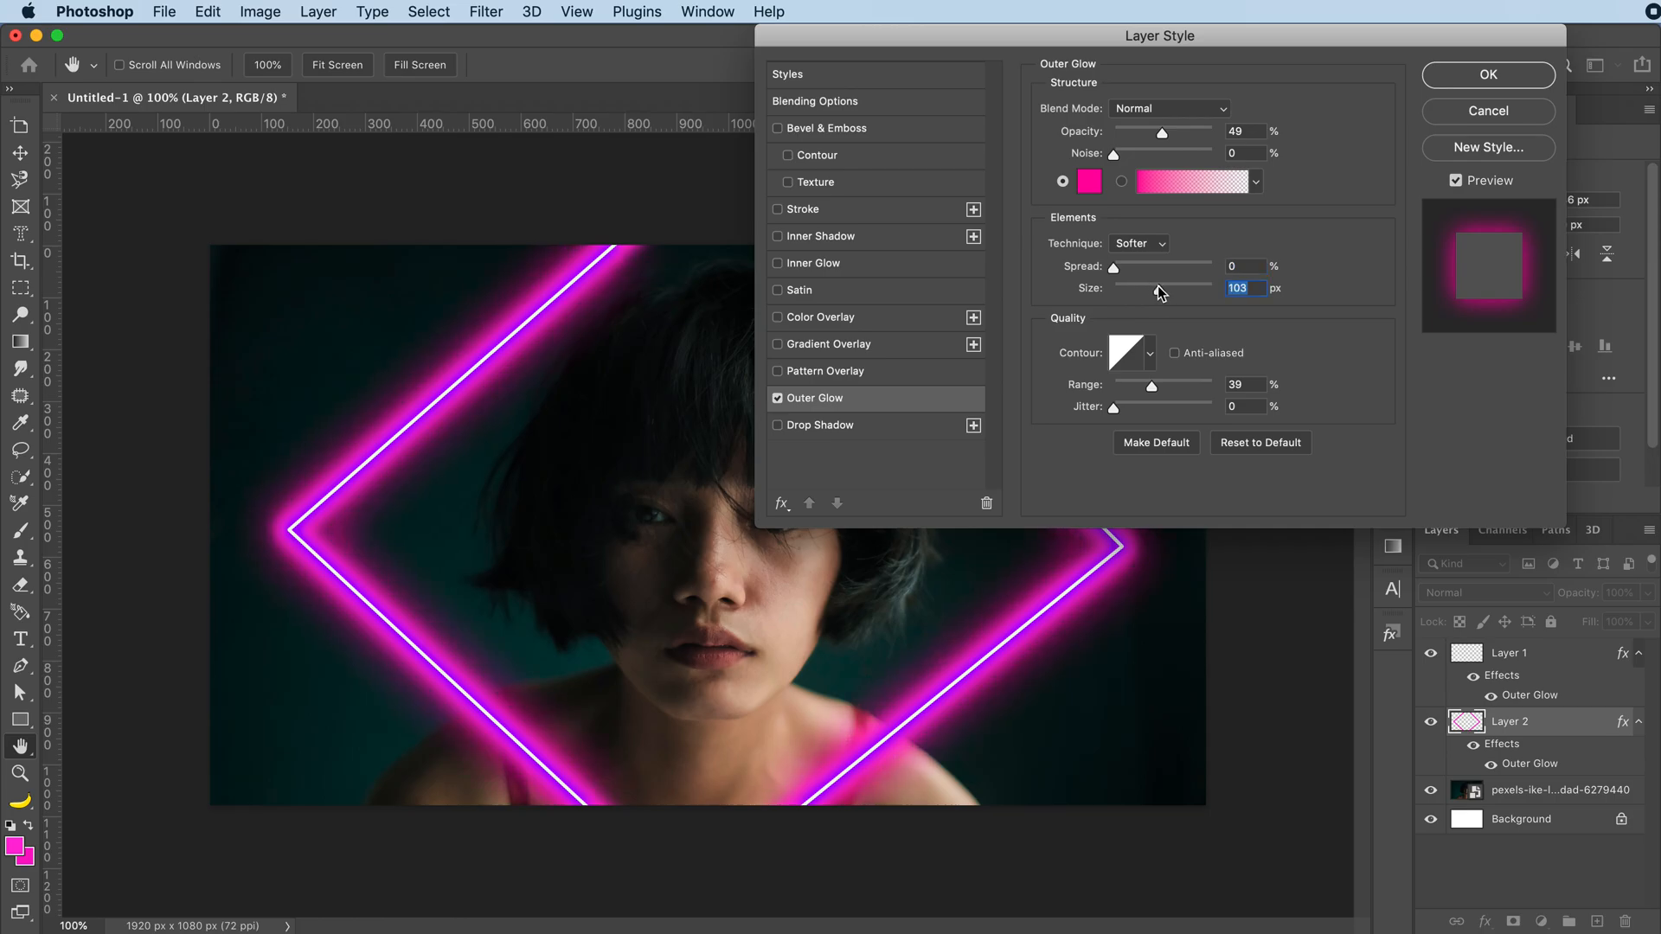
pyautogui.click(1521, 83)
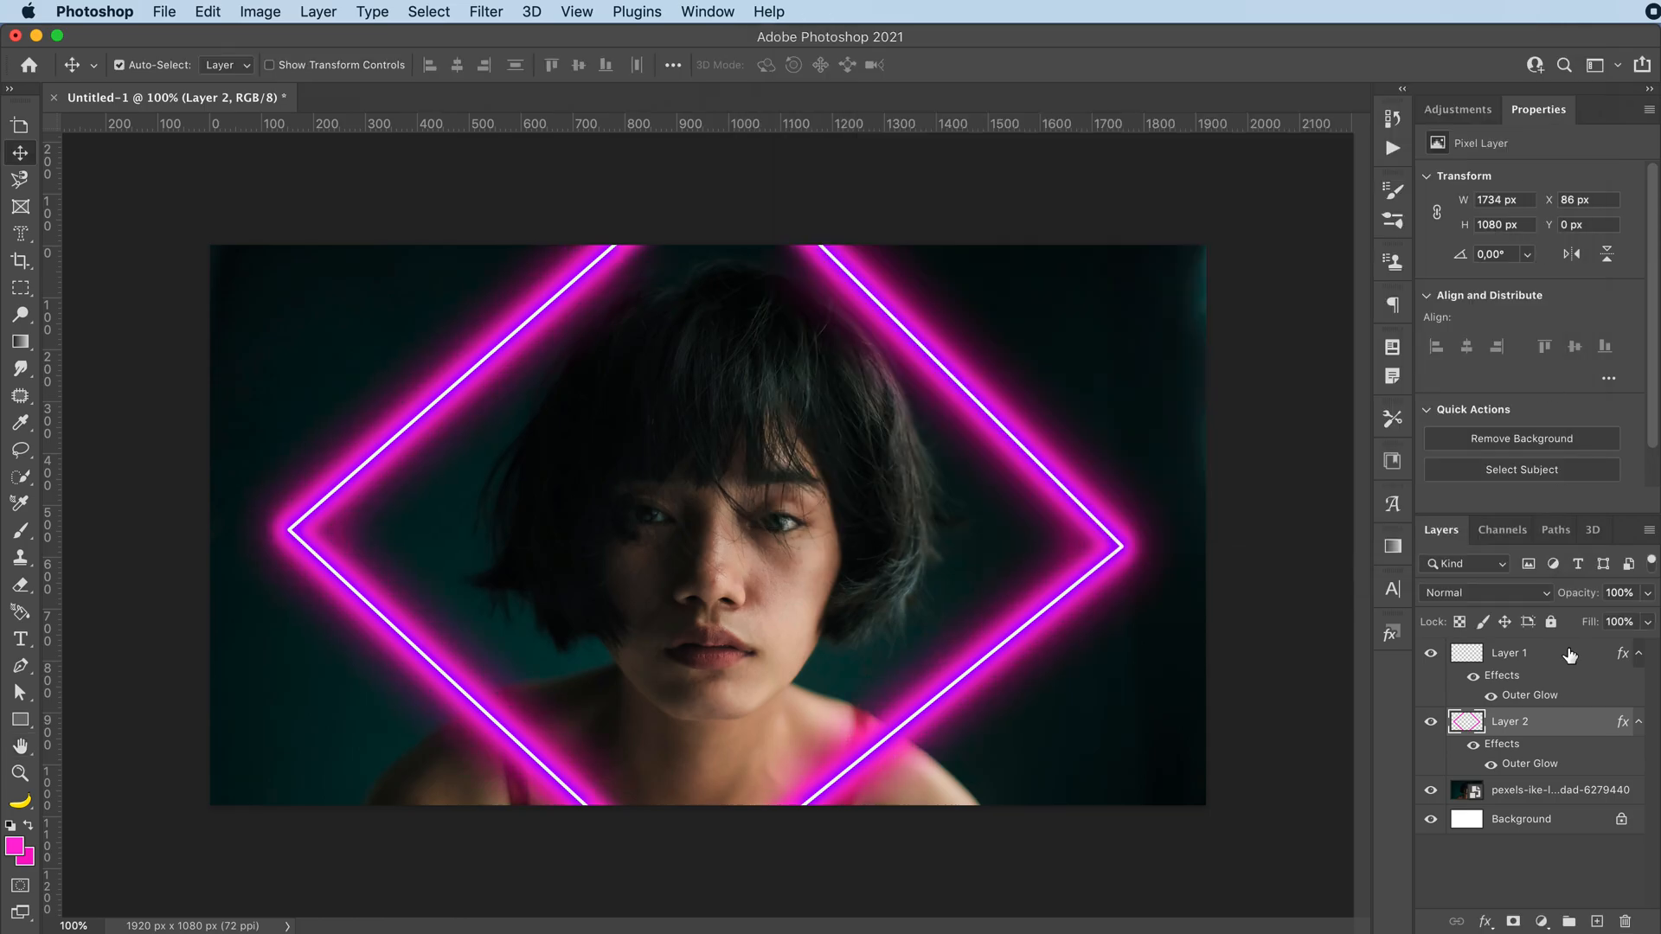
# Set the opacity of Layer 1's Outer Glow to 49%
pyautogui.doubleClick(1538, 699)
pyautogui.moveTo(1182, 132); pyautogui.dragTo(1164, 134)
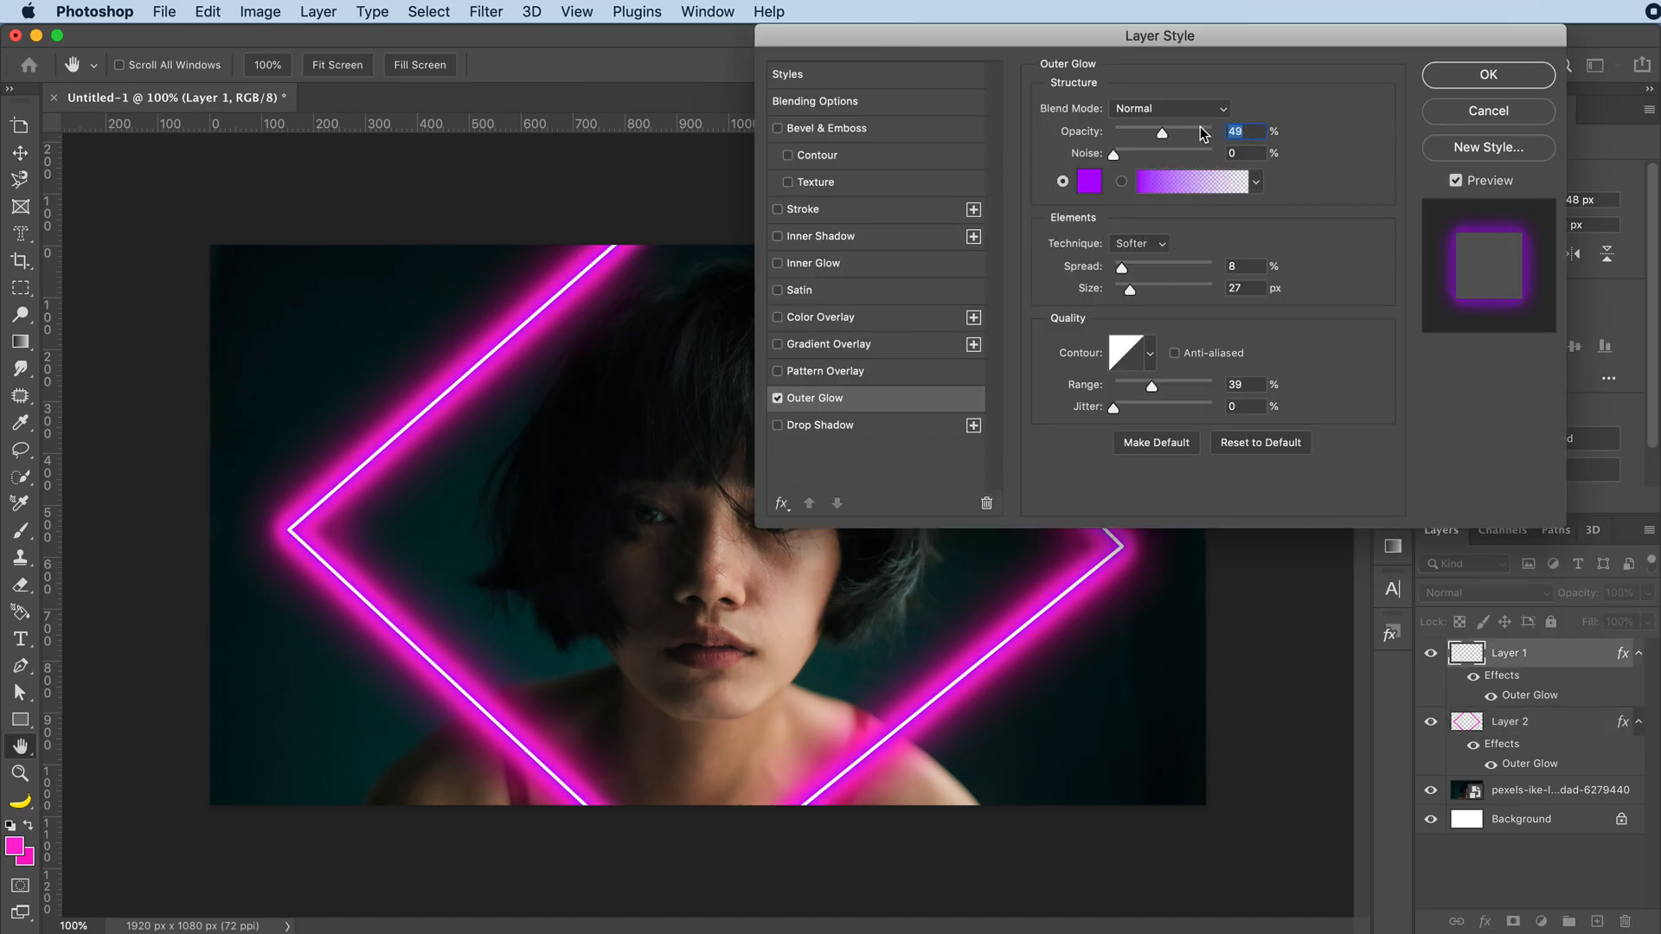
pyautogui.click(1503, 76)
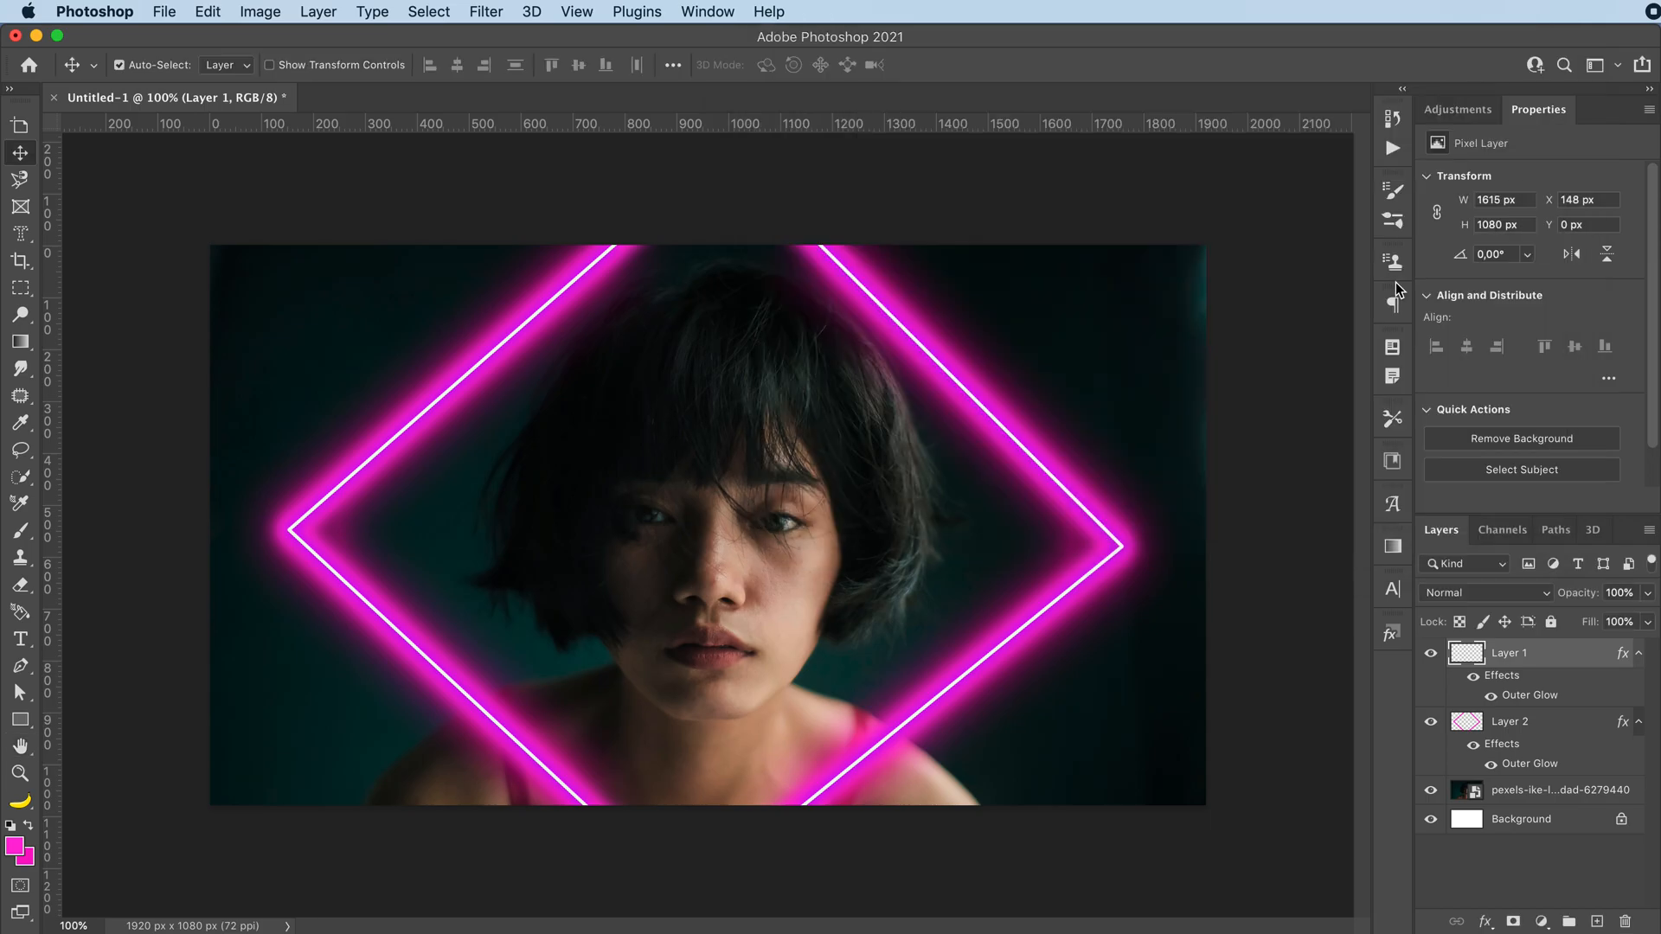
# Collapse the effects lists of both neon layers and convert Layer 1 and Layer 2 together into one smart object
pyautogui.click(1639, 653)
pyautogui.click(1639, 683)
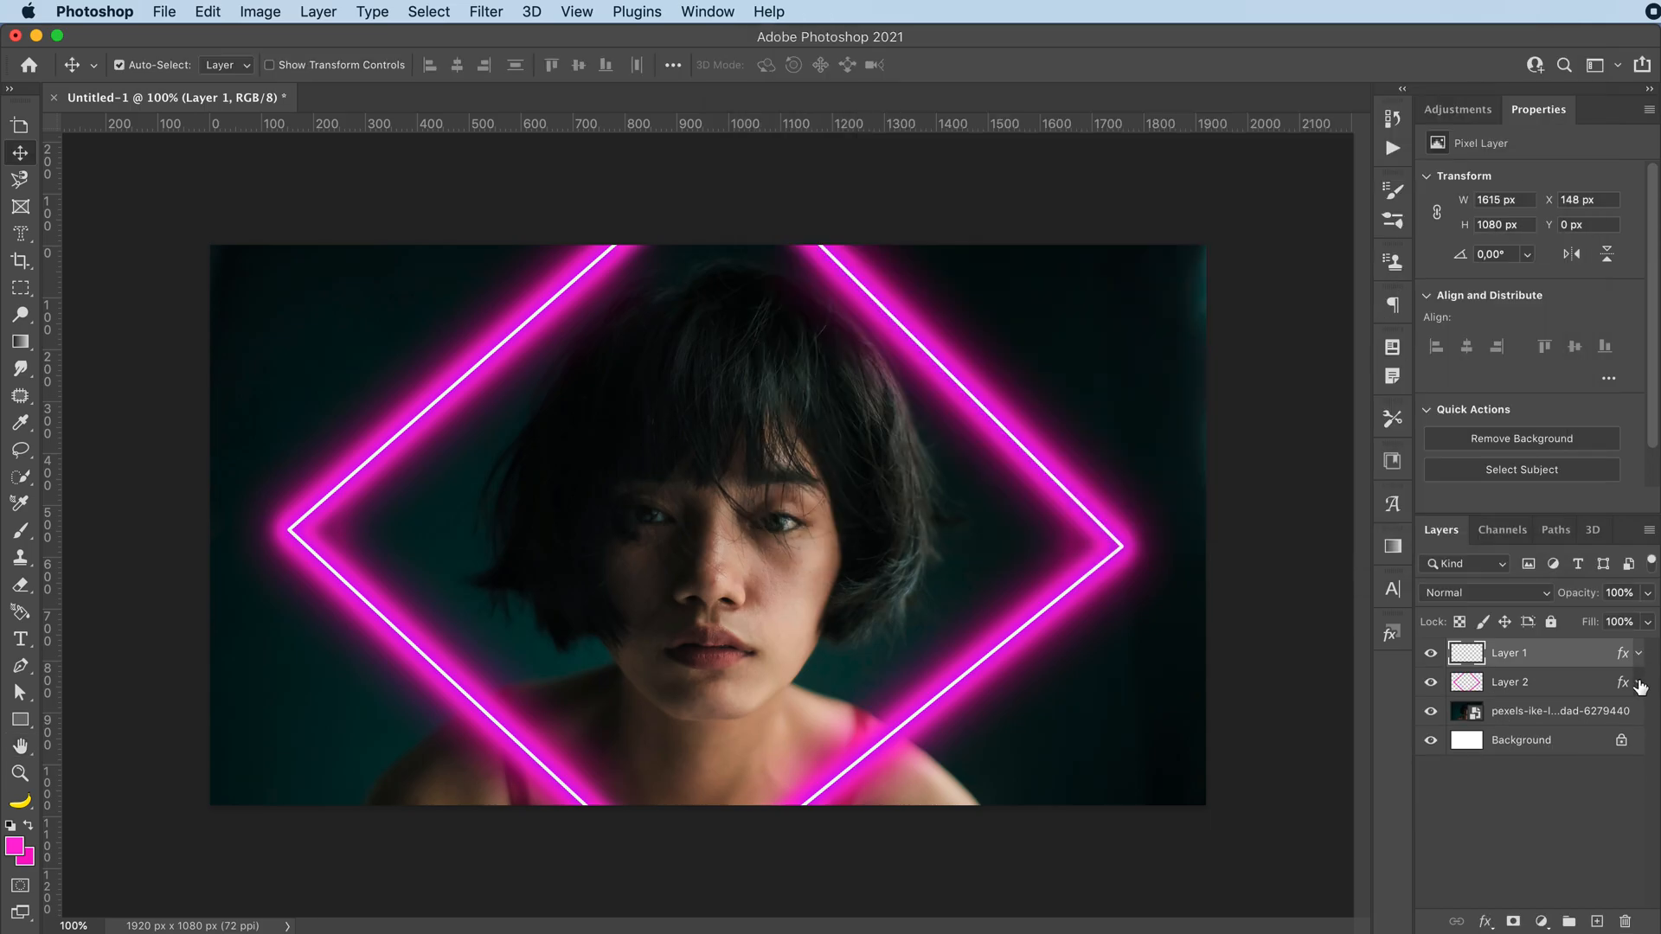
pyautogui.keyDown('shift'); pyautogui.click(1554, 686); pyautogui.keyUp('shift')
pyautogui.rightClick(1547, 658)
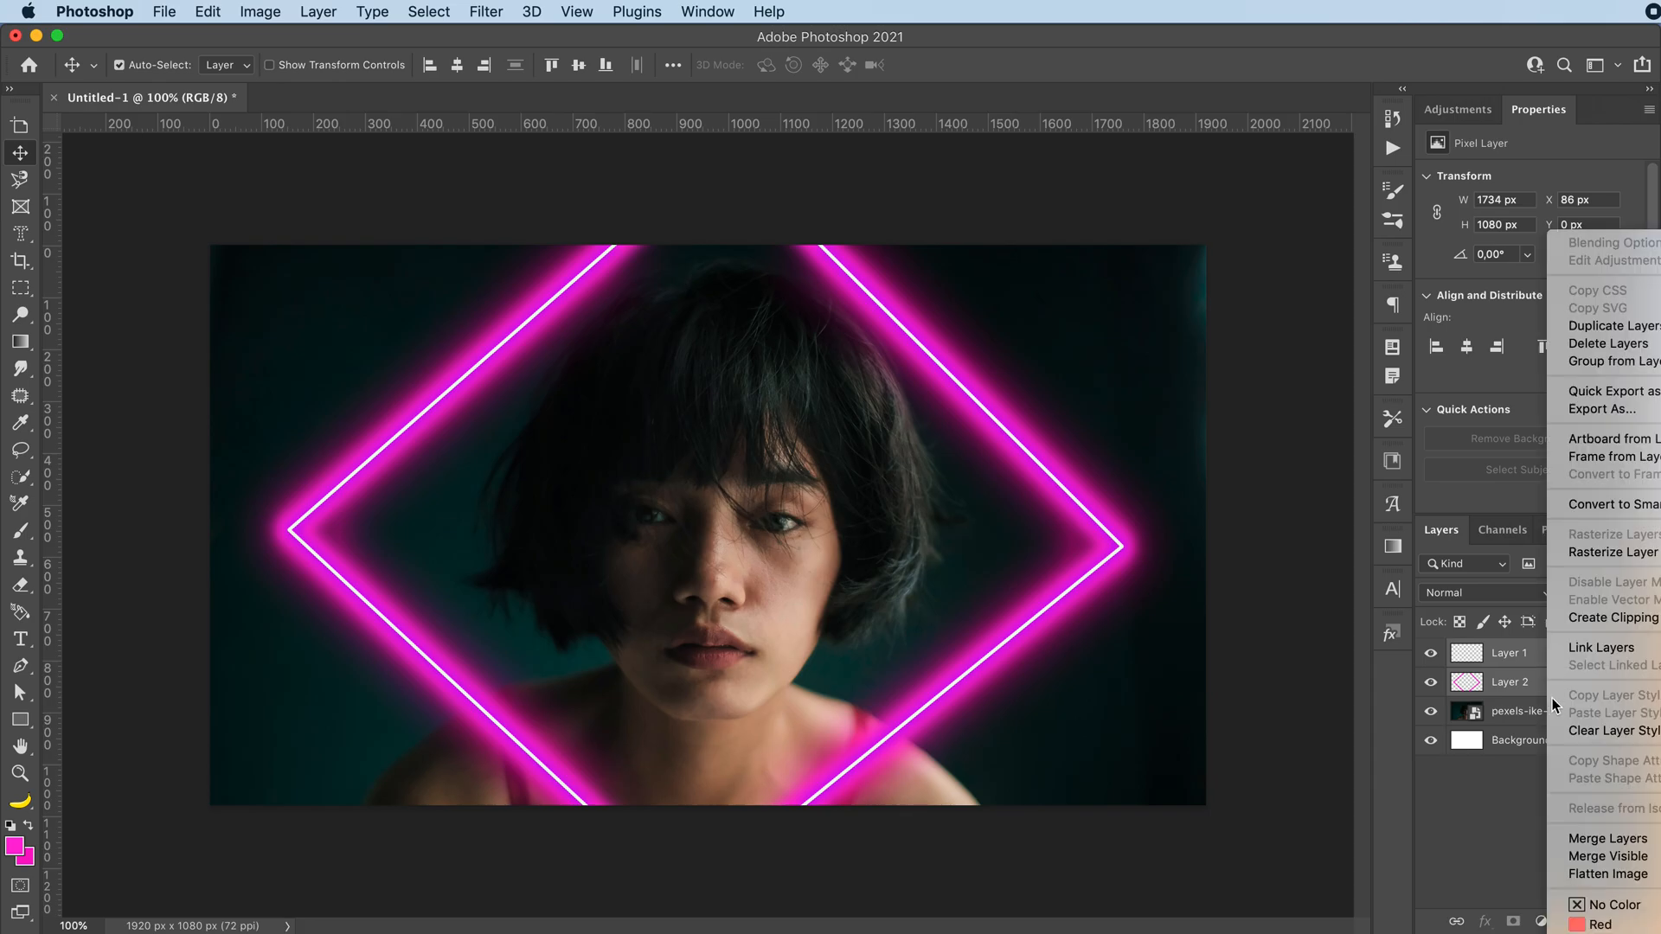
pyautogui.click(1591, 506)
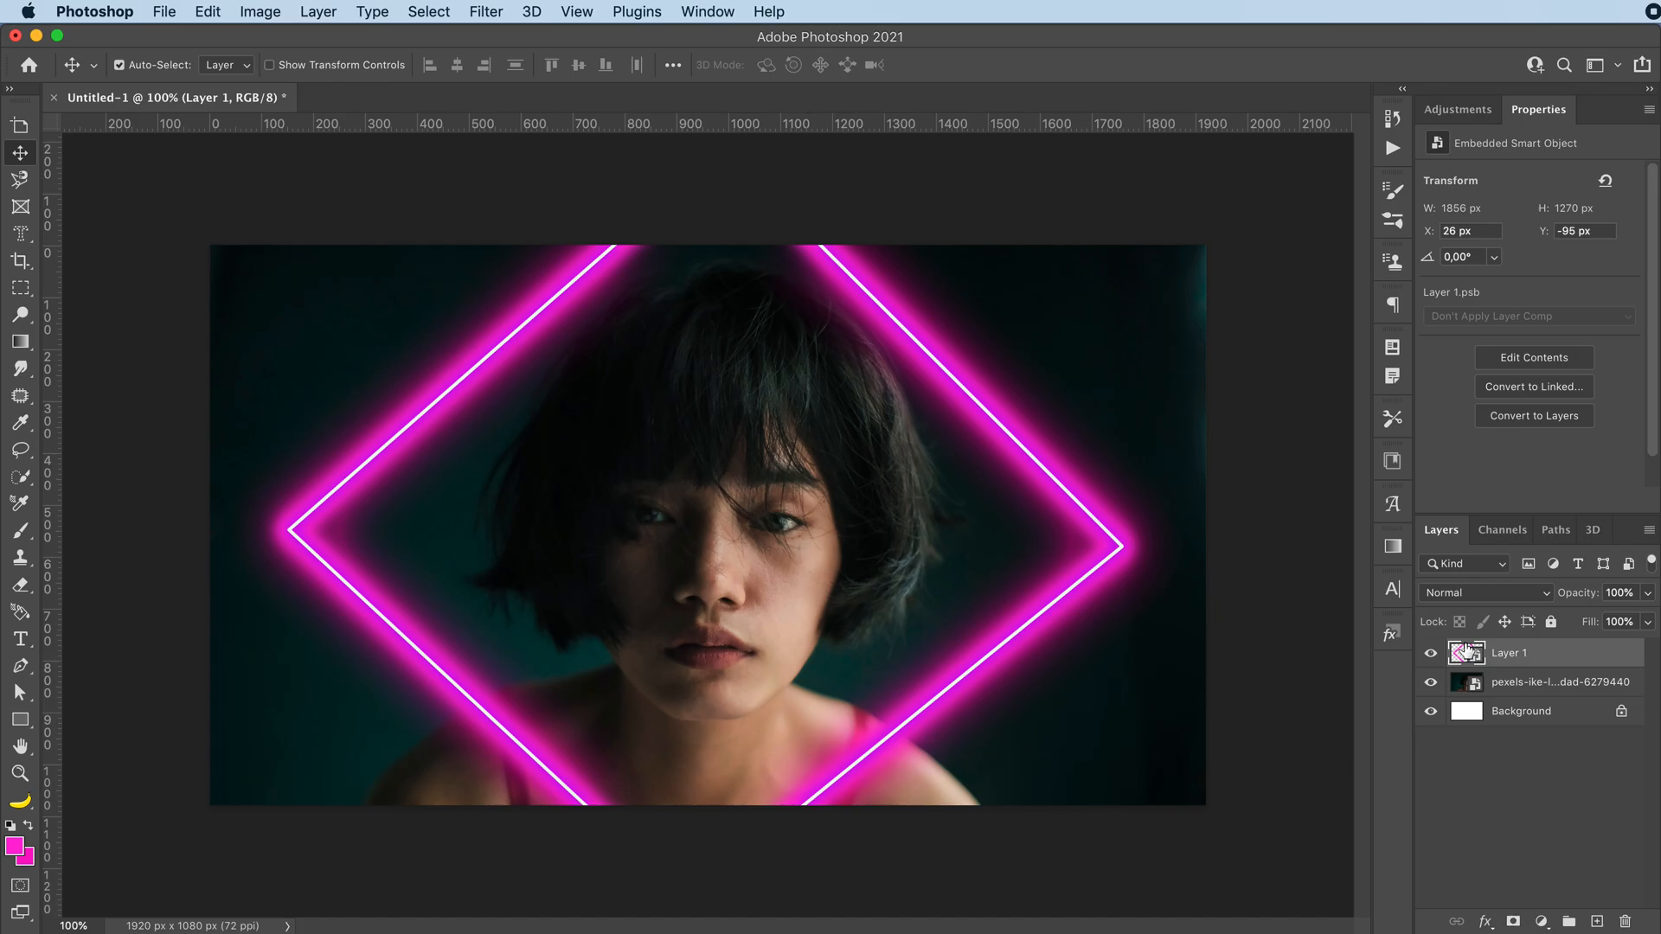
# Add a layer mask to the neon smart object and paint it black where the frame crosses both shoulders
pyautogui.click(1512, 922)
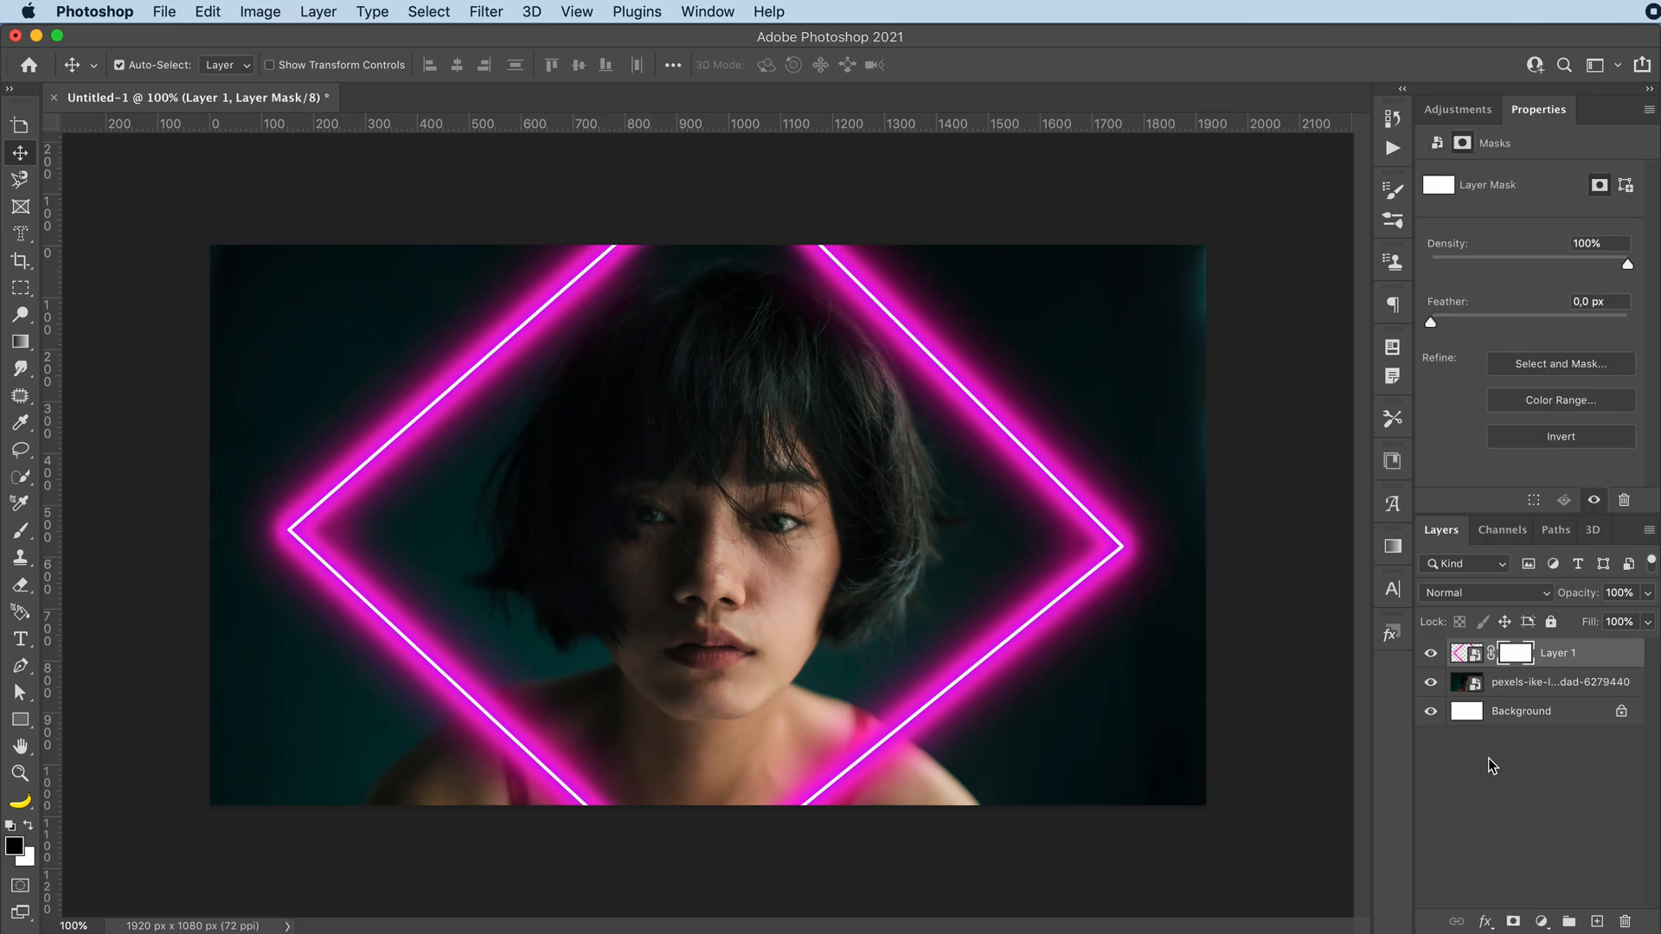
pyautogui.press('b')
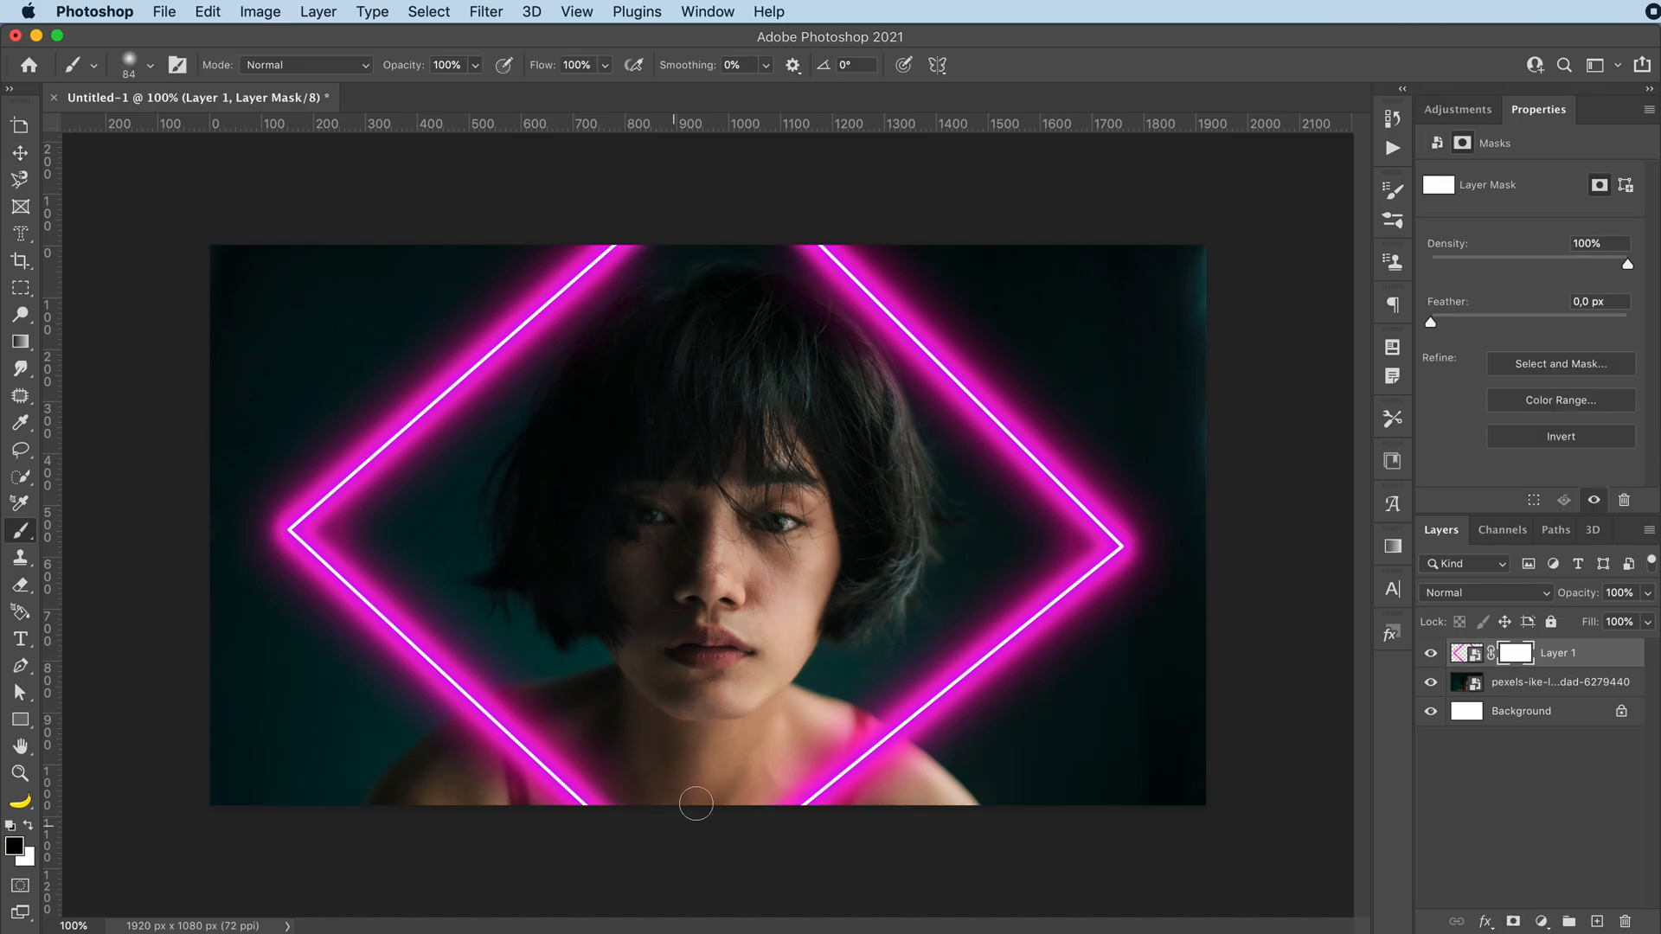
pyautogui.moveTo(599, 844)
pyautogui.mouseDown()
pyautogui.moveTo(519, 809)
pyautogui.moveTo(567, 783)
pyautogui.moveTo(511, 757)
pyautogui.moveTo(530, 718)
pyautogui.moveTo(511, 709)
pyautogui.moveTo(478, 734)
pyautogui.moveTo(555, 697)
pyautogui.moveTo(499, 714)
pyautogui.mouseUp()
pyautogui.moveTo(771, 797)
pyautogui.mouseDown()
pyautogui.moveTo(846, 855)
pyautogui.moveTo(850, 804)
pyautogui.moveTo(820, 736)
pyautogui.moveTo(883, 787)
pyautogui.moveTo(868, 744)
pyautogui.moveTo(893, 754)
pyautogui.moveTo(875, 731)
pyautogui.moveTo(900, 770)
pyautogui.mouseUp()
pyautogui.moveTo(495, 710)
pyautogui.mouseDown()
pyautogui.moveTo(450, 737)
pyautogui.moveTo(571, 745)
pyautogui.mouseUp()
# Paint white on the mask with a 29 px soft brush to restore the neon up to the edge of the image-left shoulder
pyautogui.press('z')
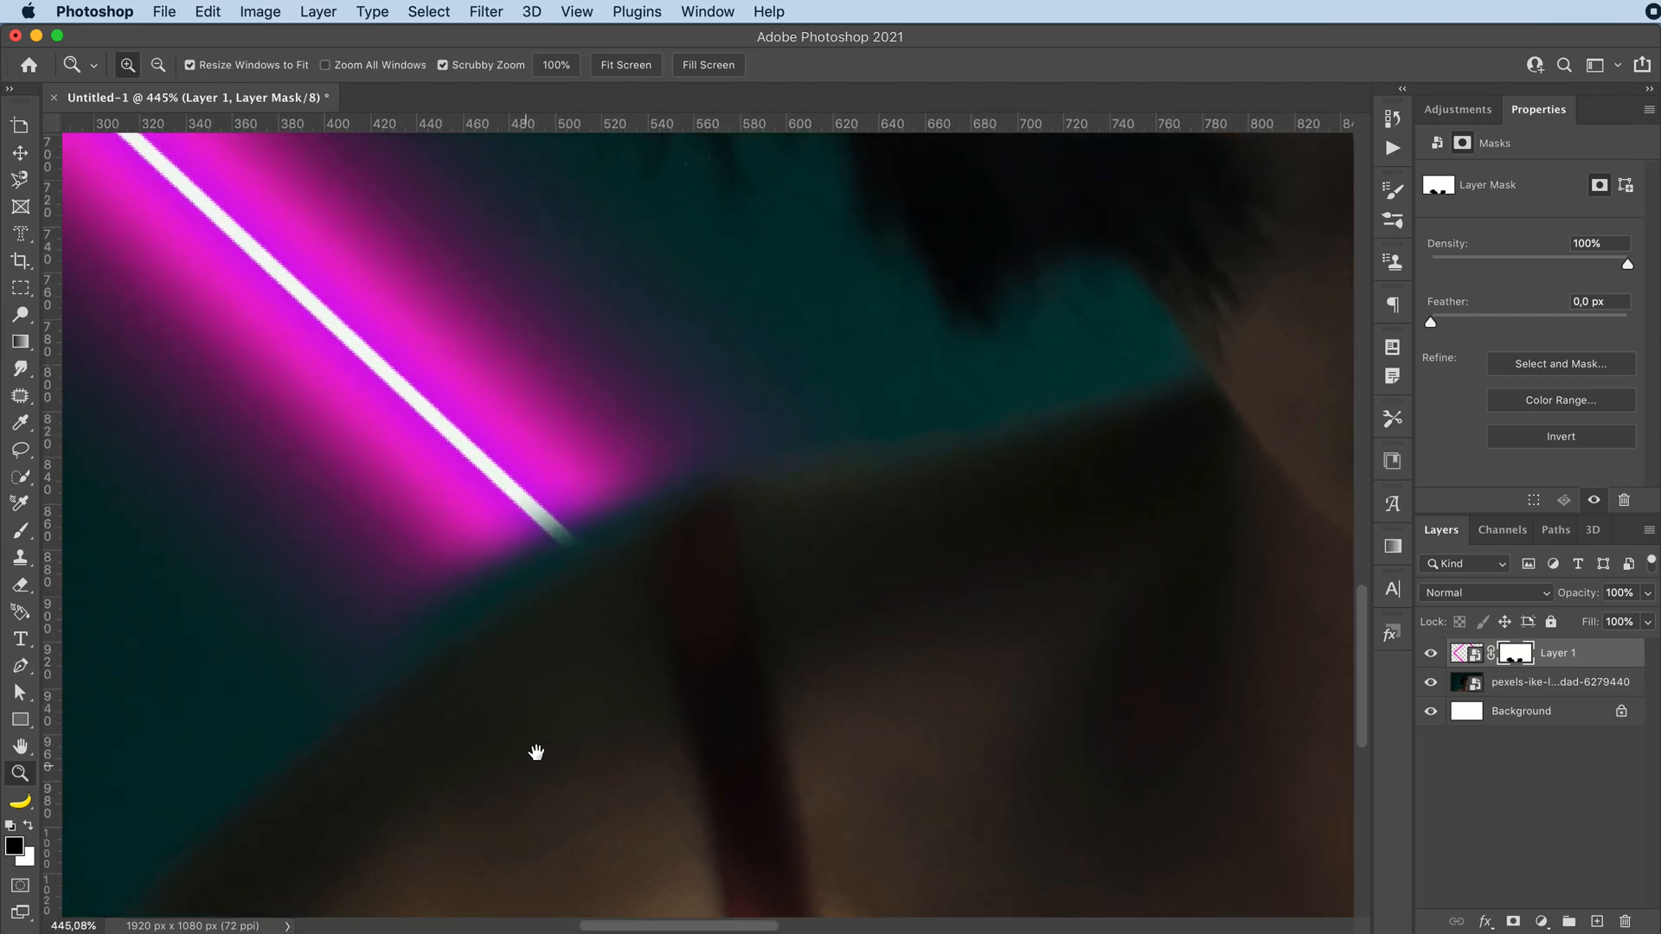
pyautogui.press('b')
pyautogui.click(29, 825)
pyautogui.moveTo(659, 373); pyautogui.dragTo(519, 383)
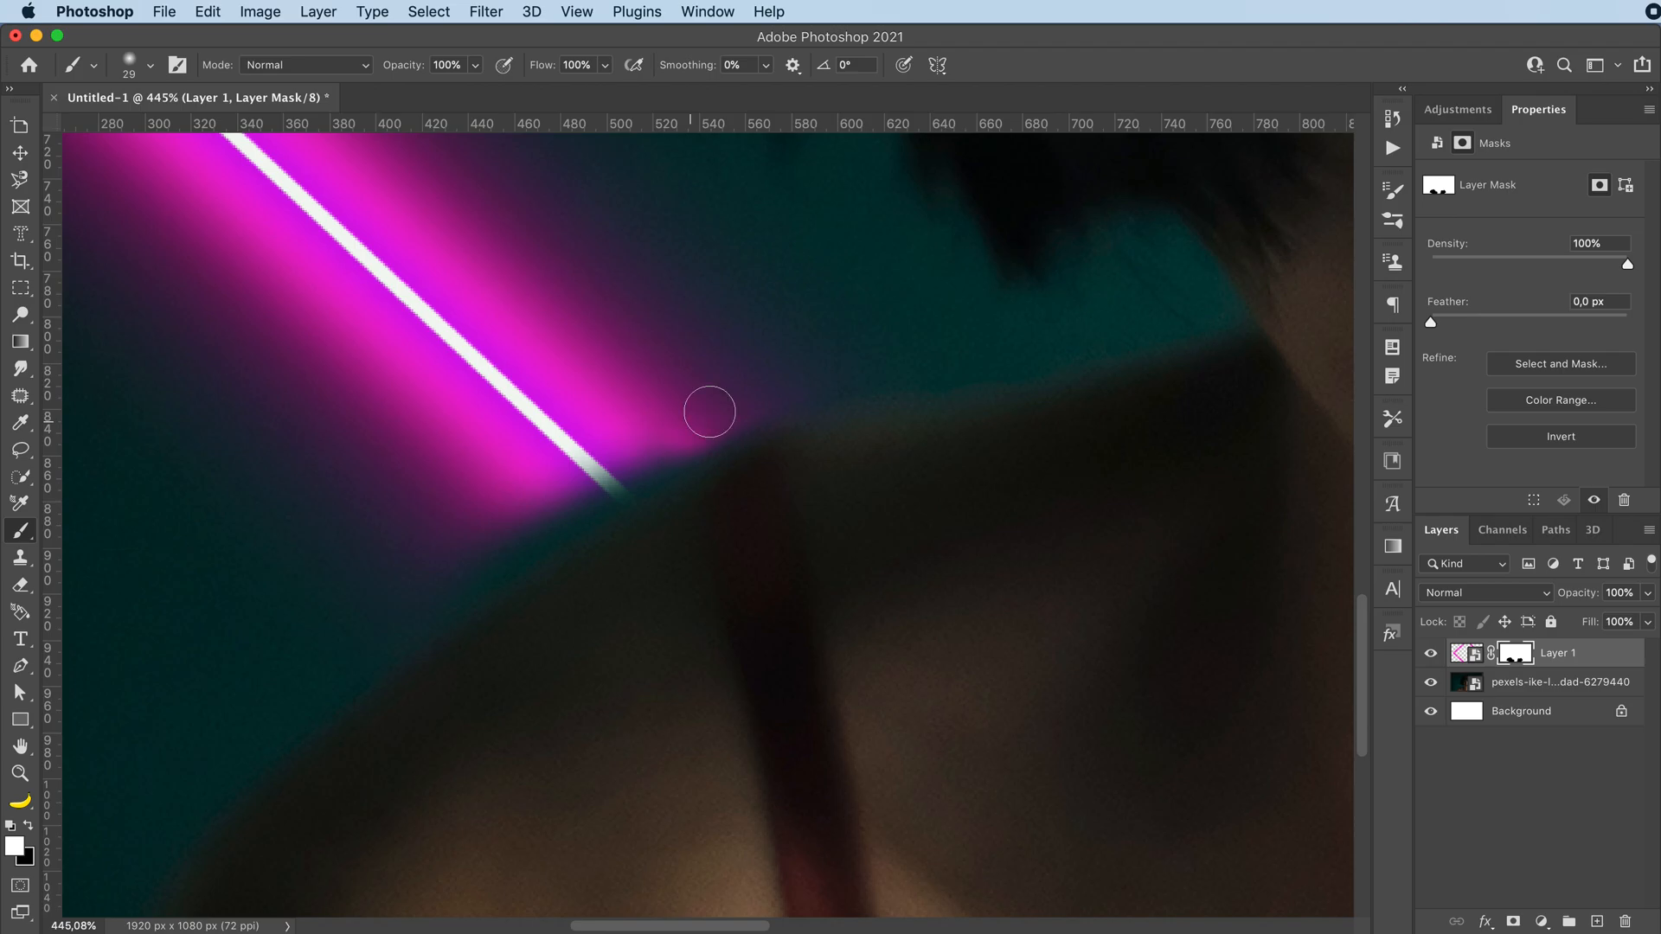
pyautogui.moveTo(690, 434); pyautogui.dragTo(522, 553)
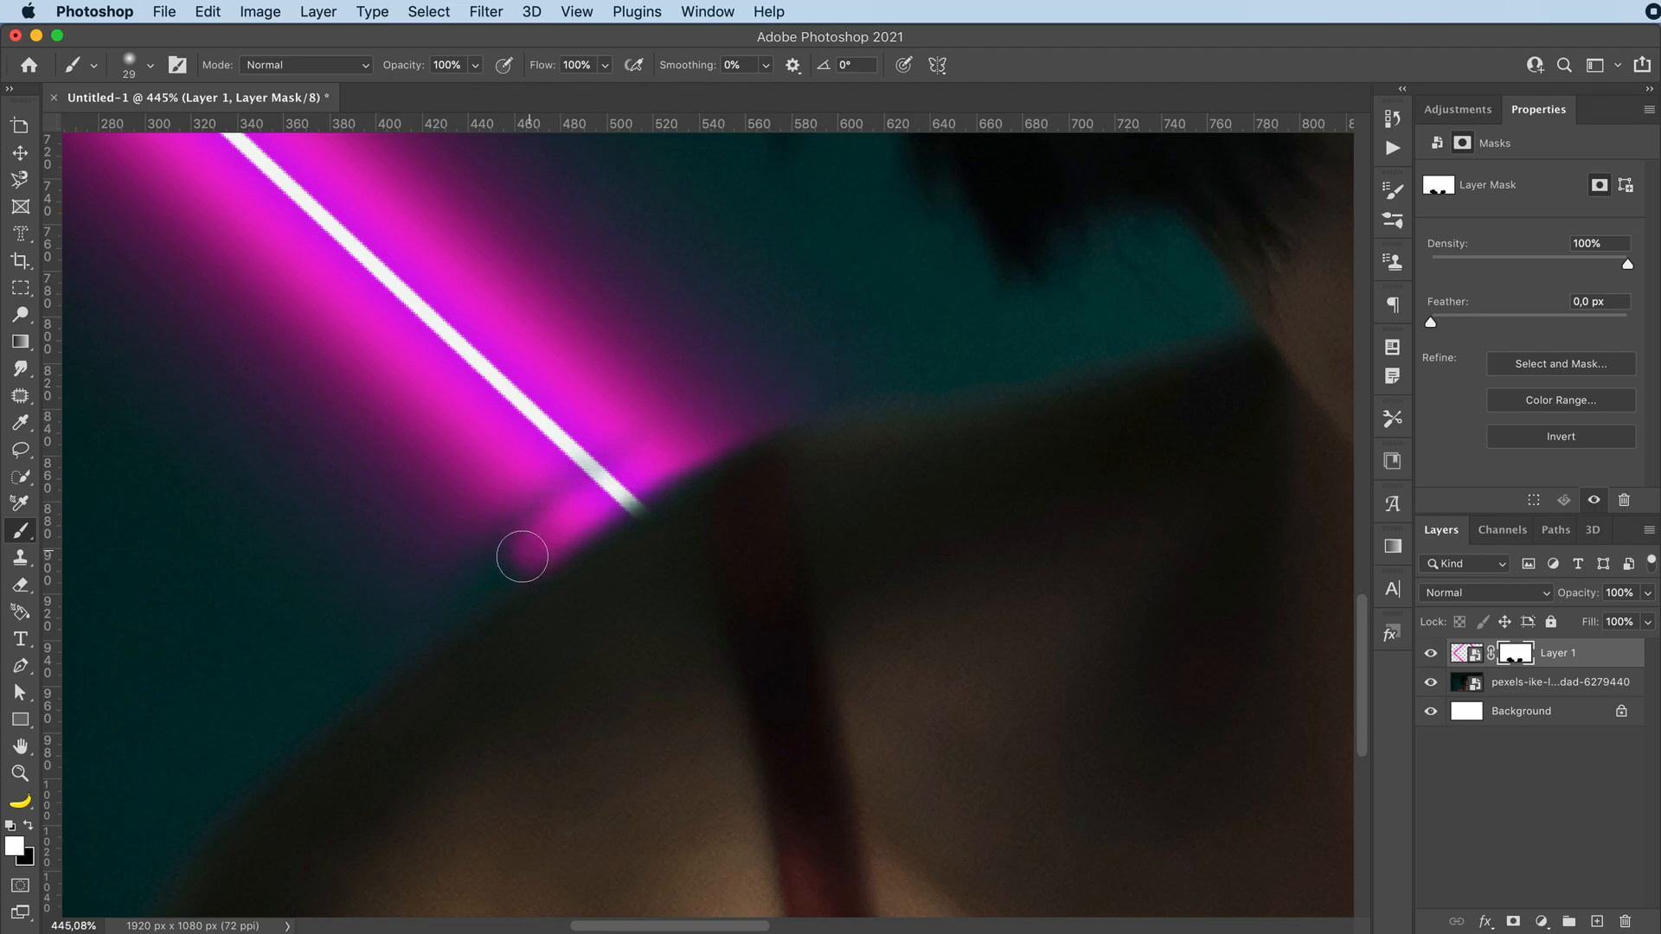
pyautogui.moveTo(454, 603)
pyautogui.mouseDown()
pyautogui.moveTo(517, 548)
pyautogui.moveTo(472, 564)
pyautogui.moveTo(569, 454)
pyautogui.moveTo(542, 474)
pyautogui.moveTo(706, 389)
pyautogui.moveTo(581, 492)
pyautogui.moveTo(638, 463)
pyautogui.mouseUp()
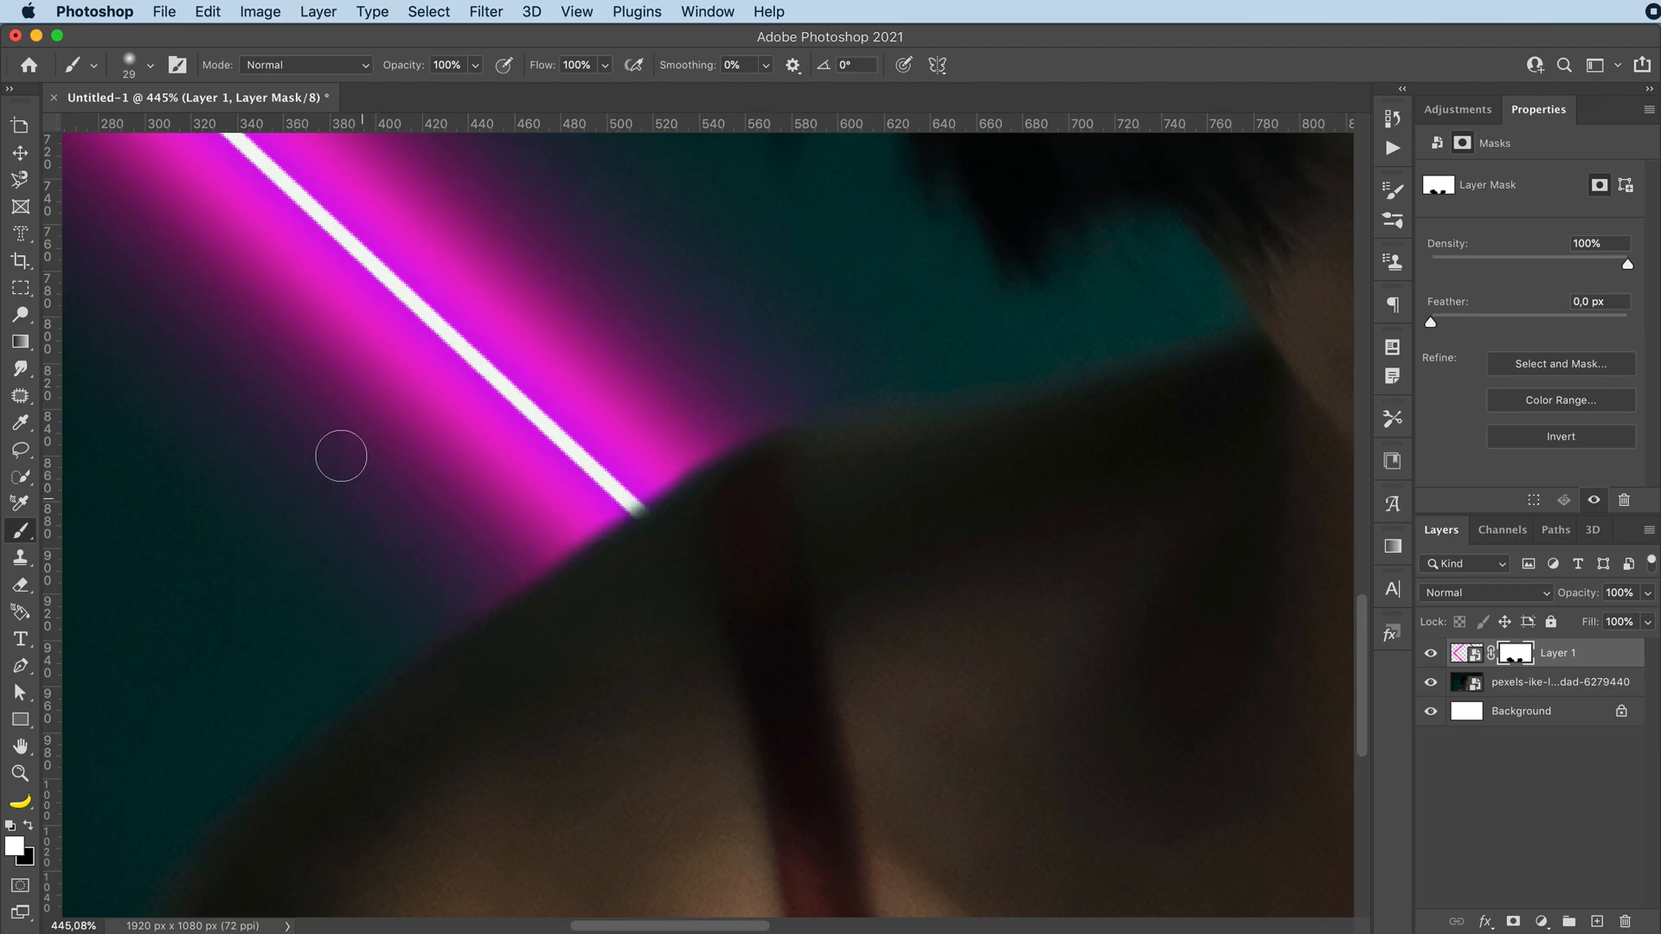
# Refine the mask along the image-right shoulder, alternating white and black, so the neon ends exactly at the skin edge
pyautogui.hscroll(15, 902, 620)
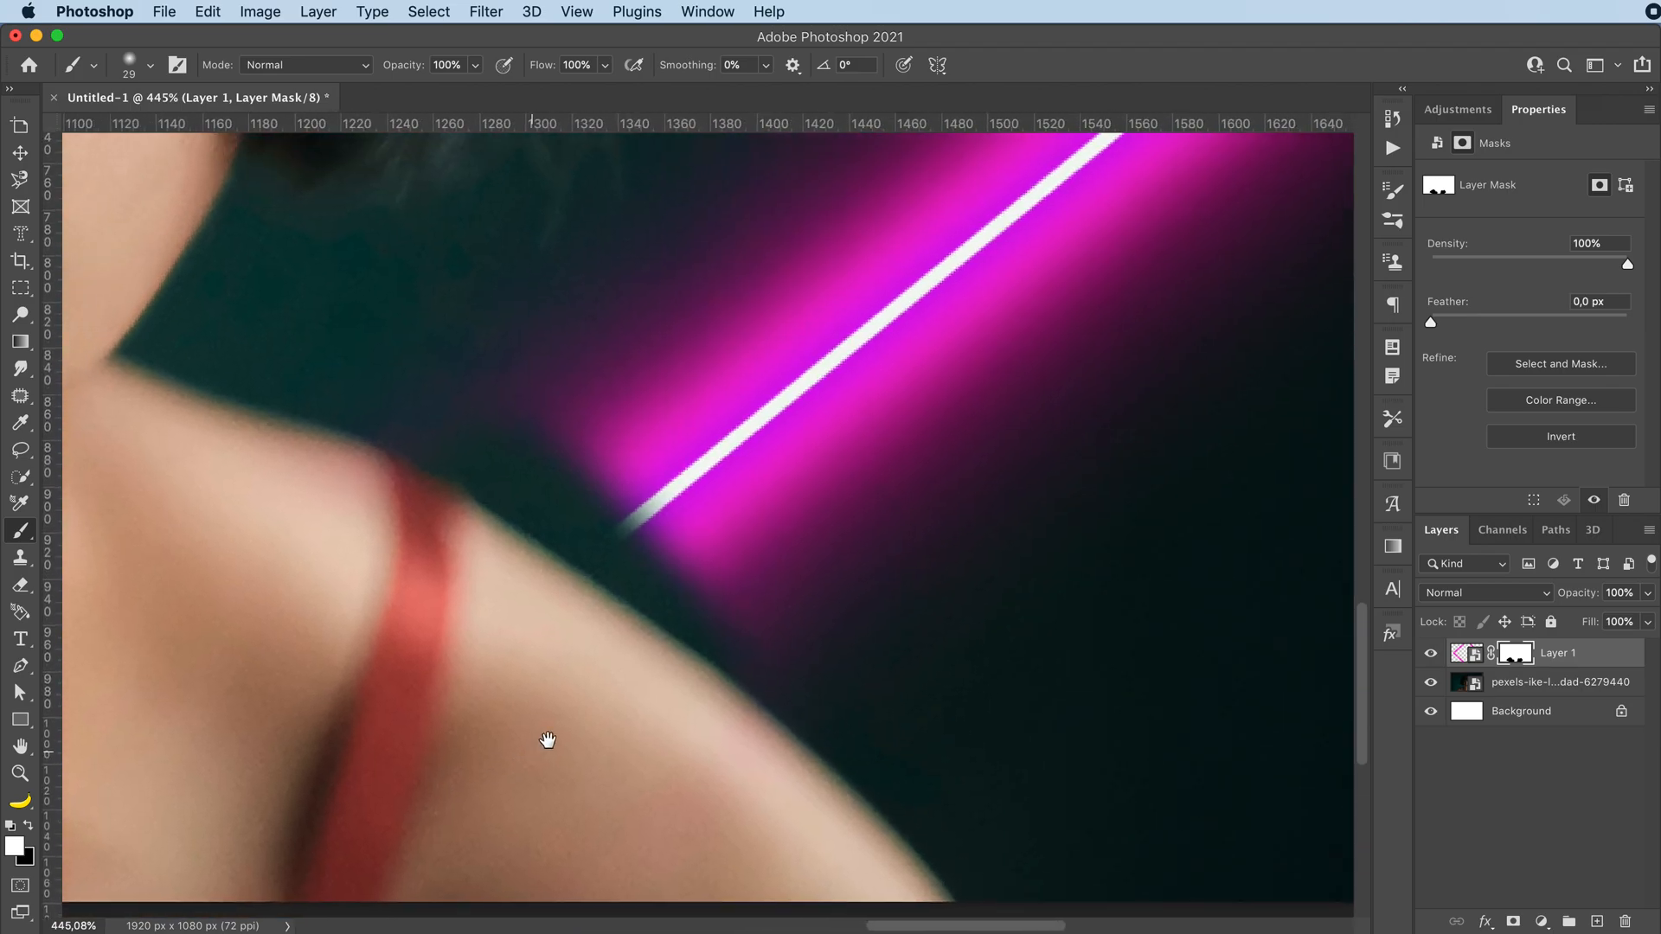
pyautogui.moveTo(571, 439)
pyautogui.mouseDown()
pyautogui.moveTo(690, 536)
pyautogui.moveTo(435, 415)
pyautogui.moveTo(367, 411)
pyautogui.moveTo(518, 458)
pyautogui.moveTo(534, 485)
pyautogui.moveTo(415, 433)
pyautogui.moveTo(610, 550)
pyautogui.mouseUp()
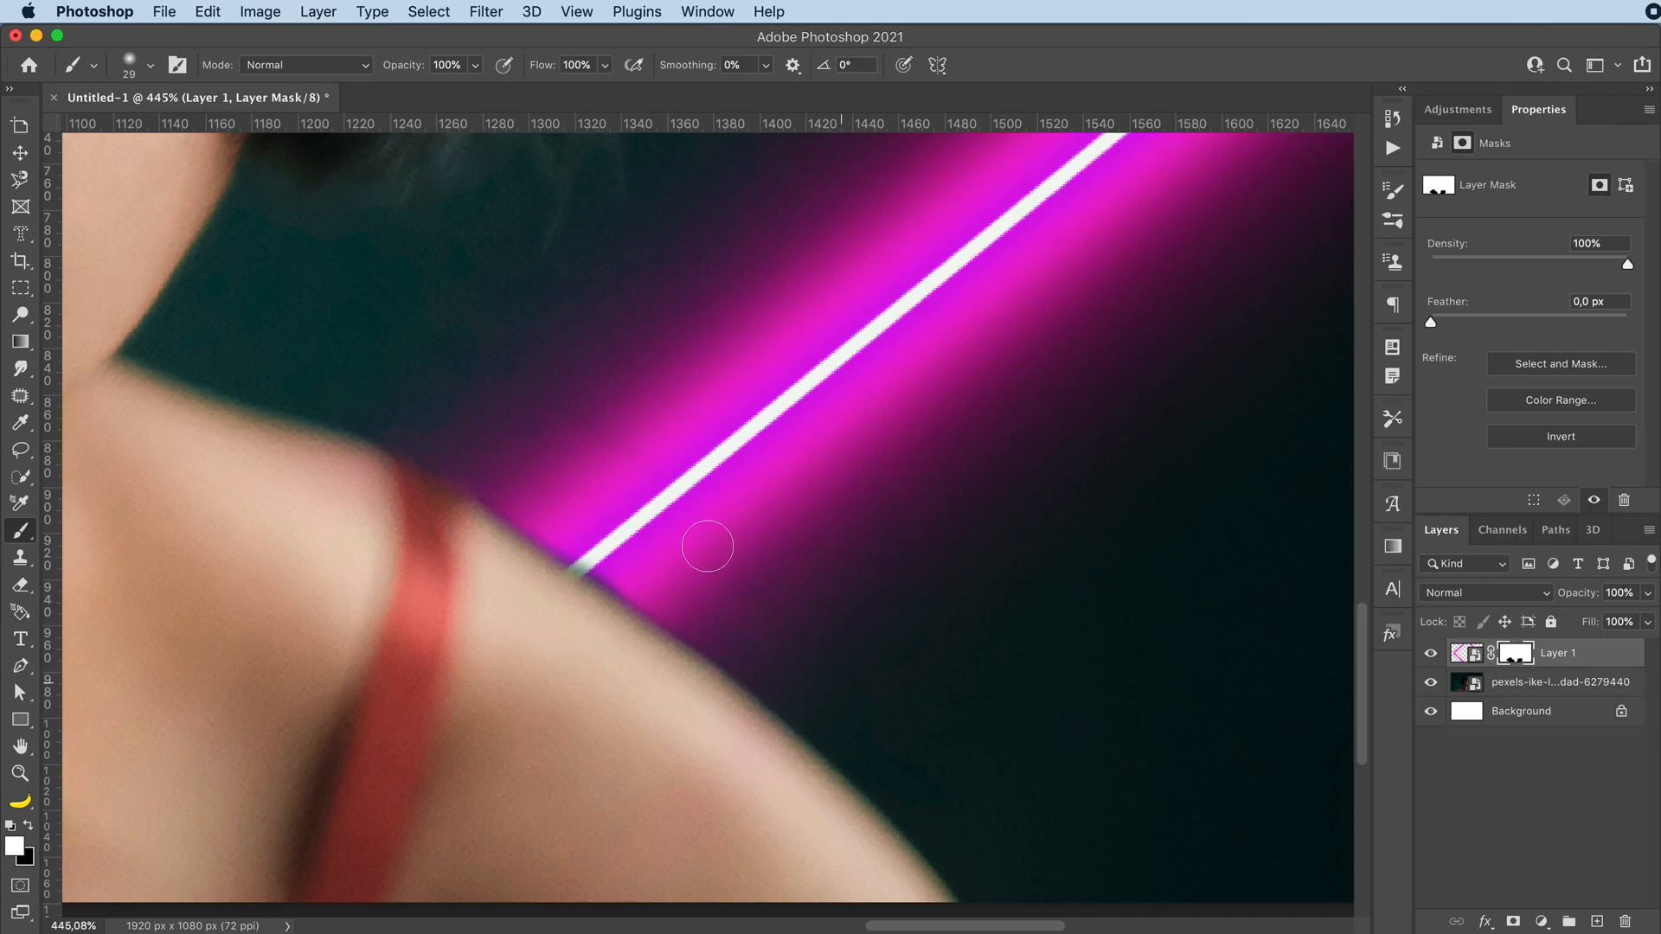
pyautogui.press('x')
pyautogui.moveTo(549, 593); pyautogui.dragTo(519, 556)
pyautogui.press('x')
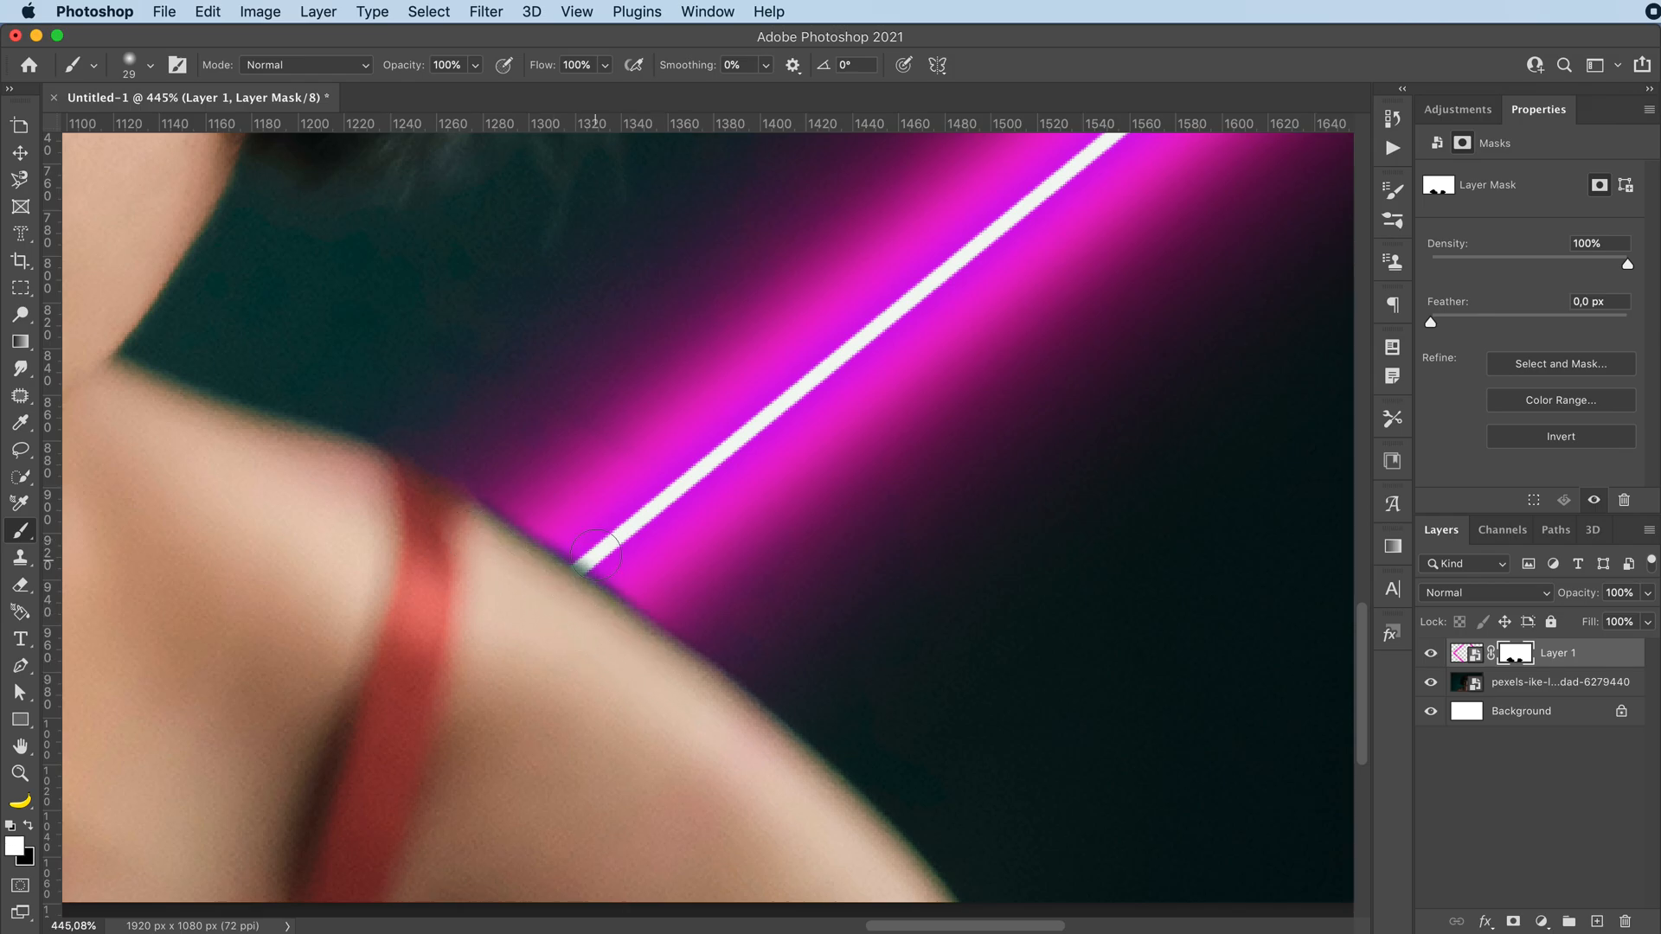
pyautogui.press('x')
pyautogui.press('x')
# Add a Hue/Saturation adjustment layer above the neon with Colorize on, saturation 70 and hue 193, and deselect all layers
pyautogui.press('z')
pyautogui.moveTo(663, 583)
pyautogui.mouseDown()
pyautogui.moveTo(549, 594)
pyautogui.moveTo(545, 619)
pyautogui.mouseUp()
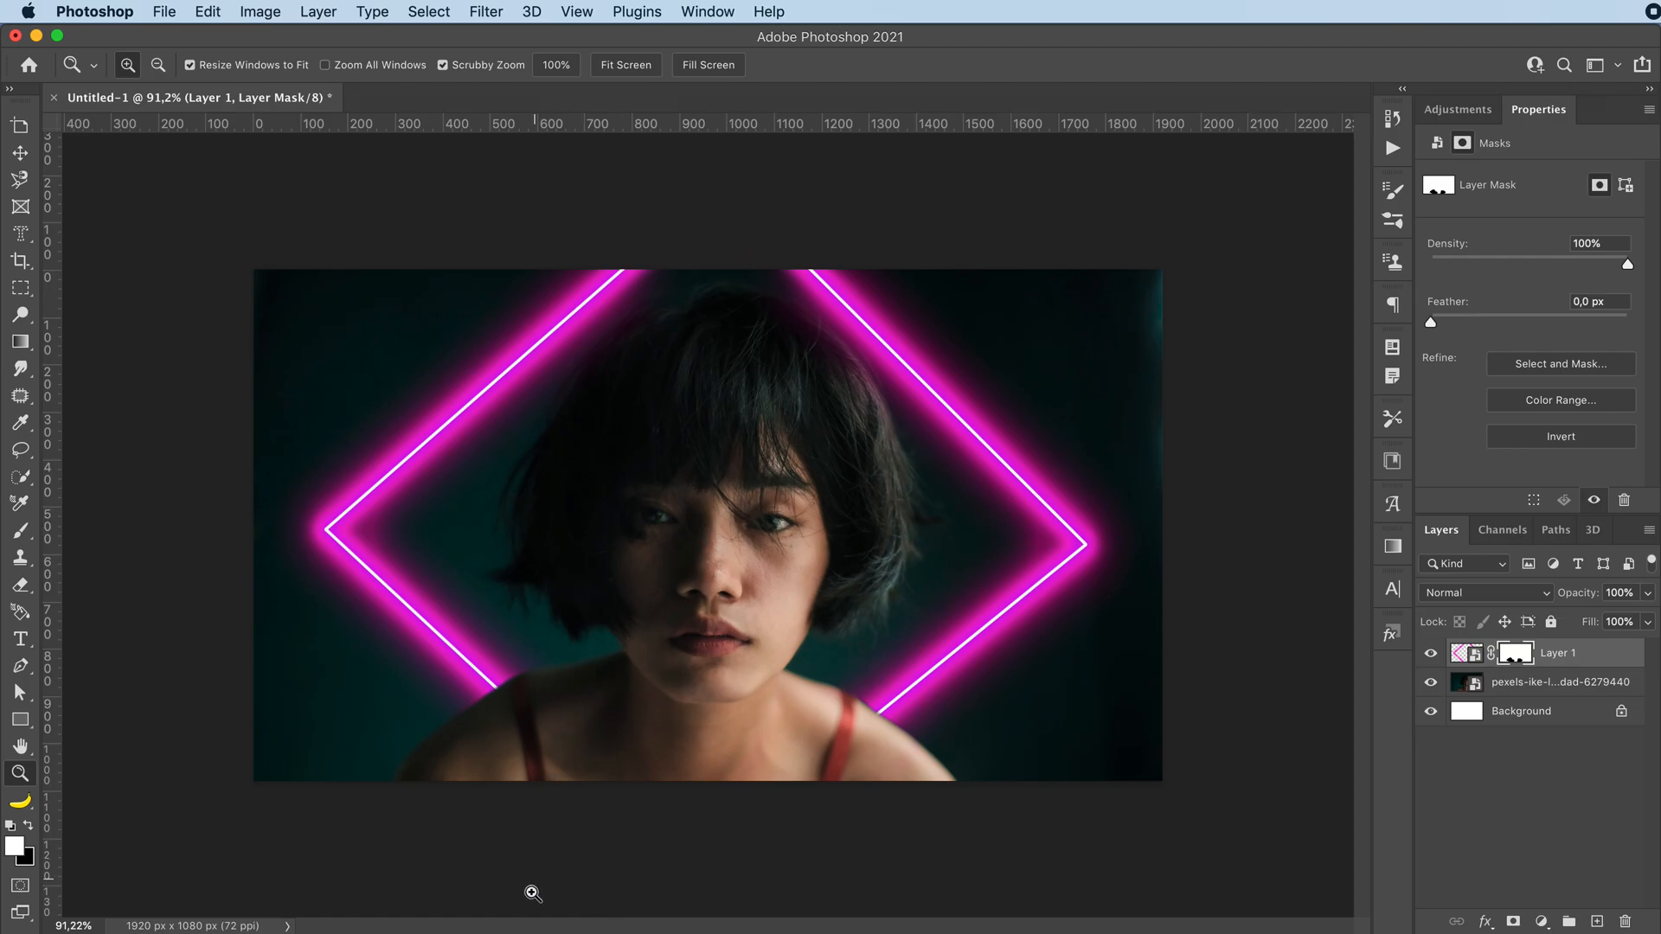
pyautogui.press('v')
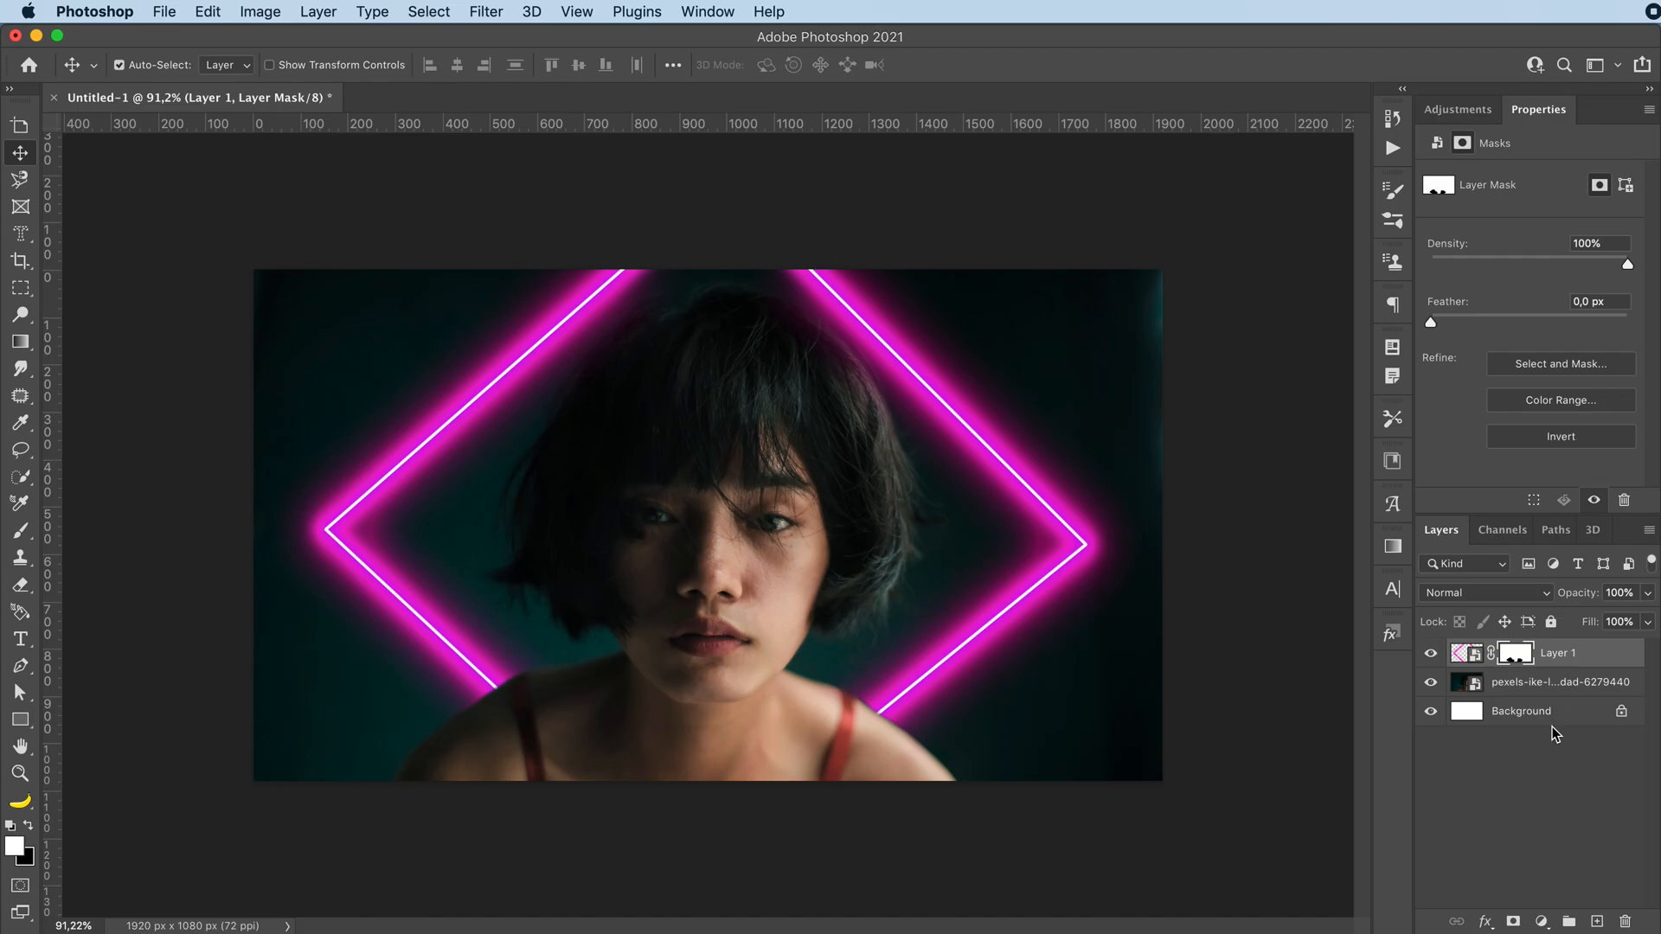
pyautogui.click(1458, 112)
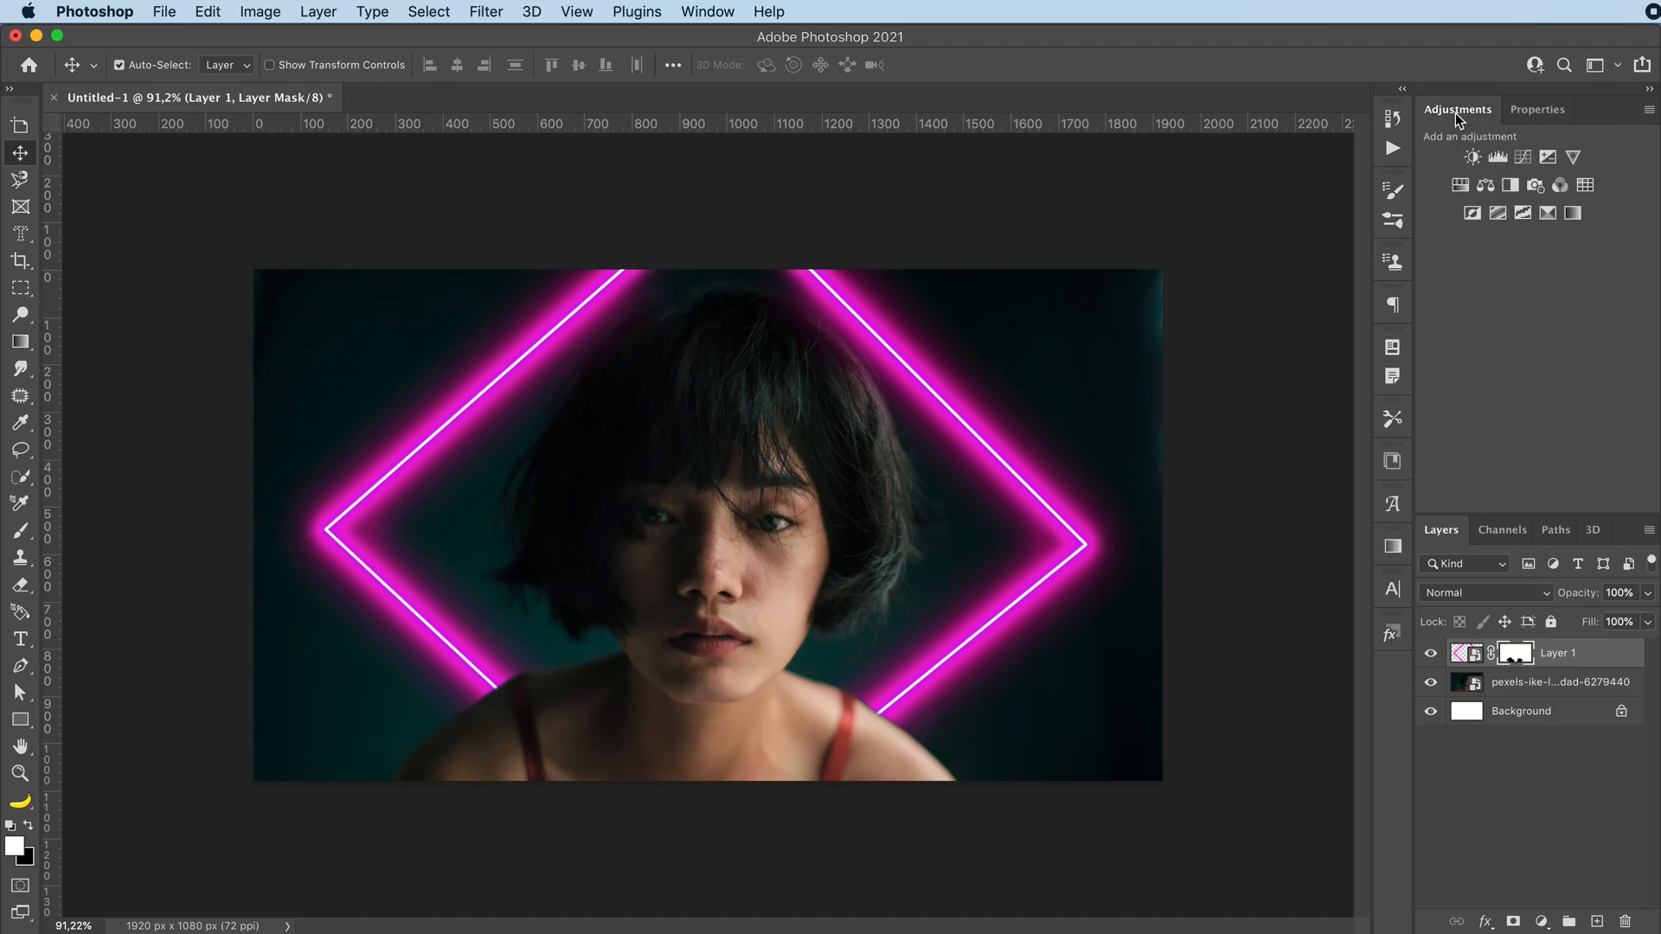
pyautogui.click(1459, 186)
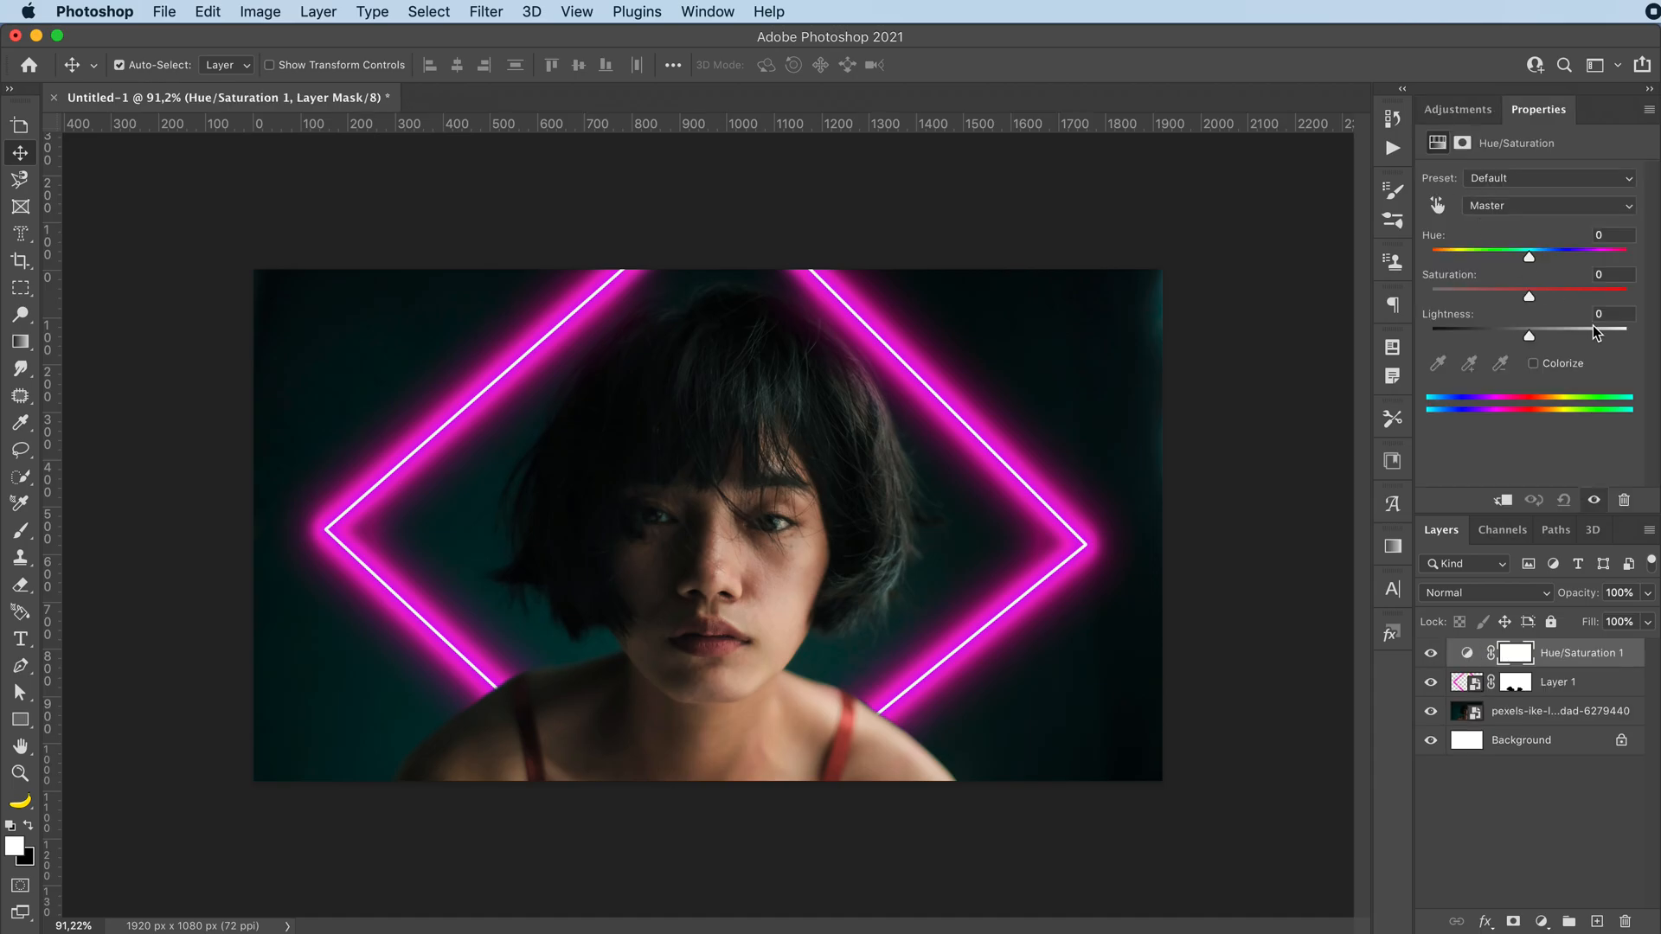
pyautogui.click(1534, 365)
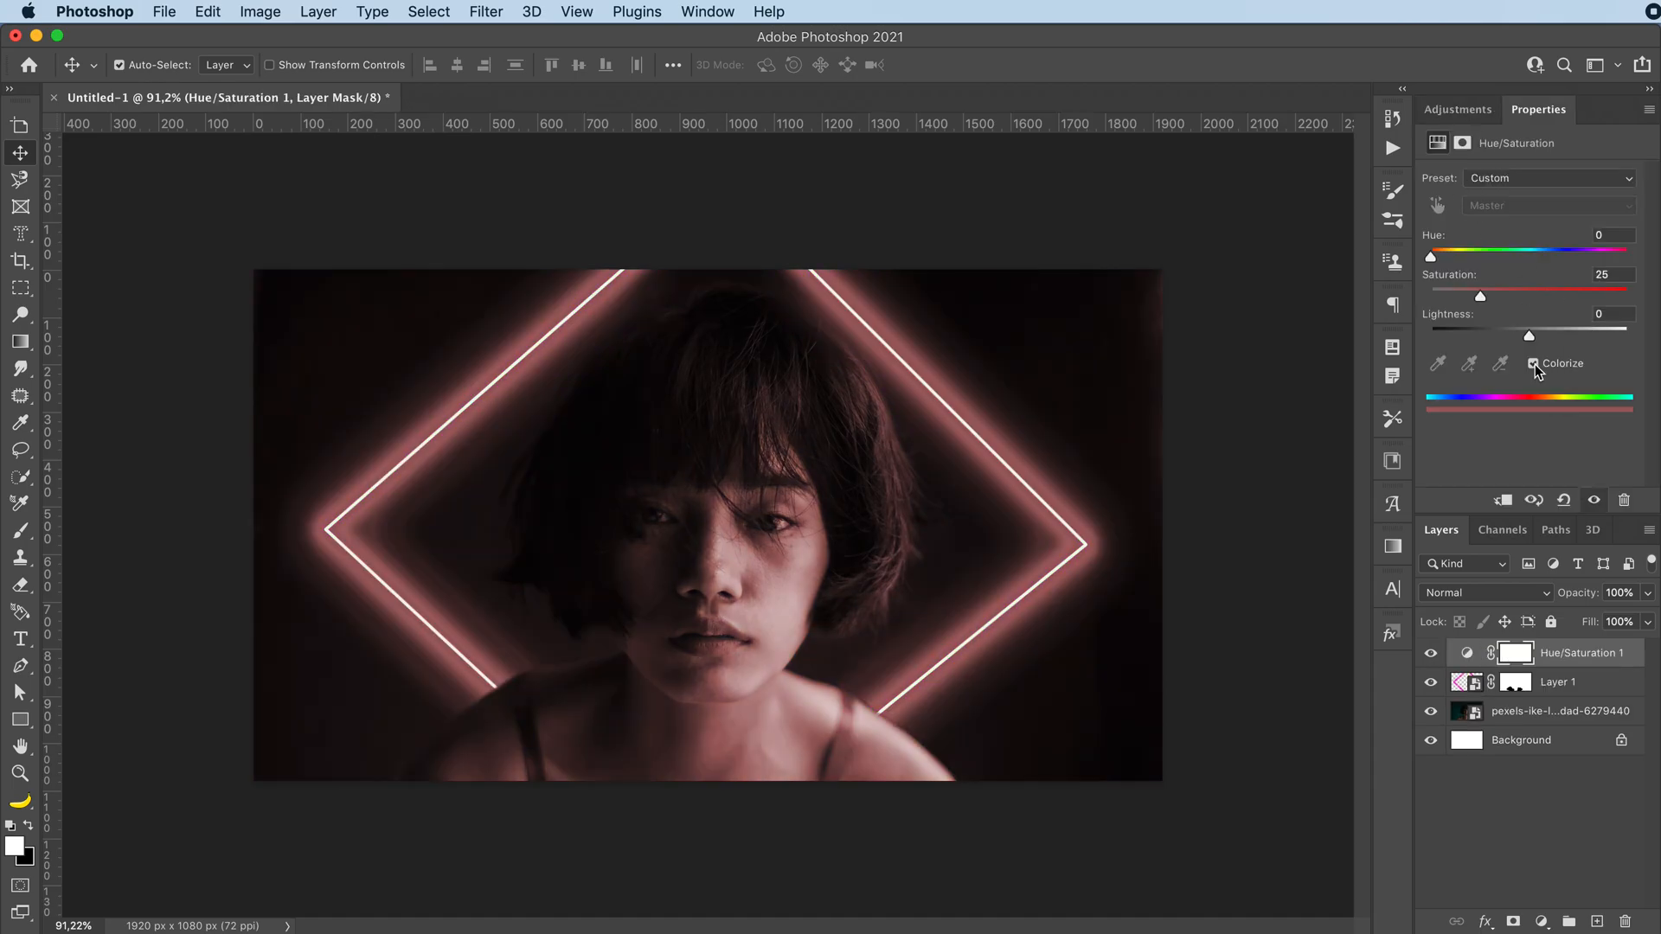
pyautogui.moveTo(1503, 303); pyautogui.dragTo(1578, 308)
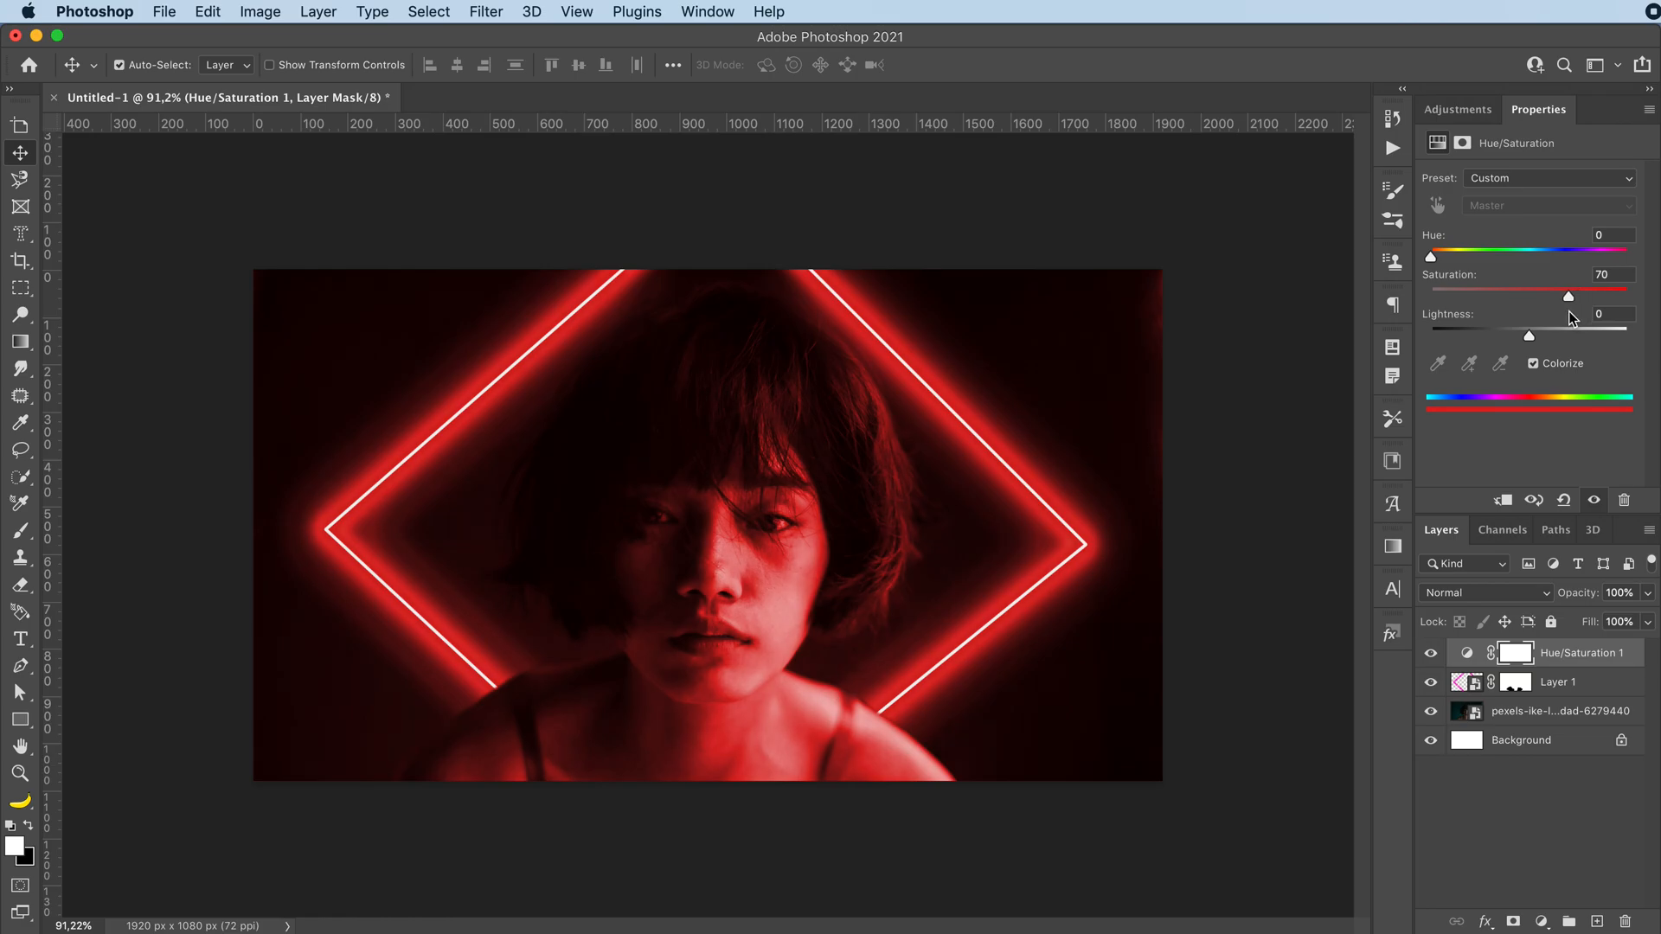
pyautogui.moveTo(1430, 257); pyautogui.dragTo(1537, 260)
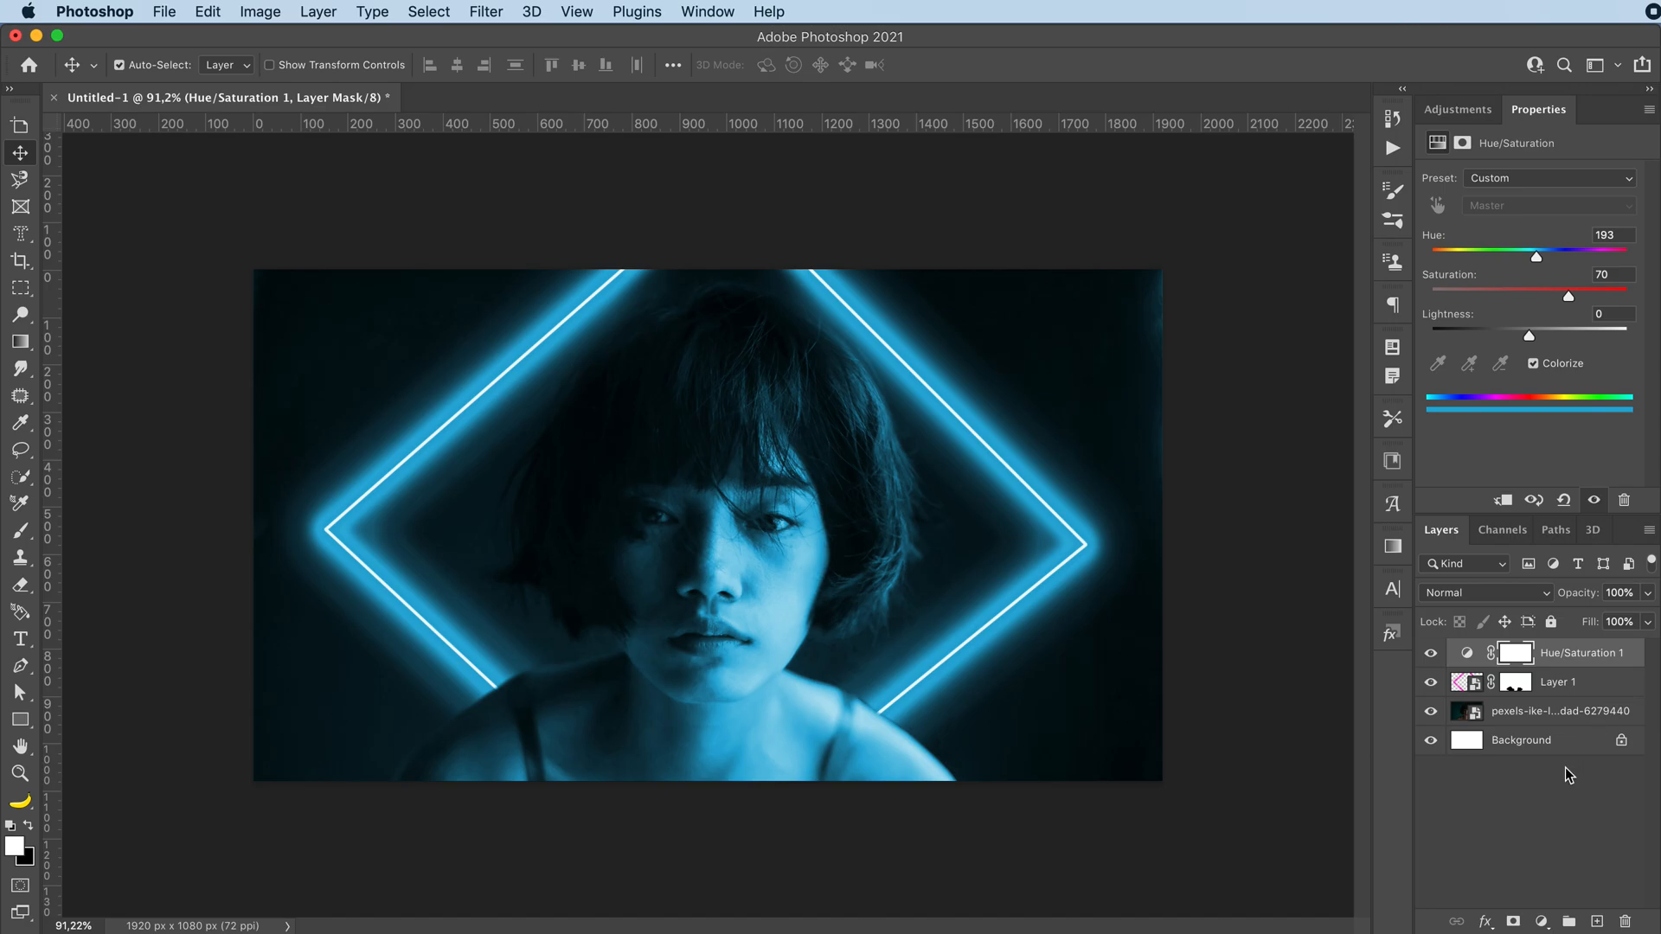
pyautogui.click(1554, 809)
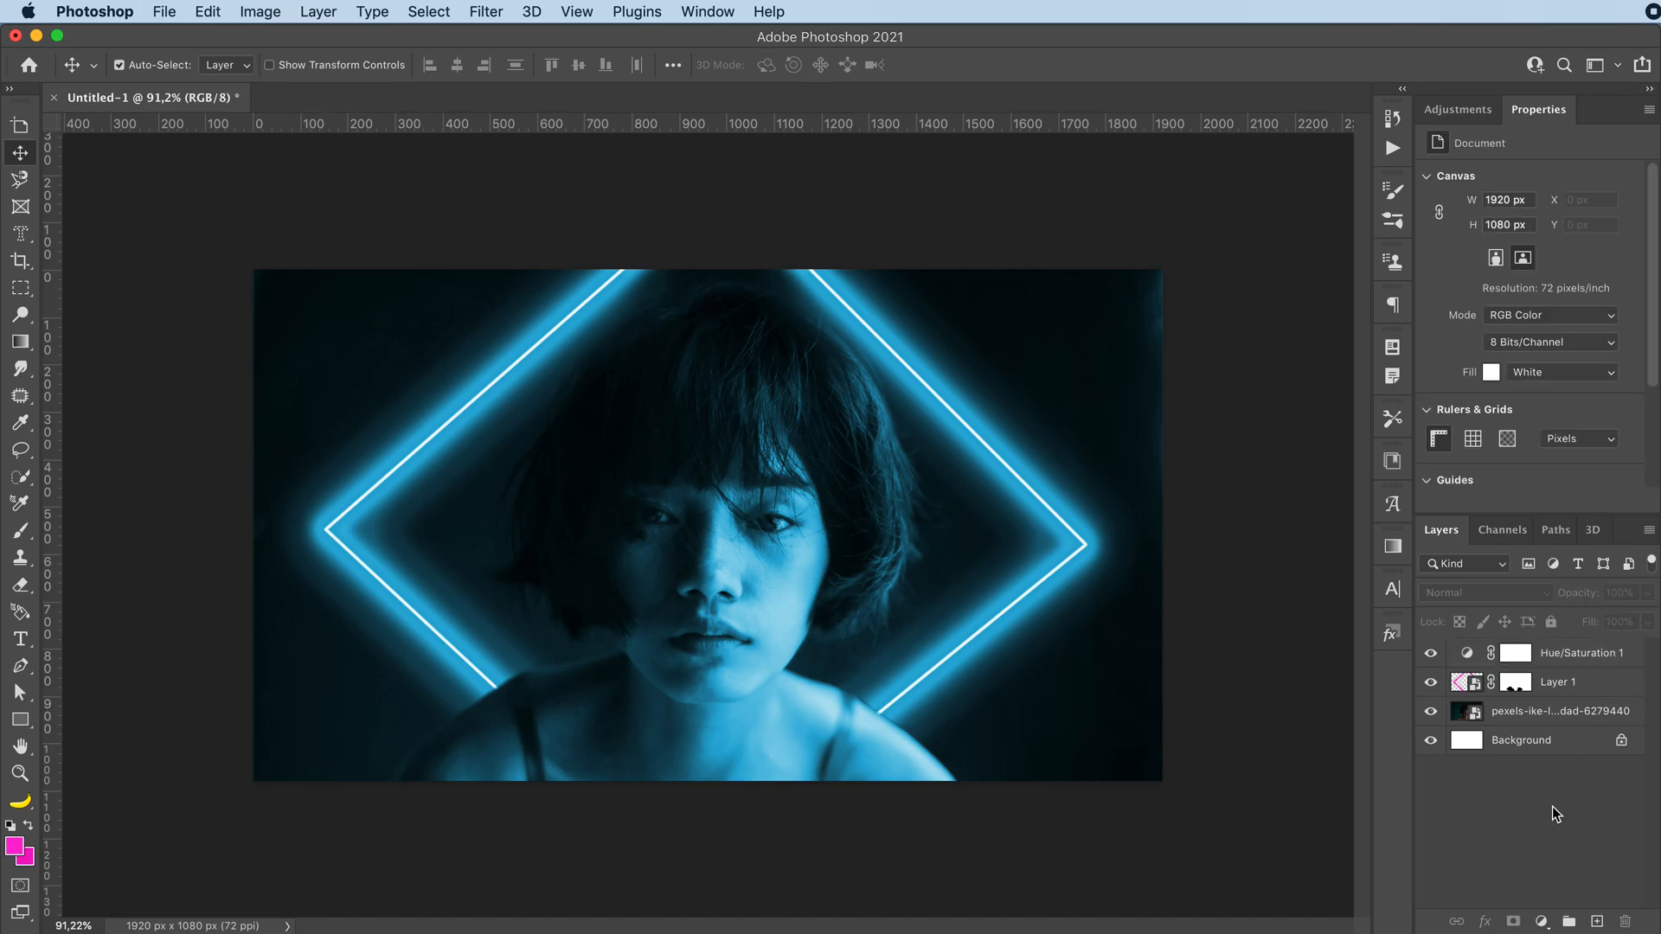